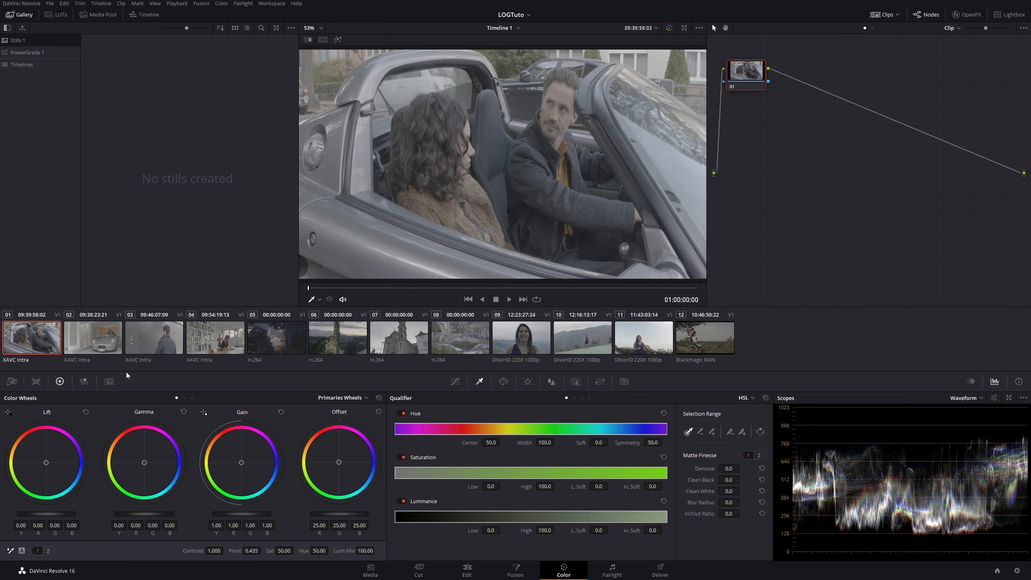
Review the flat look of the XAVC Intra clips 01 to 04 and the H.264 clips, scrubbing through clip 06.
click(99, 337)
click(153, 340)
click(207, 344)
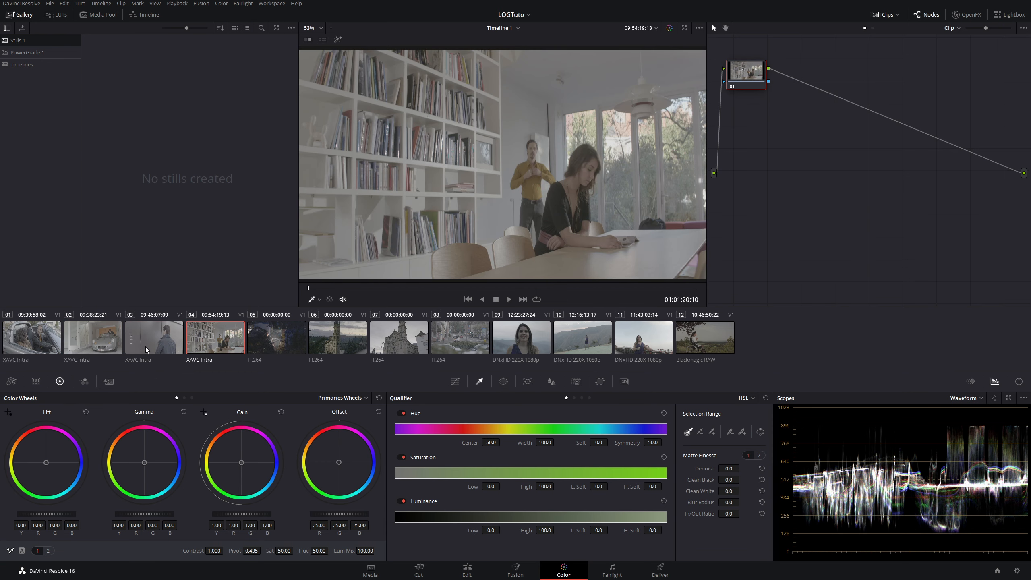
click(145, 347)
click(90, 344)
click(56, 351)
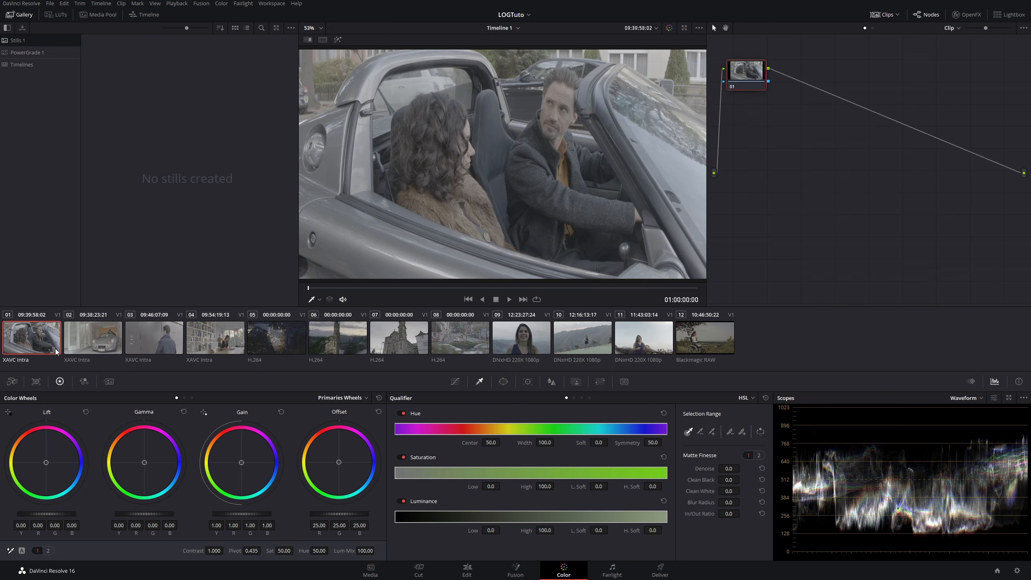
click(285, 342)
click(341, 339)
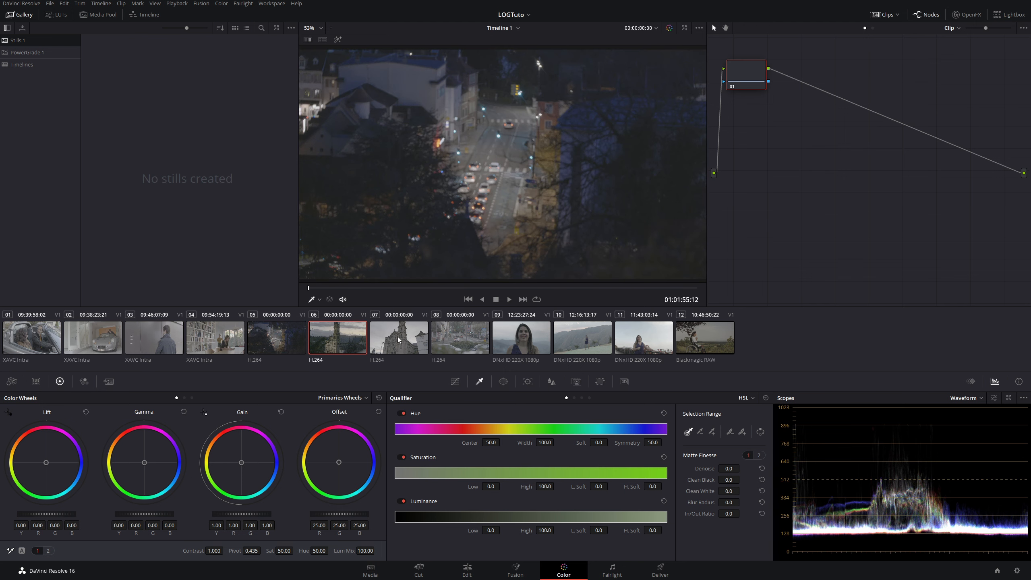
drag(396, 290, 424, 292)
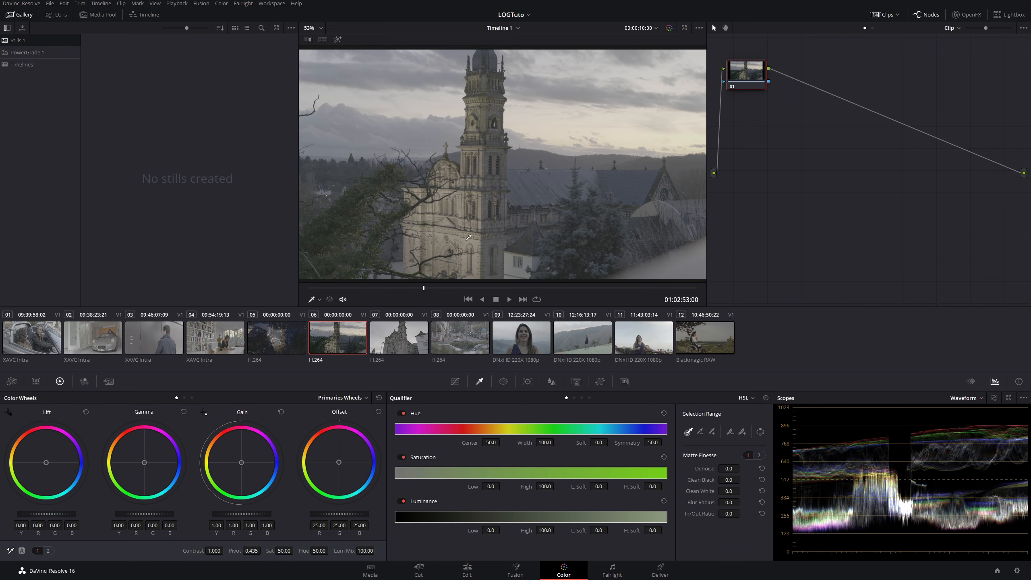
Review the log images of the DNxHD clips 09, 10 and 11 and the Blackmagic RAW clip 12.
click(533, 345)
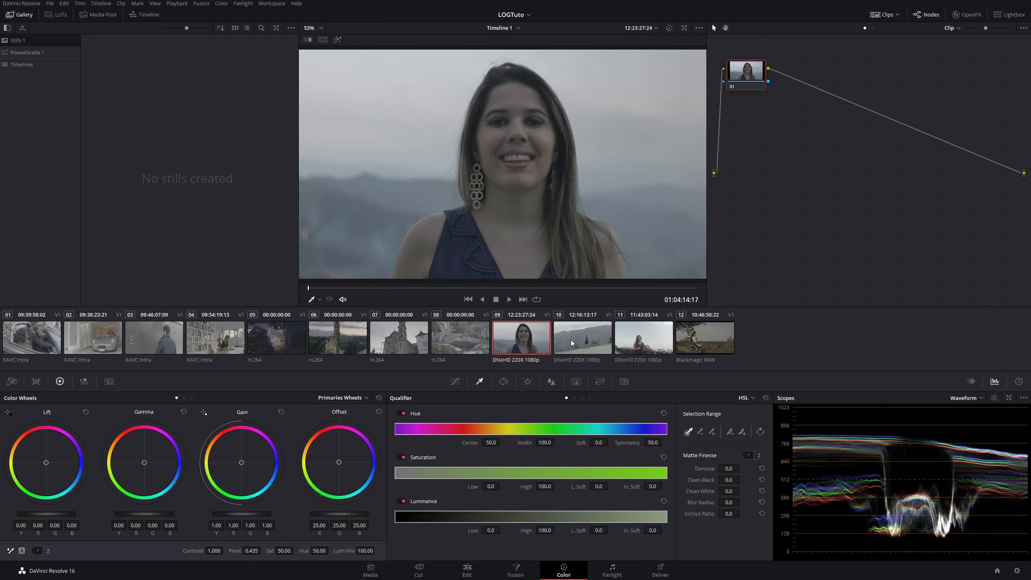
click(583, 341)
click(645, 338)
click(531, 337)
click(590, 335)
click(651, 332)
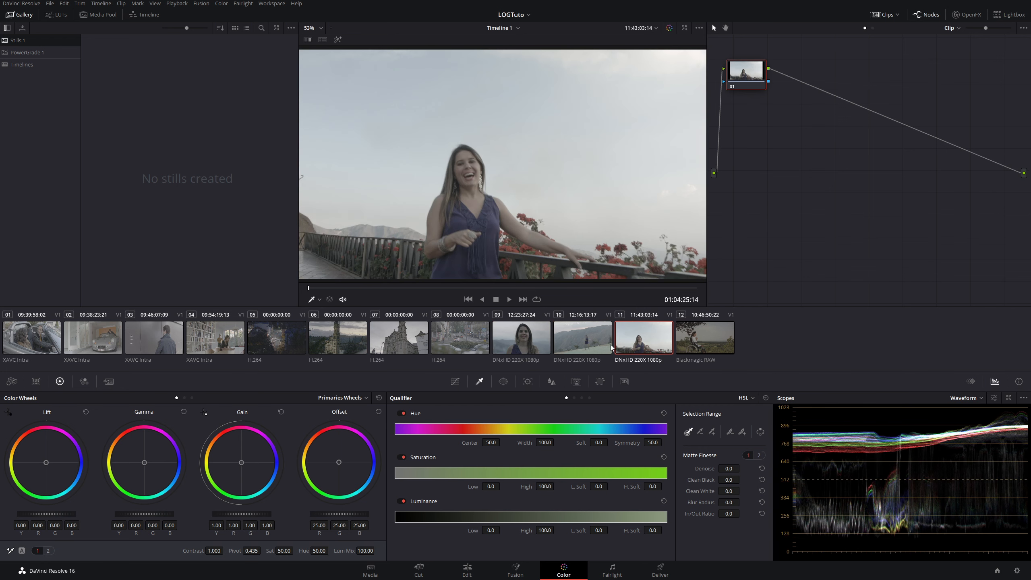
click(575, 338)
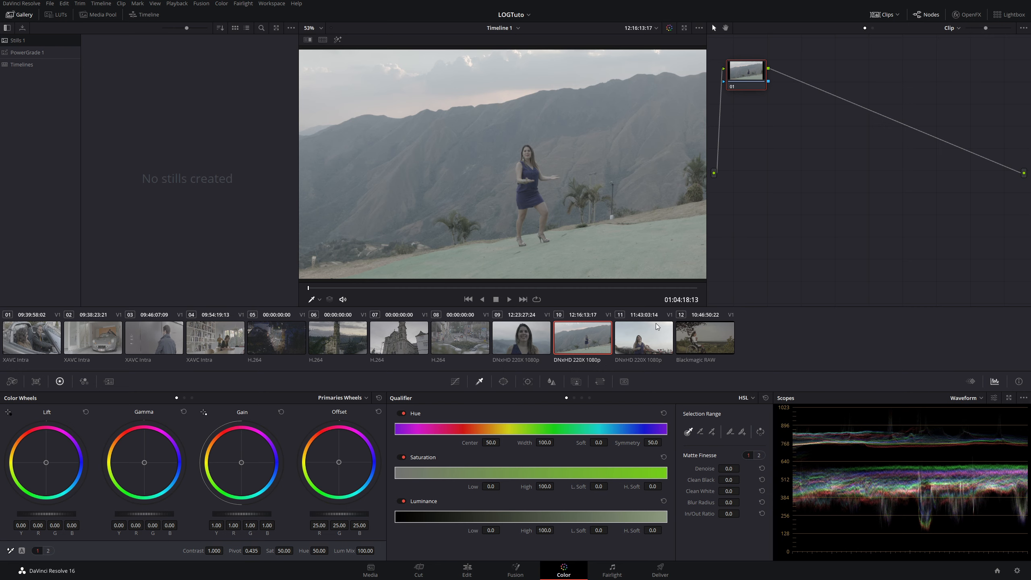
click(708, 330)
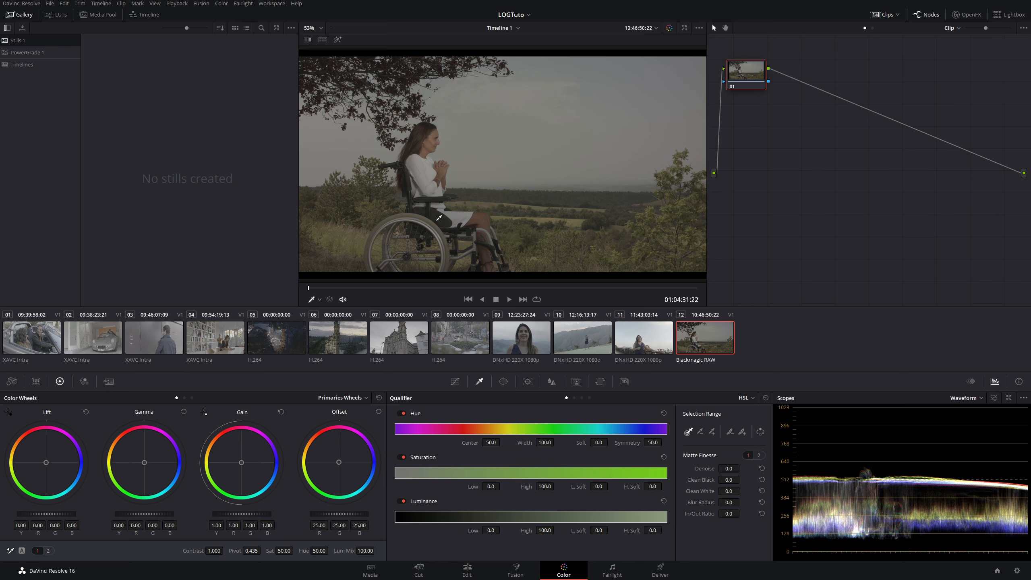
Return to the first clip, add a node to its LUT grade and lower the Gain.
key(Home)
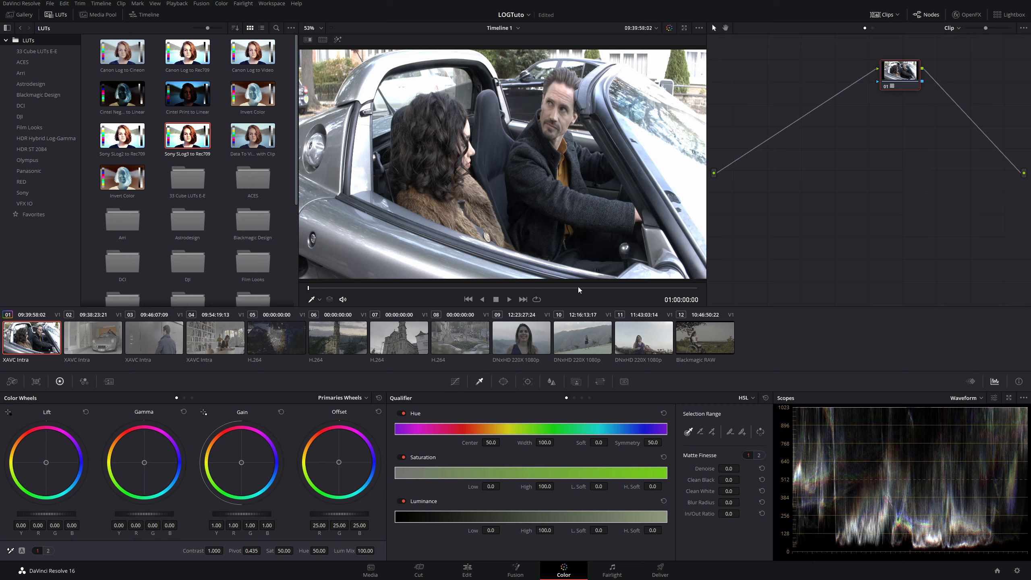
key(alt+s)
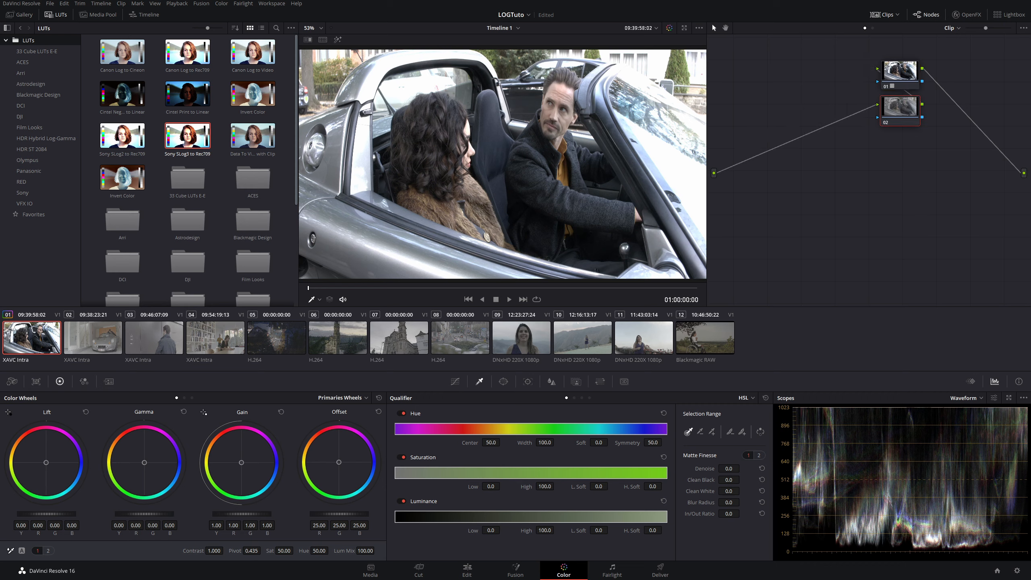
drag(242, 514, 215, 514)
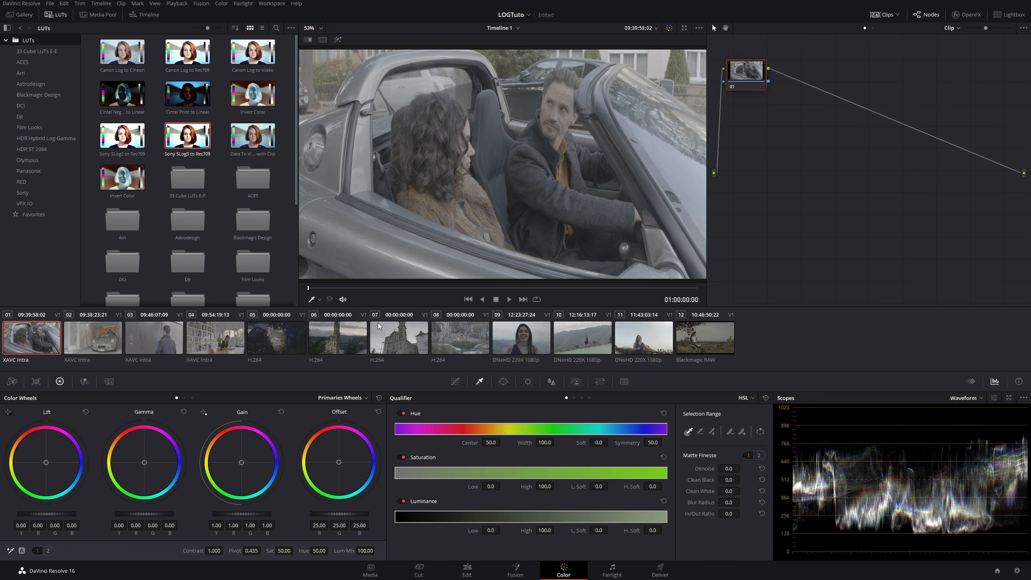
Scrub through clips 01 and 09 to compare their ungraded footage, and return to clip 01.
drag(366, 288, 503, 294)
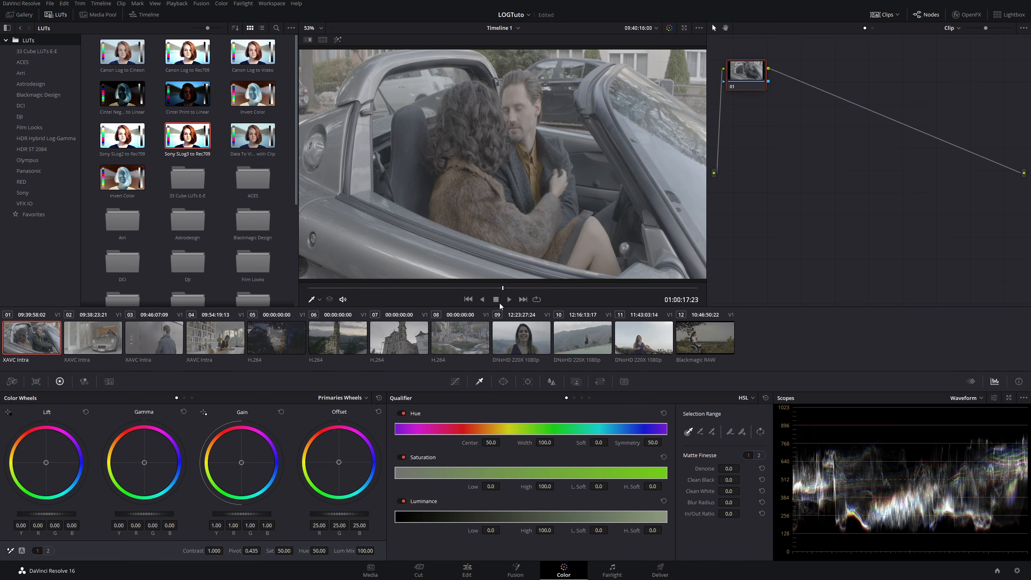
click(502, 337)
drag(406, 287, 439, 287)
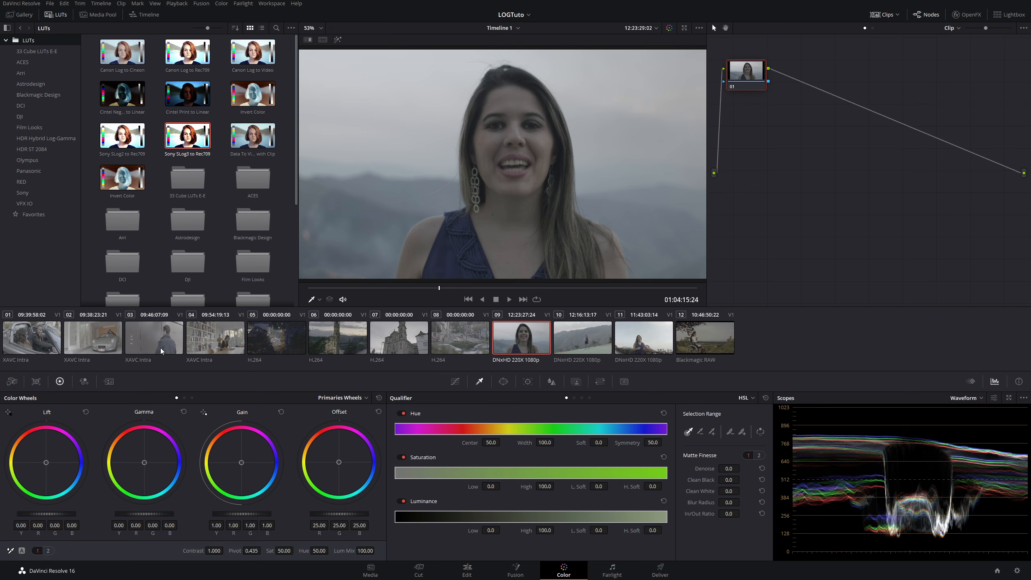
click(43, 341)
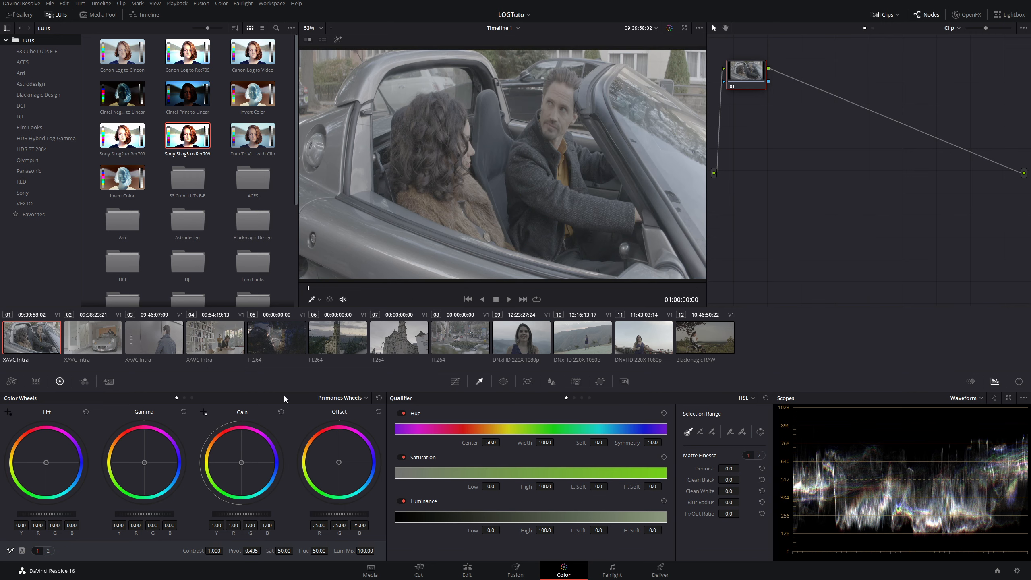
Display the custom curves for clip 01 and set Gain to 1.23, Lift to -0.06 and Gamma to -0.08.
click(455, 381)
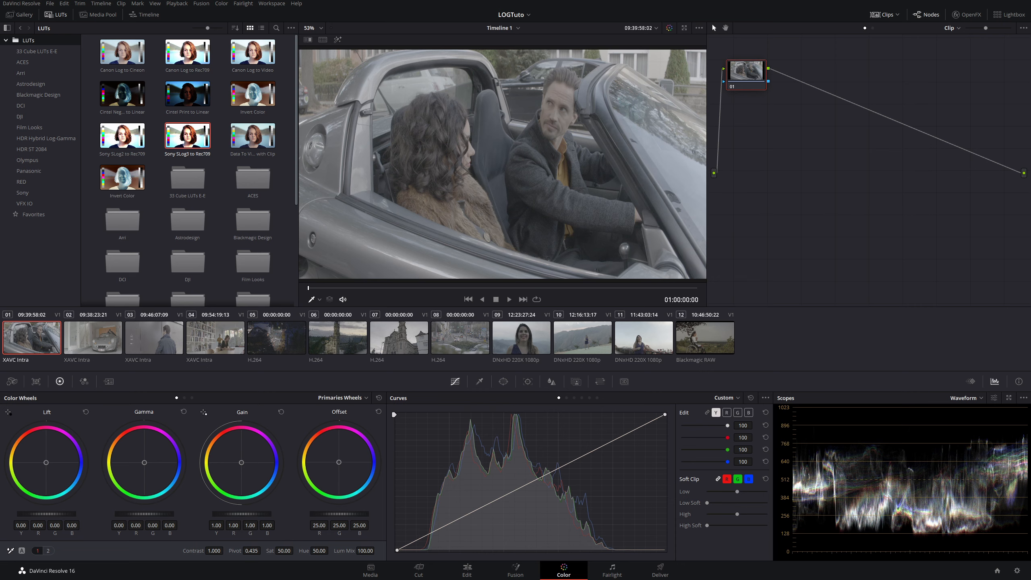
drag(241, 514, 358, 517)
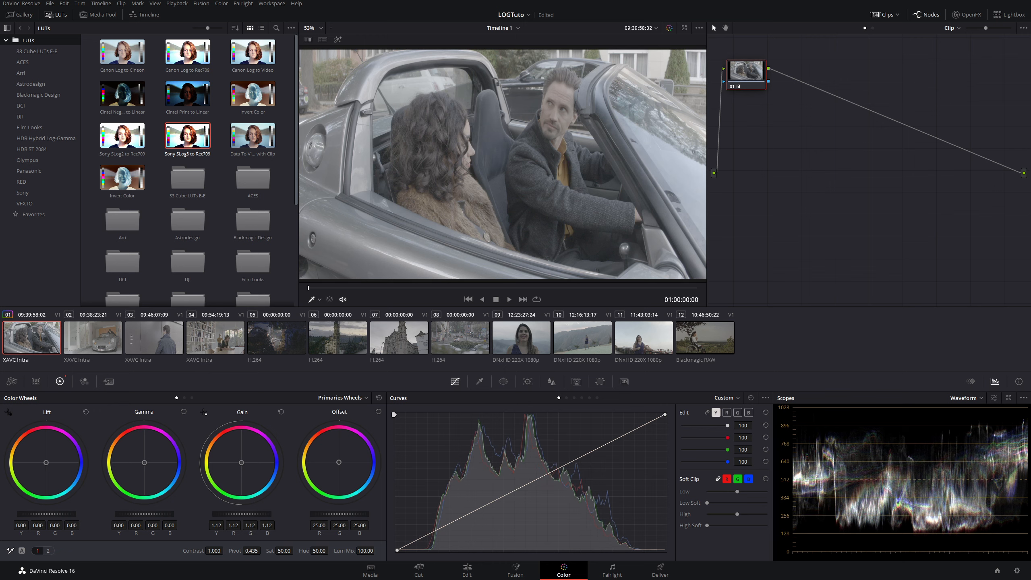
drag(242, 514, 349, 514)
drag(55, 513, 36, 519)
mouse_move(153, 519)
mouse_down()
mouse_move(128, 519)
mouse_move(139, 520)
mouse_up()
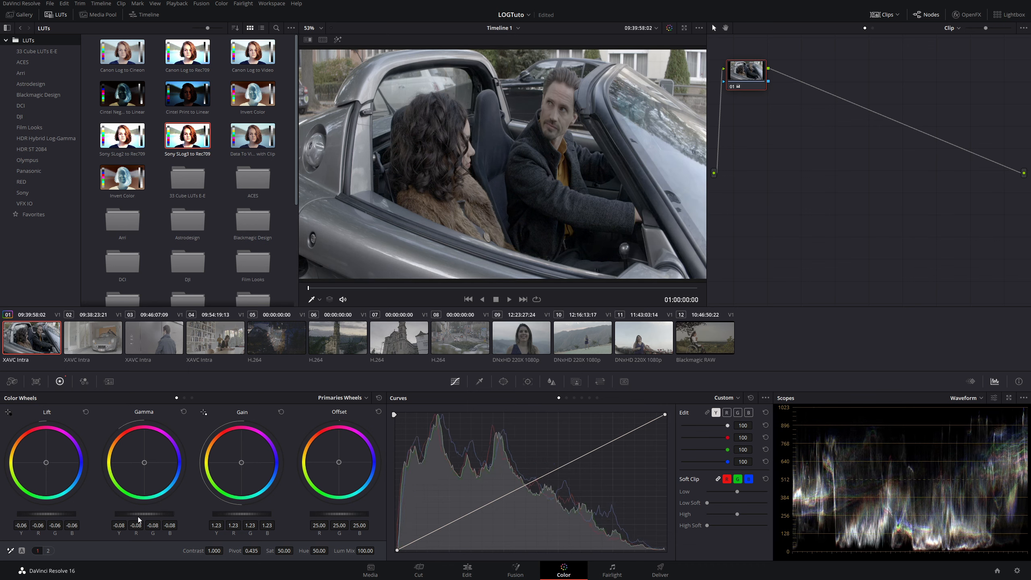
Set the clip's saturation to 80, reduce it to 74.60, and compare the image with the grade bypassed.
click(284, 551)
text(80)
key(Return)
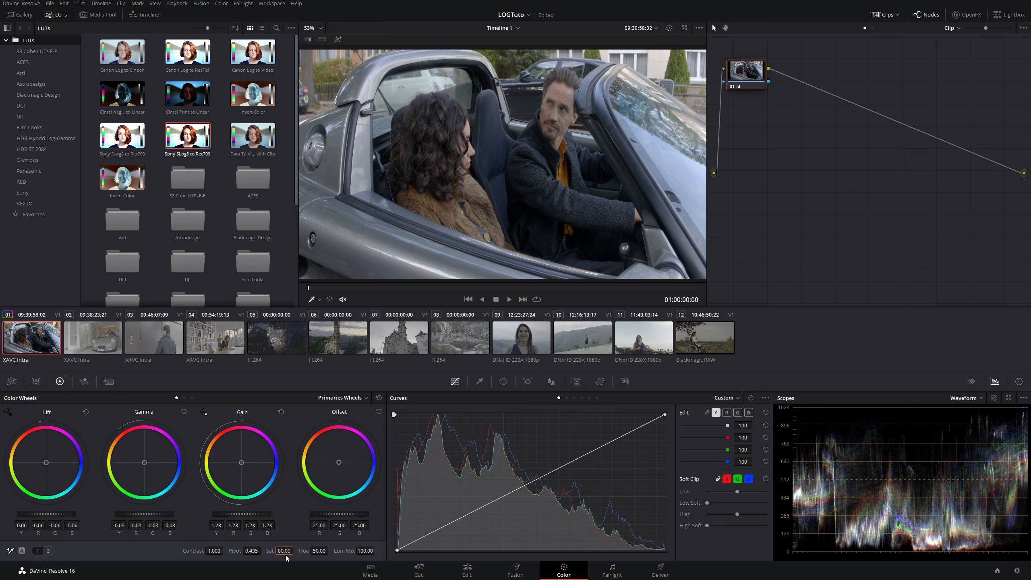
double_click(286, 554)
text(70)
key(Return)
key(shift+d)
key(shift+d)
Inspect the clip's colors in the Vectorscope and switch the scope back to Waveform.
click(980, 398)
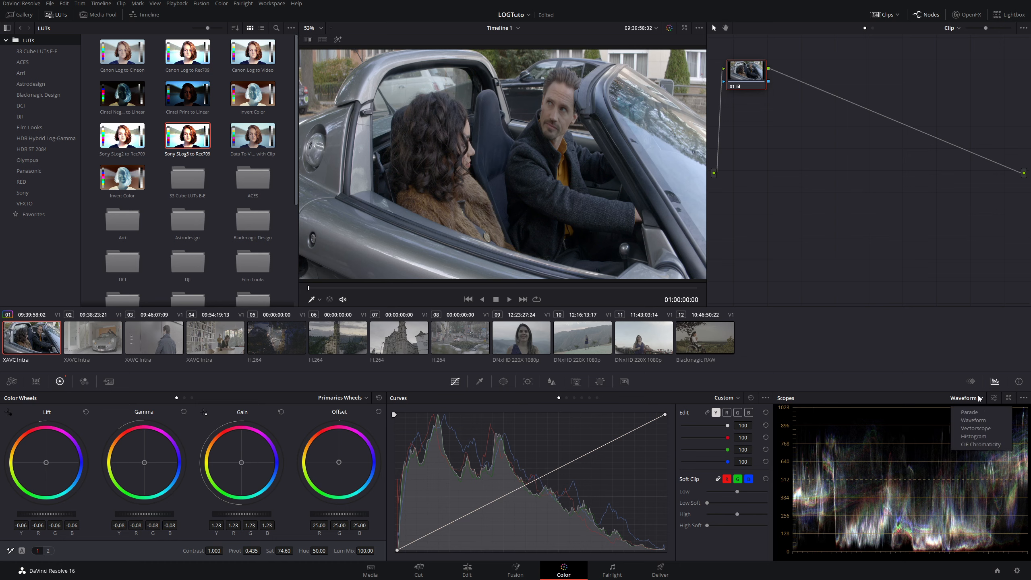
click(982, 428)
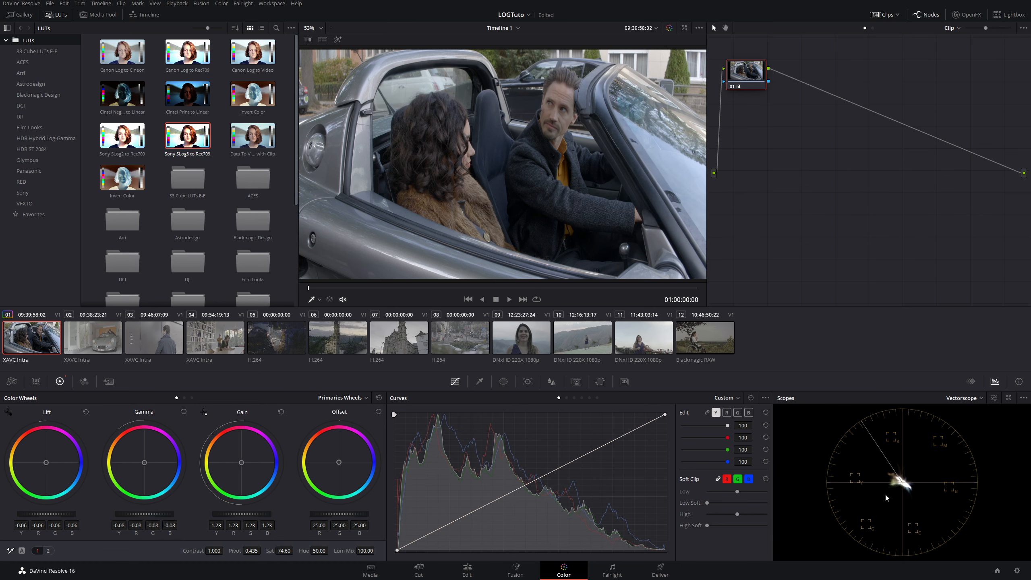
click(969, 399)
click(981, 419)
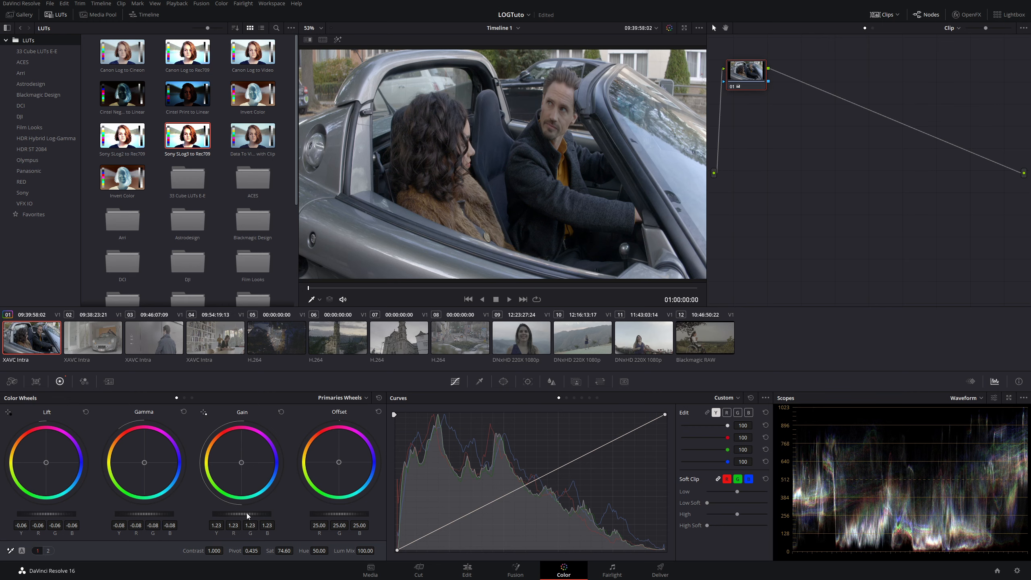
Set Gain to 1.34 and Lift to -0.08, and increase the High Soft and Low Soft clip amounts.
drag(242, 514, 256, 514)
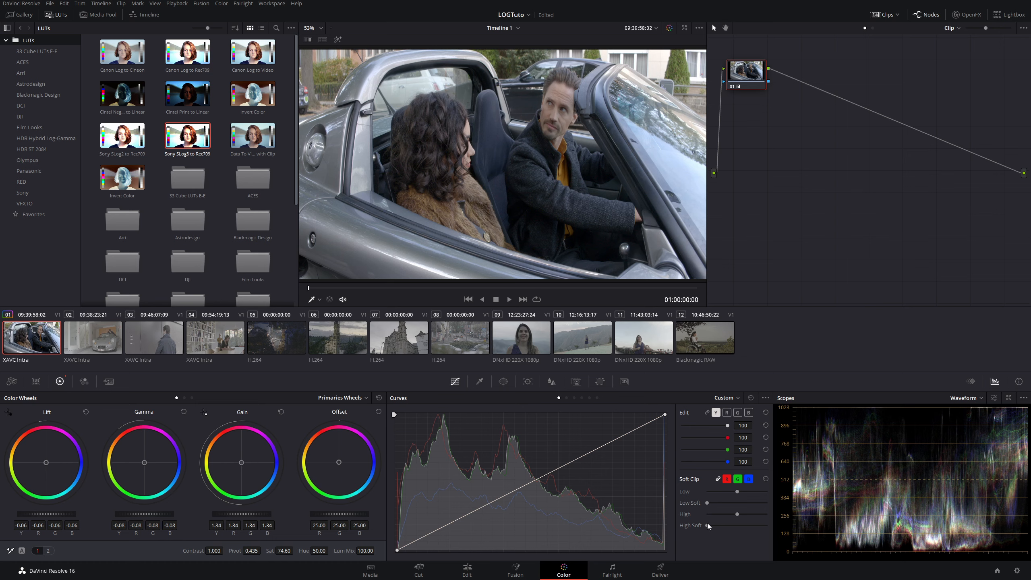
drag(707, 524, 735, 527)
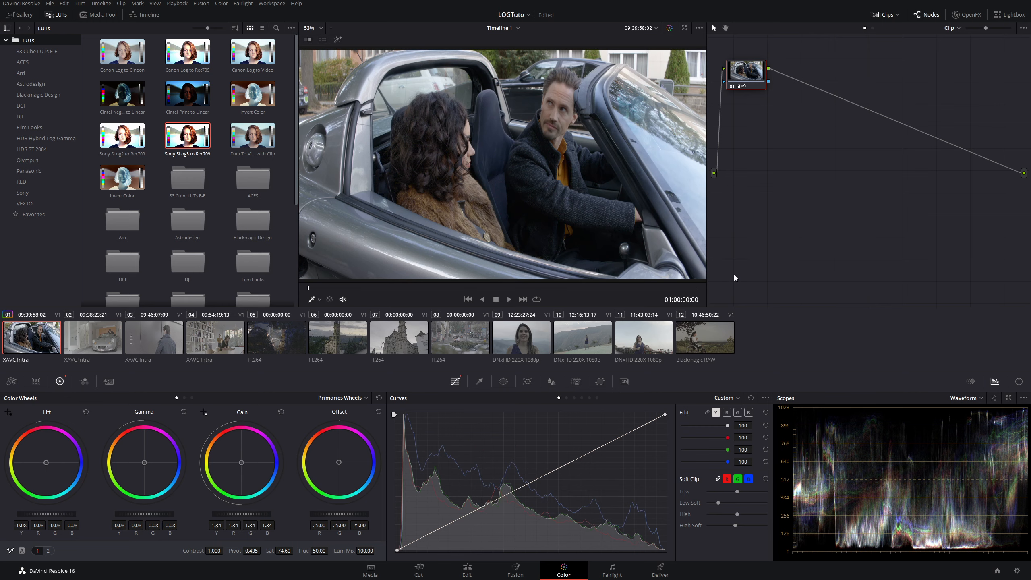
Compare clip 01 before and after by repeatedly bypassing and restoring its grade.
key(shift+d)
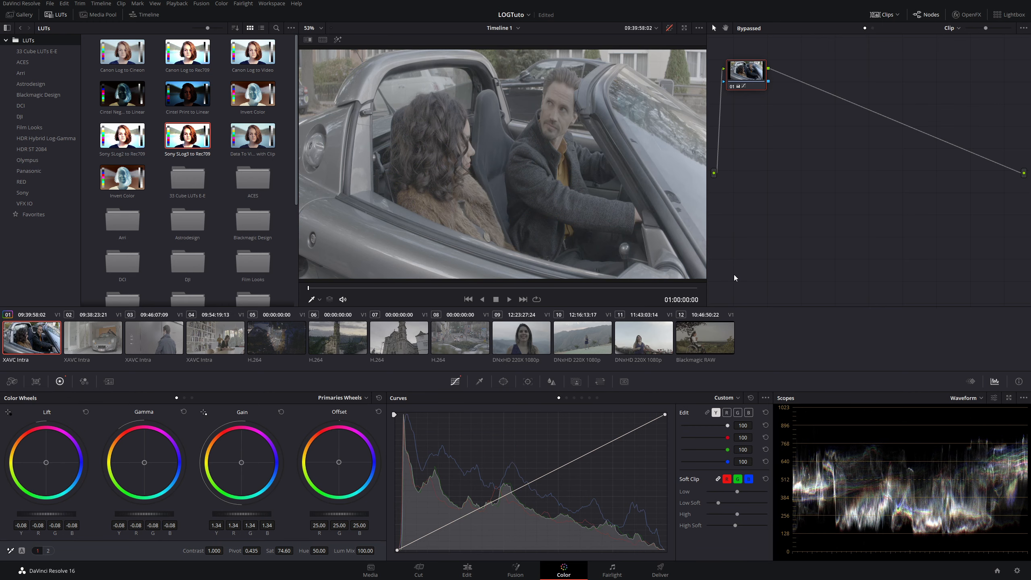
key(shift+d)
key(shift+d)
key(shift+d)
Configure Color Match for clip 02 with the X-Rite ColorChecker Classic chart and SLog3 as source gamma.
click(338, 337)
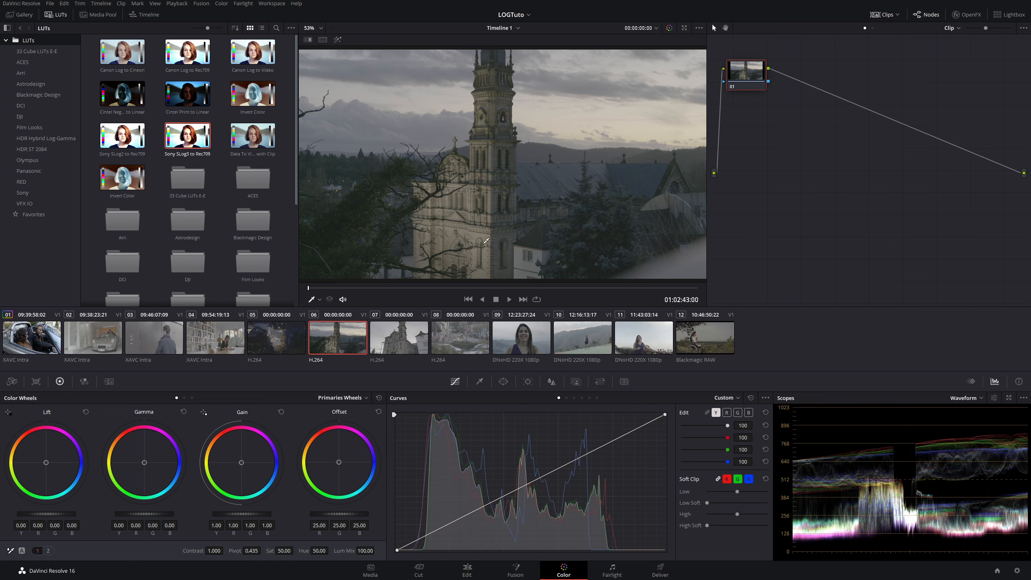
click(93, 339)
click(36, 382)
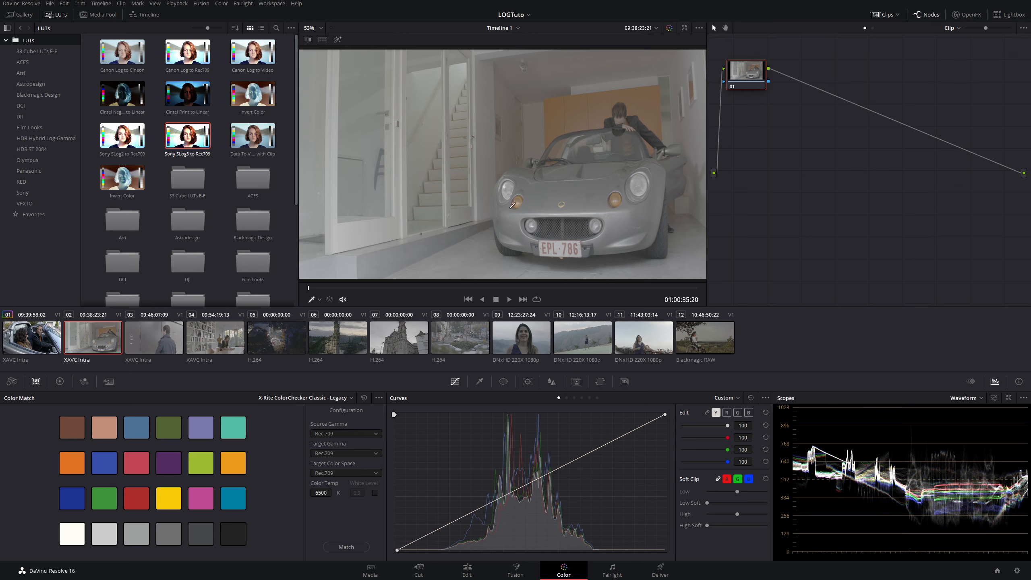
click(346, 398)
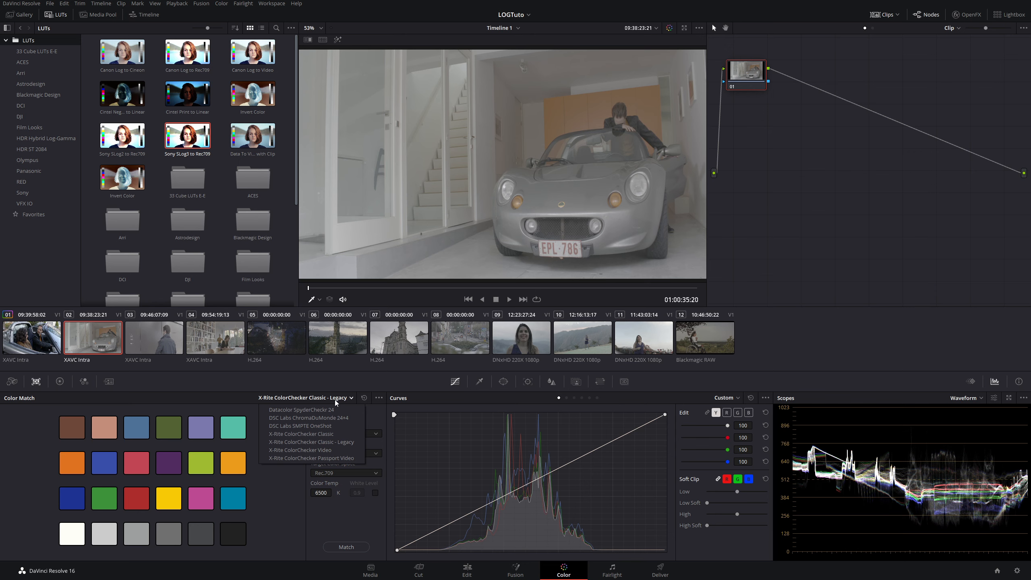
click(319, 433)
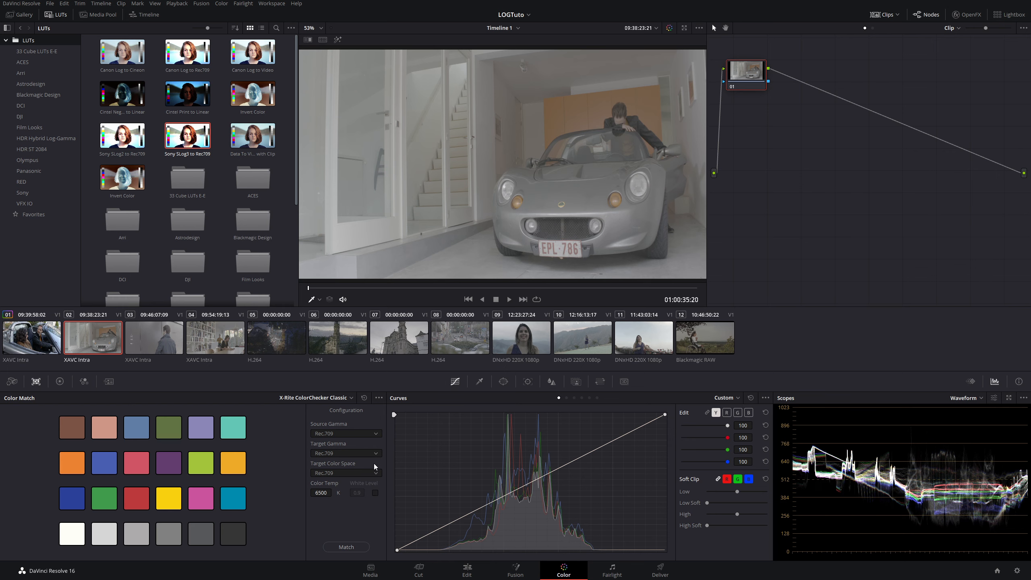
click(345, 434)
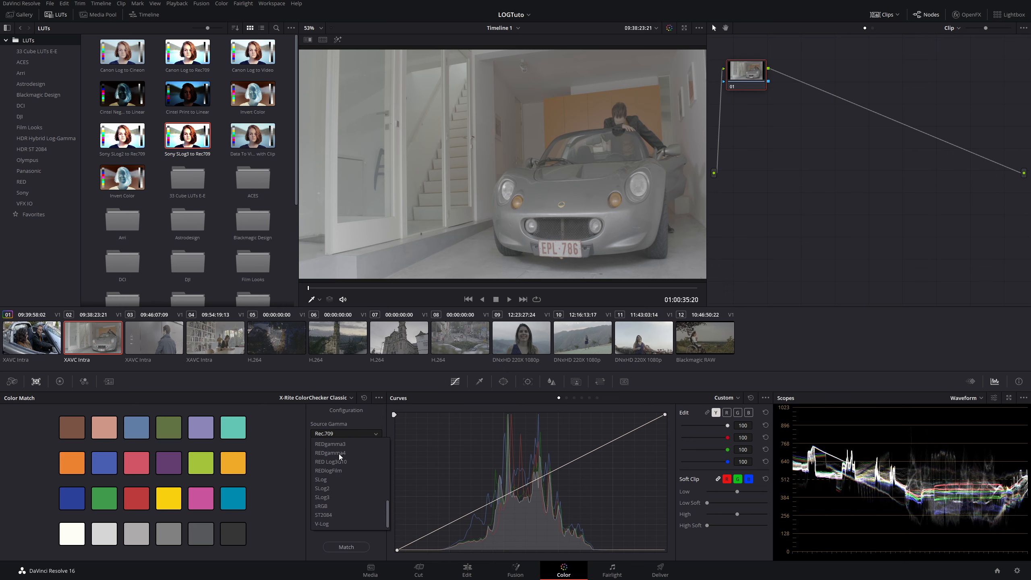
click(328, 498)
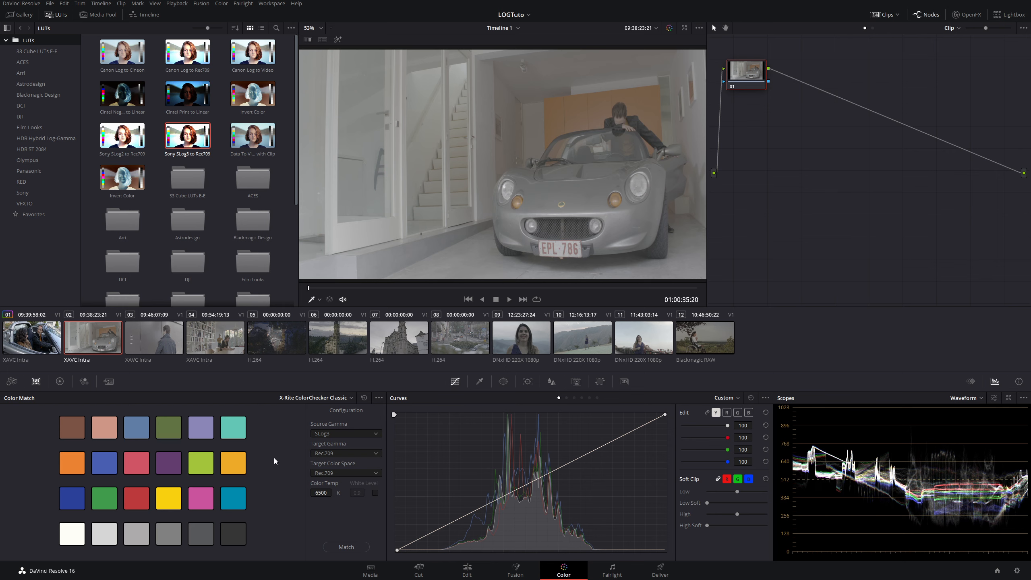
Show the Color Chart overlay on clip 02 and reshape it by moving its corners inward over the area beside the car.
click(319, 301)
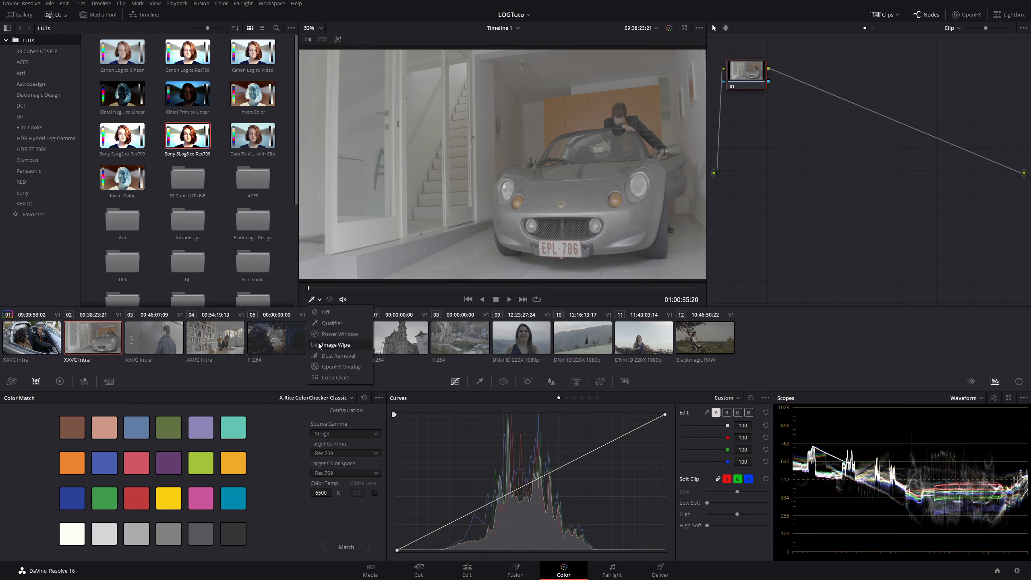
click(325, 378)
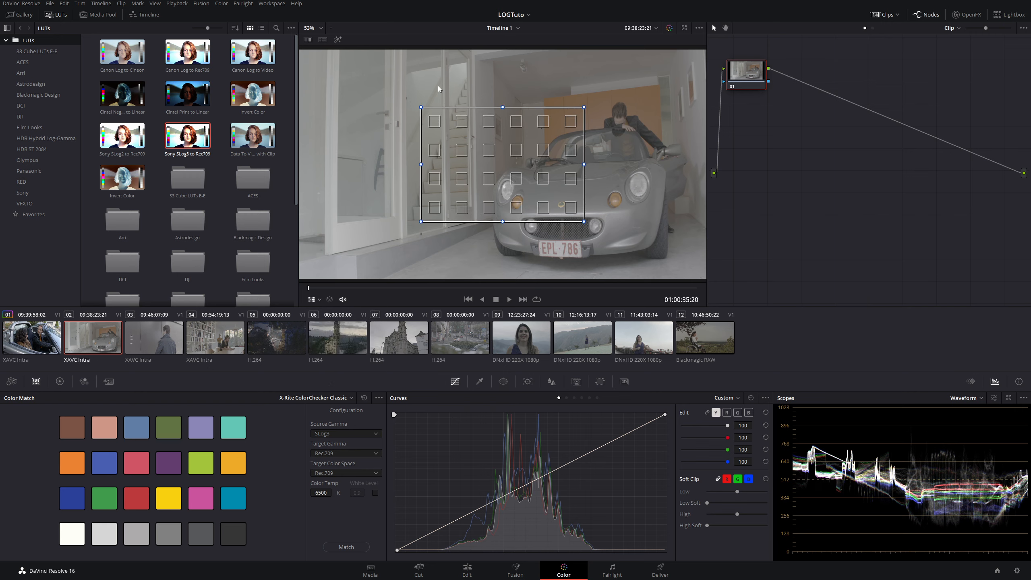
drag(421, 108, 467, 131)
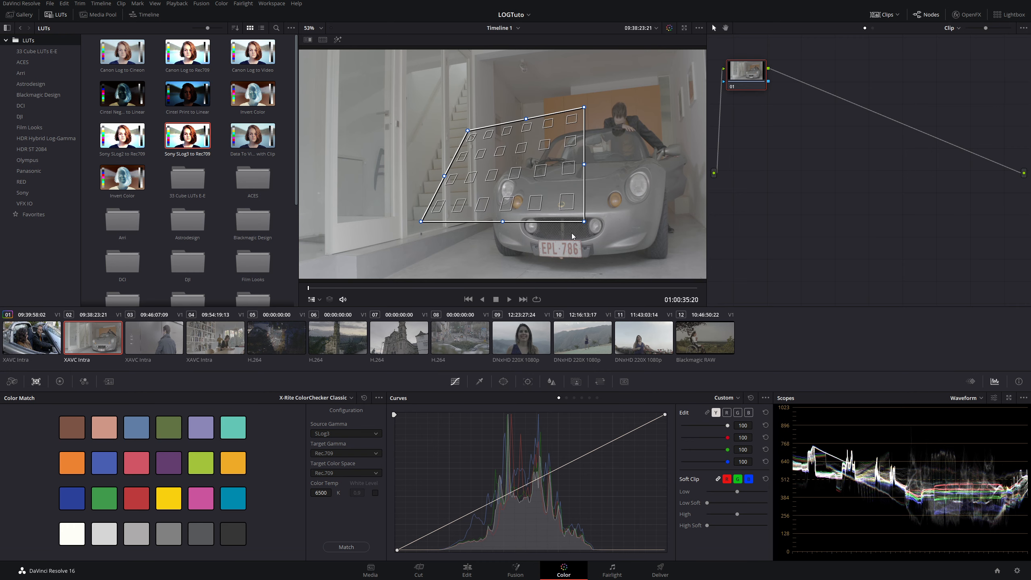
drag(585, 221, 563, 191)
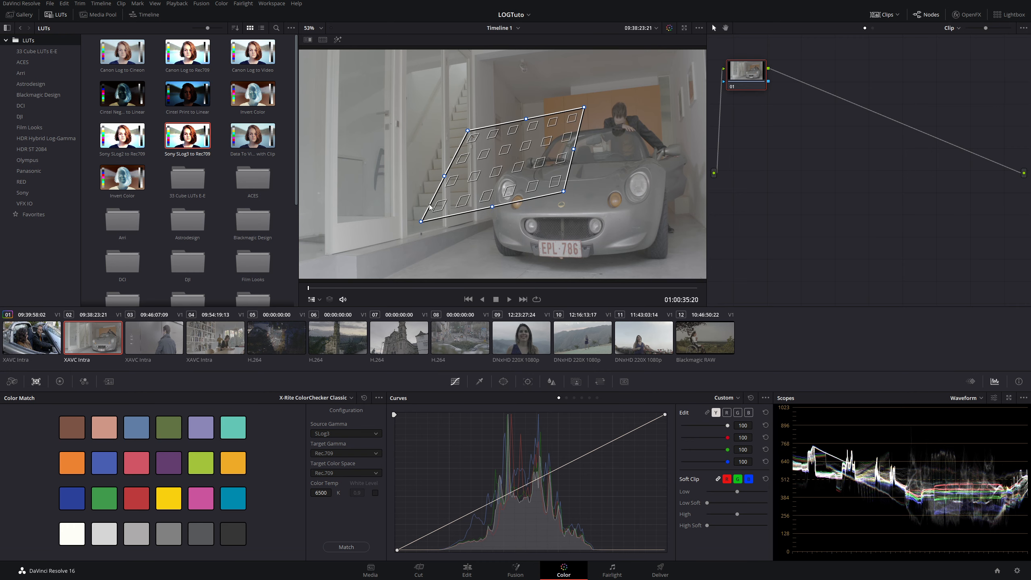
drag(425, 224, 462, 192)
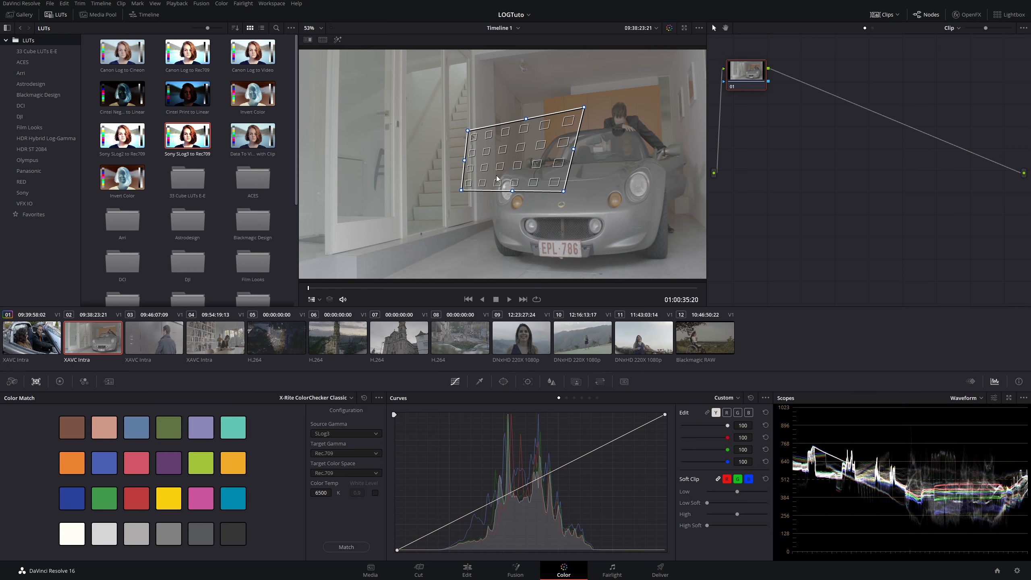
Move the Color Chart overlay's corner beside the person at the car inward on clip 02.
drag(584, 107, 562, 123)
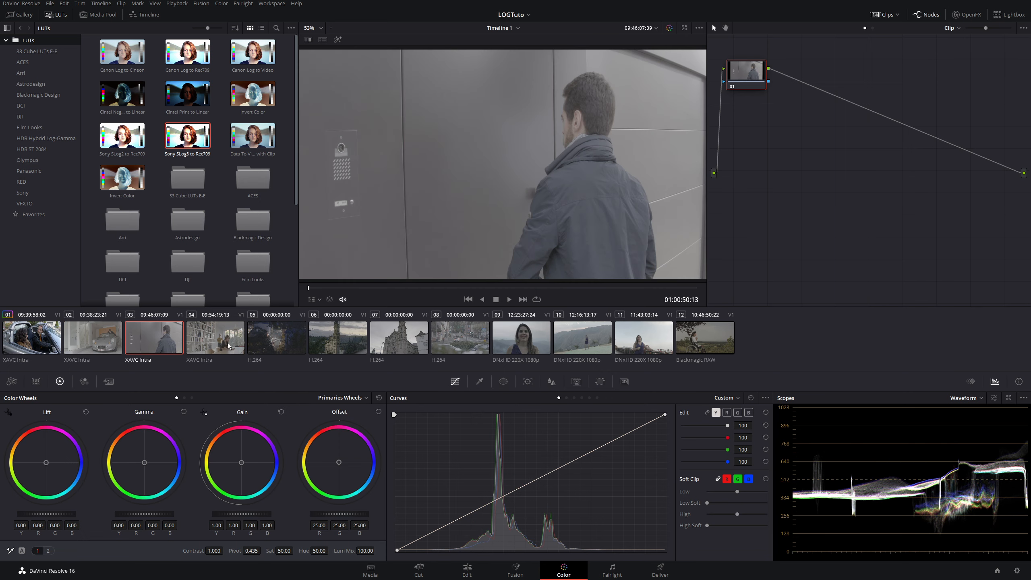
Select clip 04, preview the Sony SLog3 to Rec709 LUT and apply it to the clip's node.
click(228, 343)
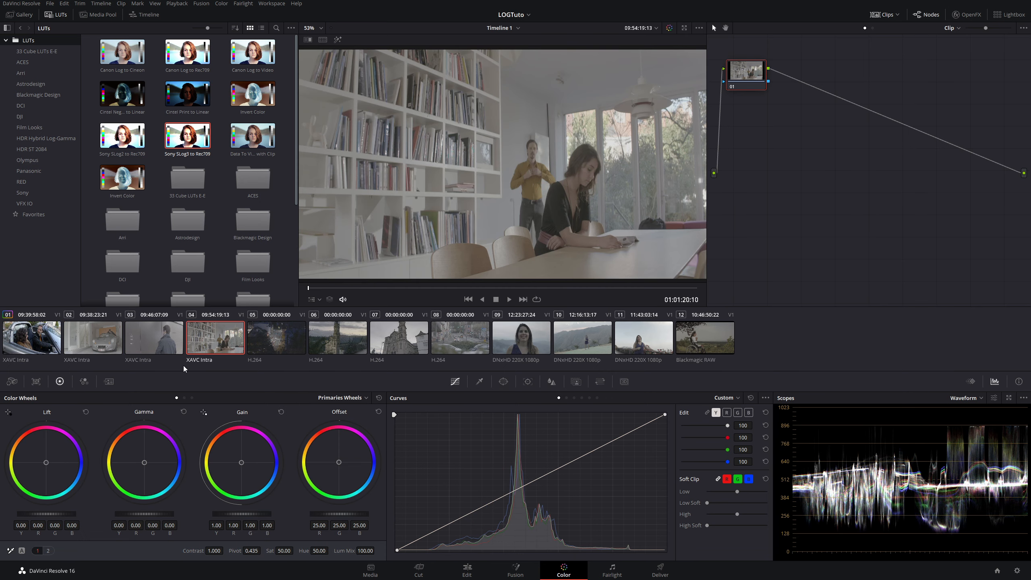
click(93, 338)
click(227, 345)
click(22, 14)
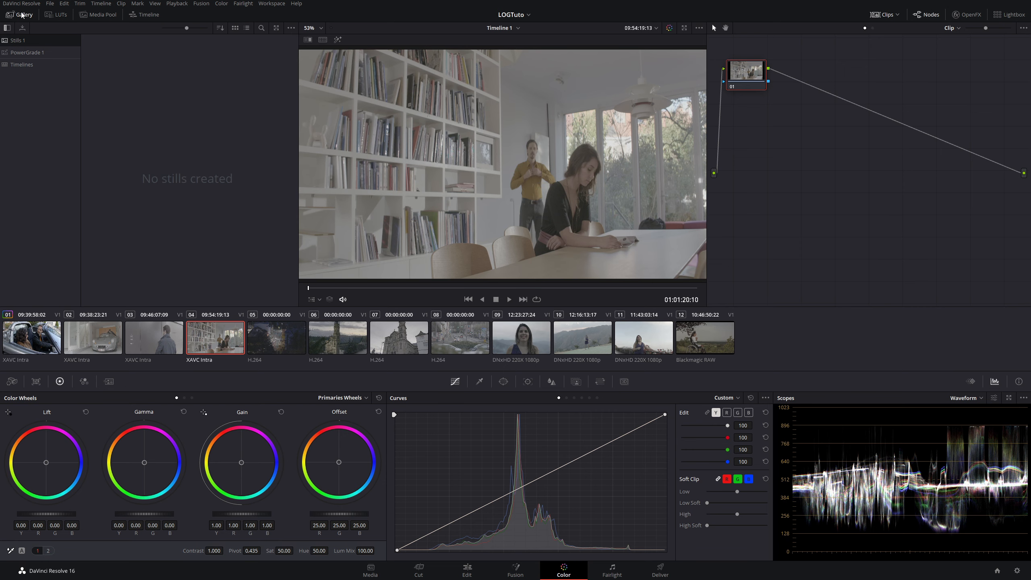
click(56, 16)
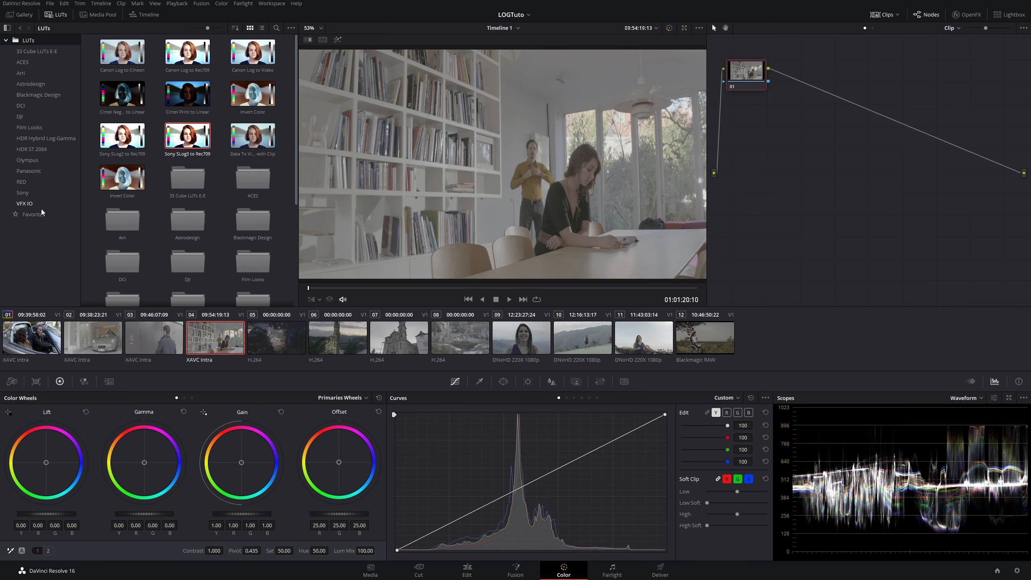
click(38, 95)
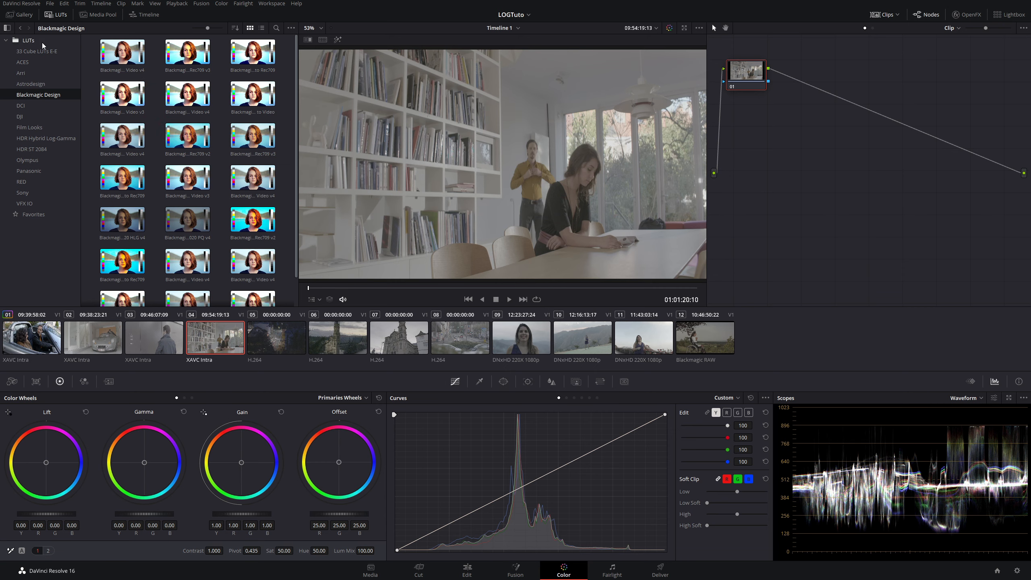
click(28, 40)
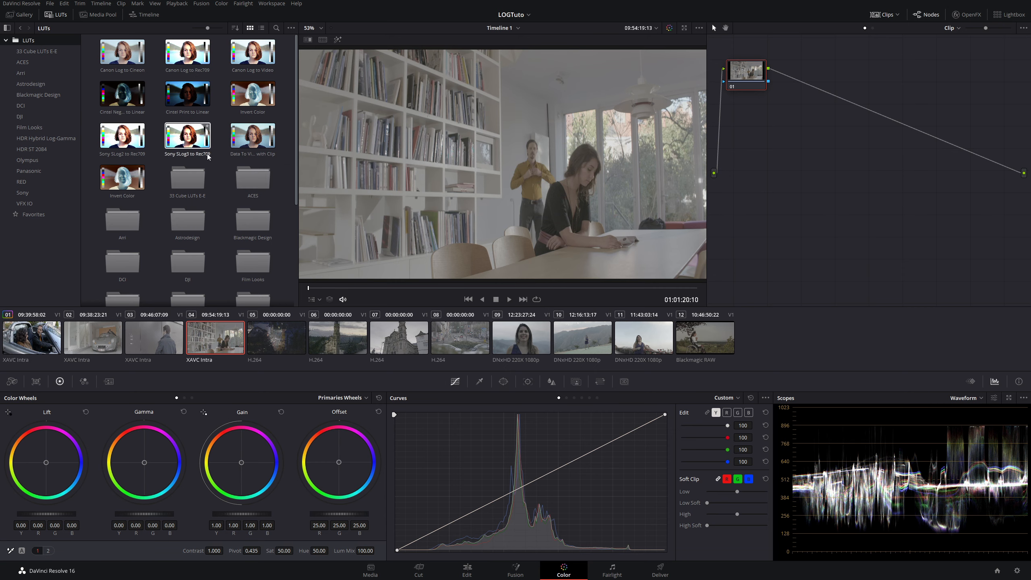
mouse_move(180, 140)
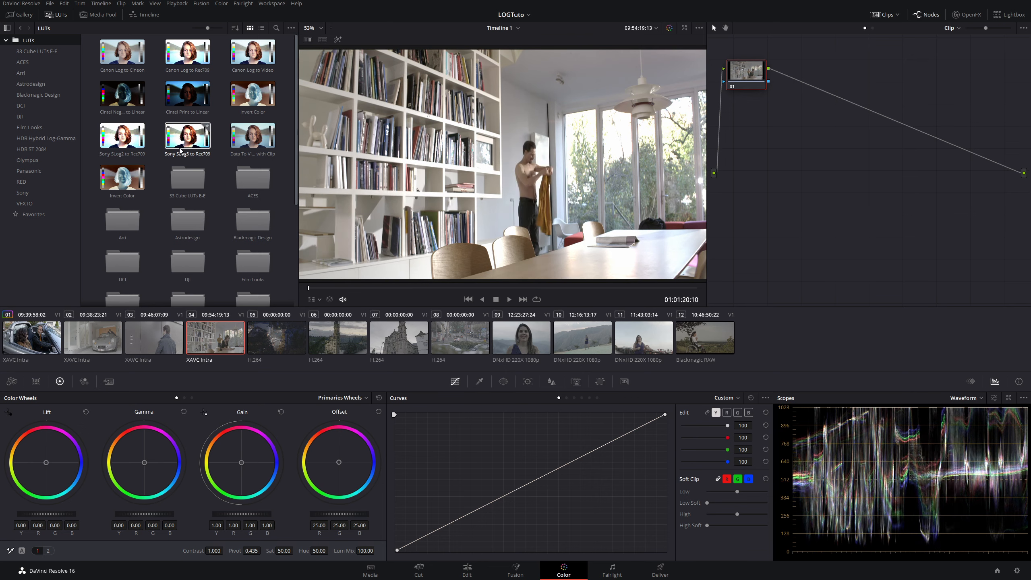
drag(189, 141, 779, 72)
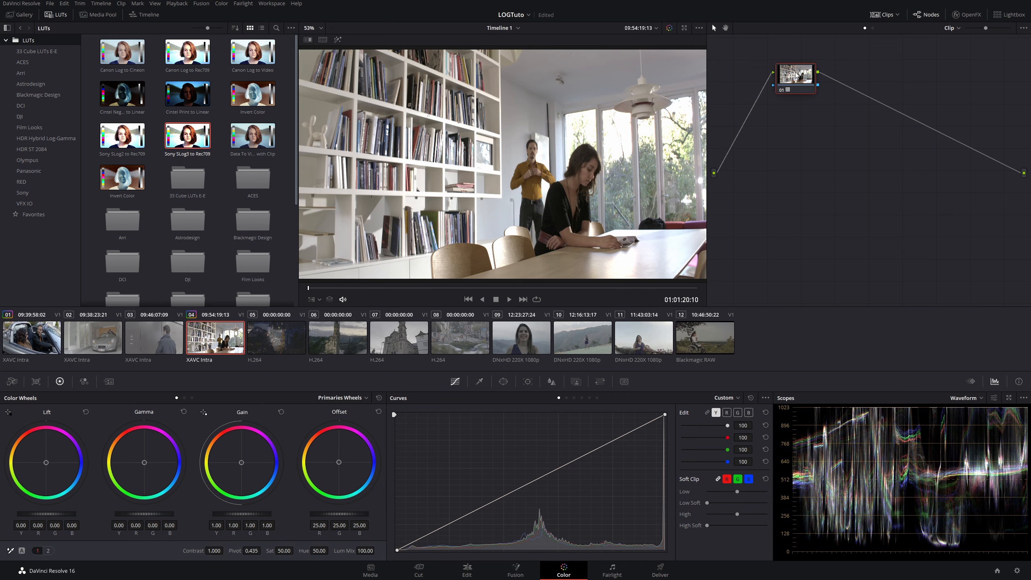
Preview Panasonic's V-Log to V-709 LUT on clip 06 and apply it to the clip's node.
click(340, 352)
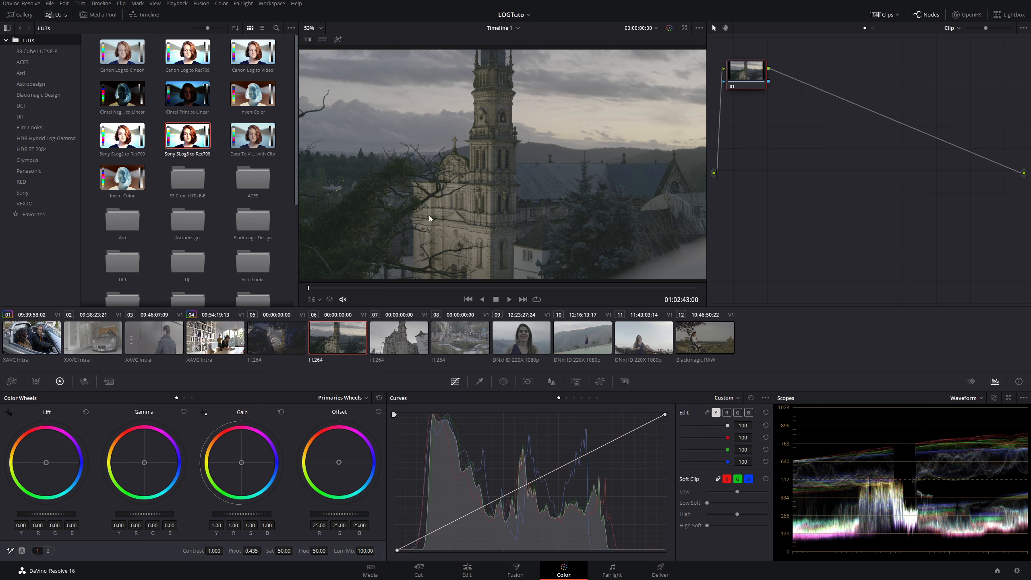
click(24, 172)
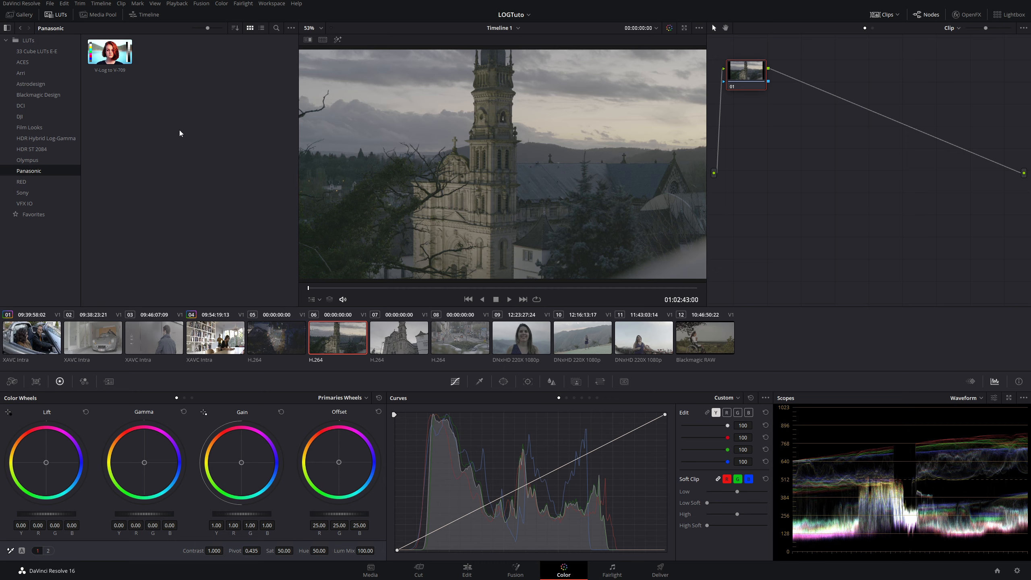
mouse_move(109, 54)
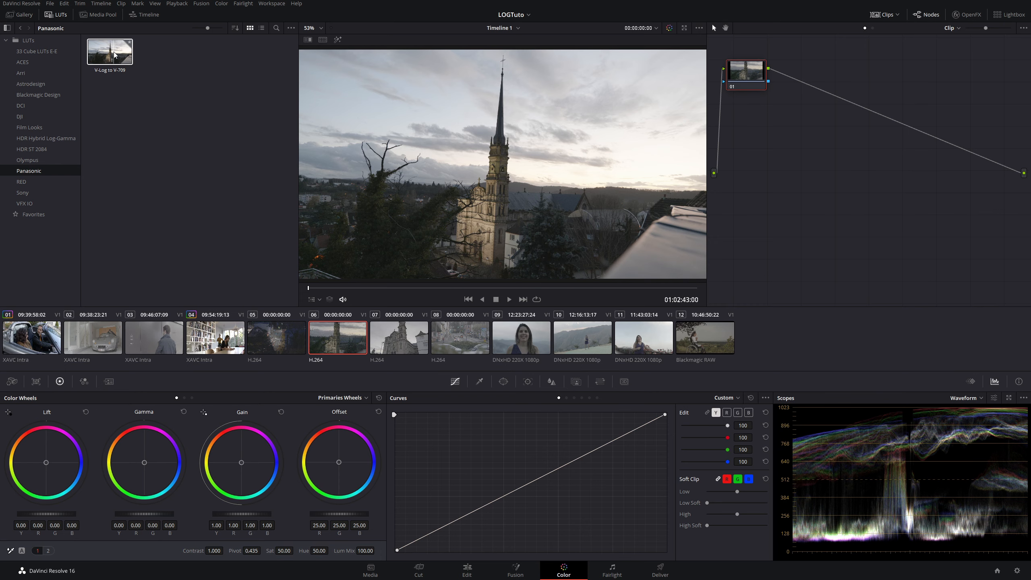
drag(114, 56, 840, 83)
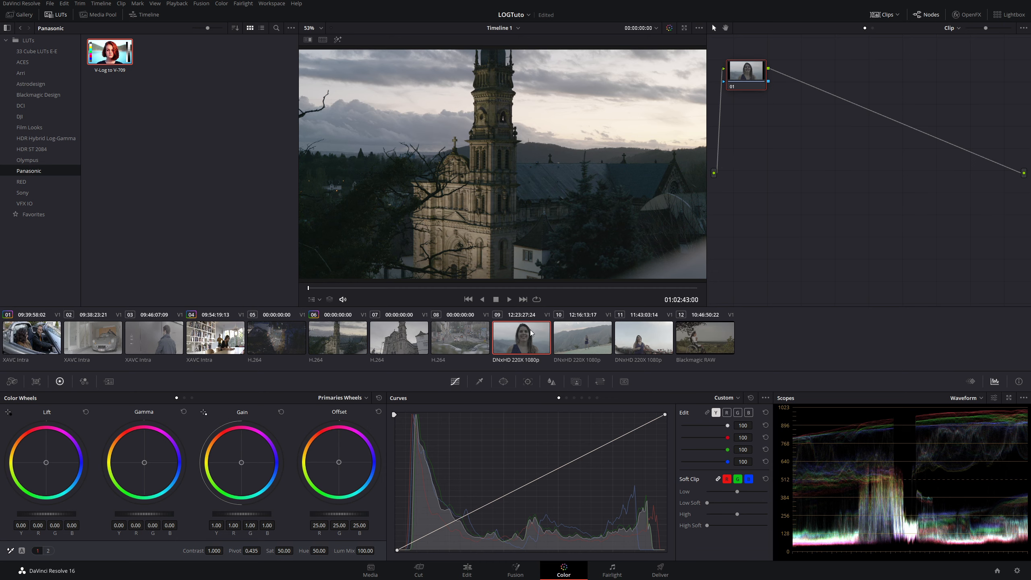
Move to 01:04:15:23 in clip 09 and apply a Blackmagic Design Rec709 v2 LUT to its node.
click(531, 334)
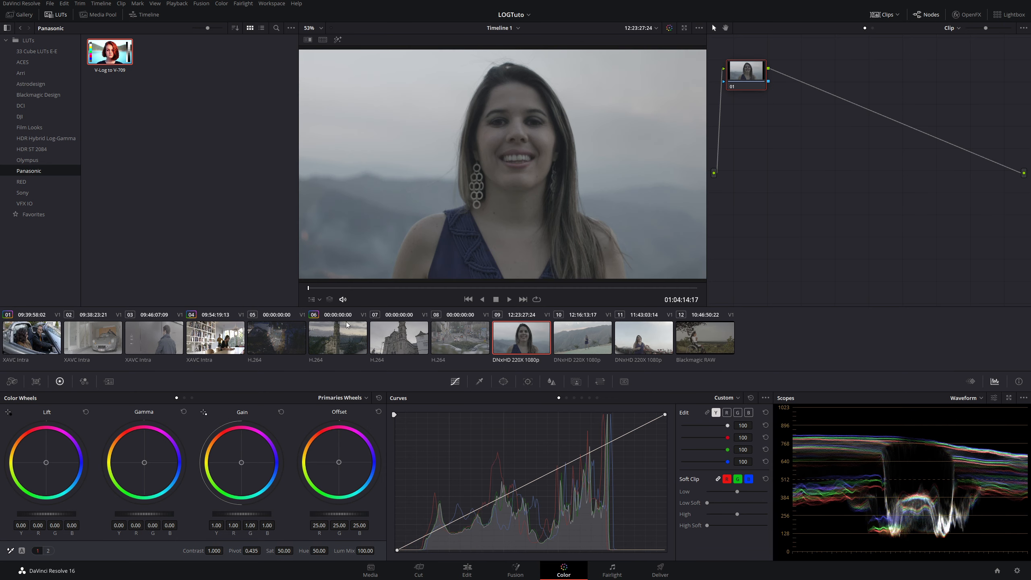
drag(394, 286, 435, 286)
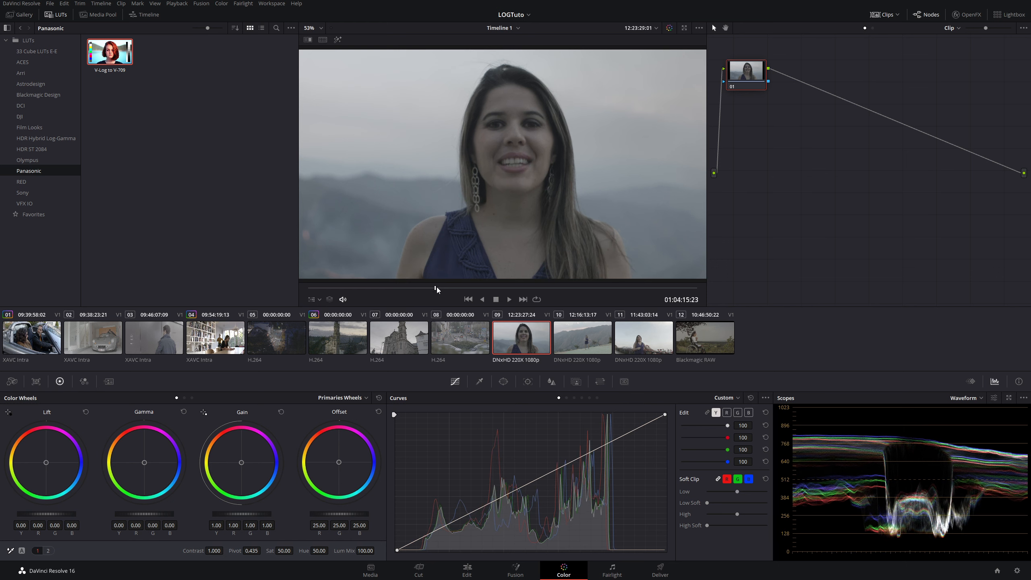
click(56, 94)
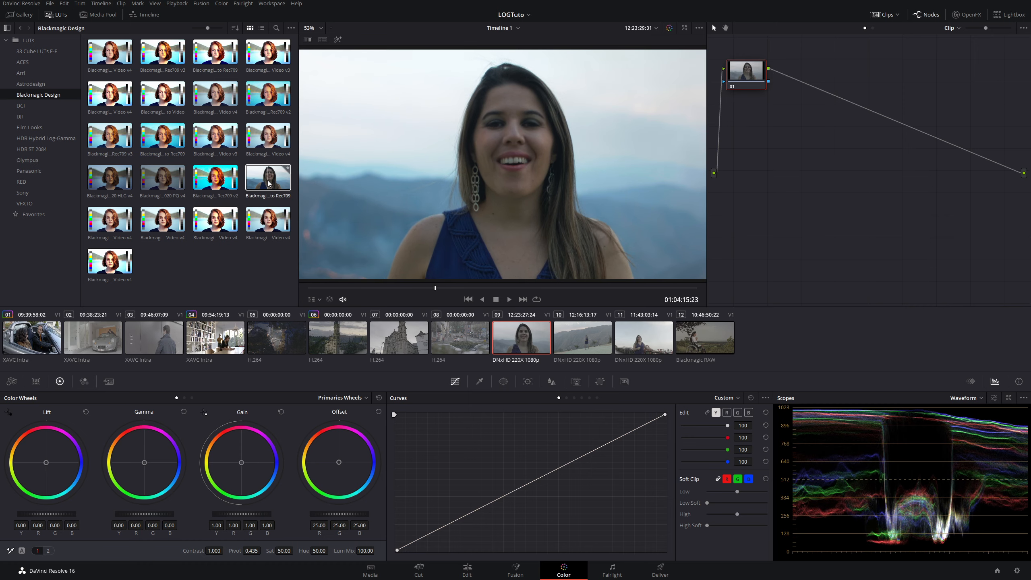
double_click(217, 176)
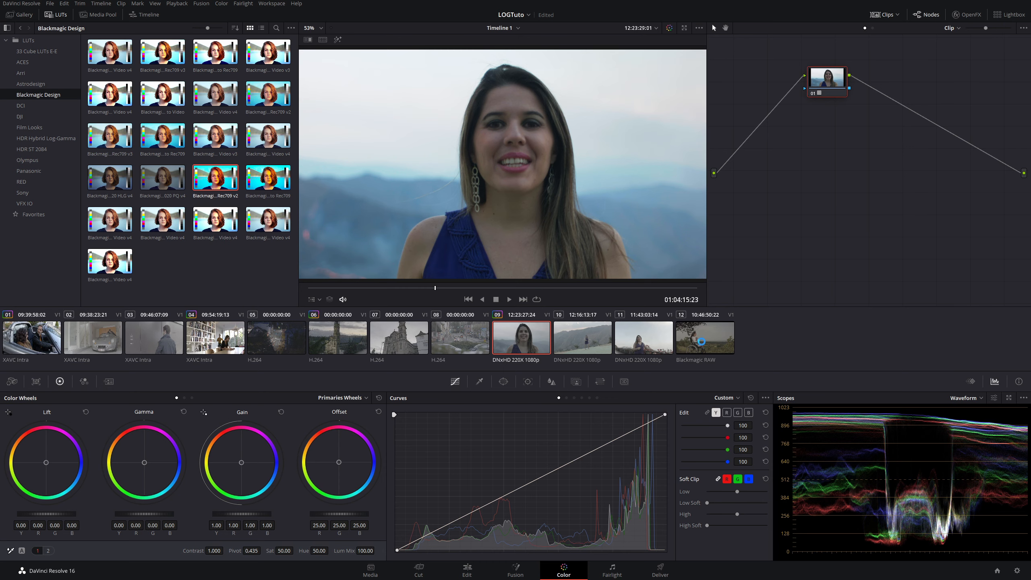
Play clip 06 briefly to review its LUT conversion.
click(697, 350)
click(338, 337)
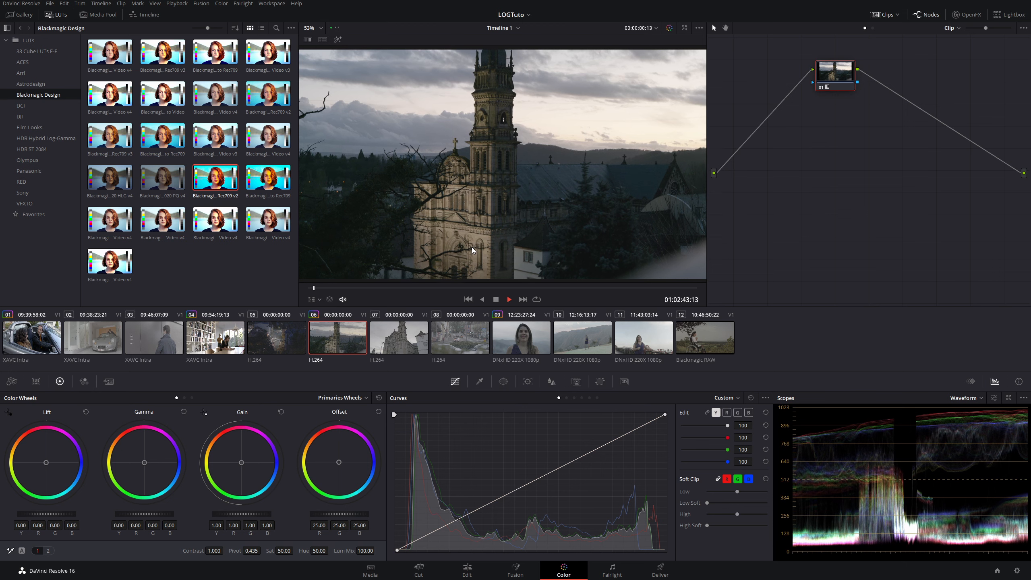
key(space)
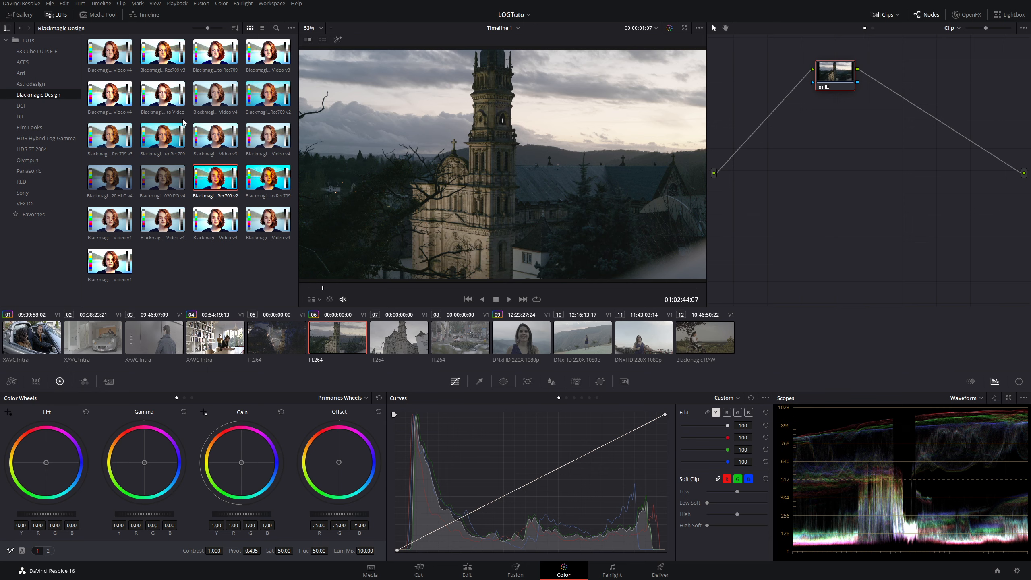
Browse the 33 Cube LUTs E-E collection and apply Fashion Lo Con 33 E-E to clip 07's node.
click(46, 52)
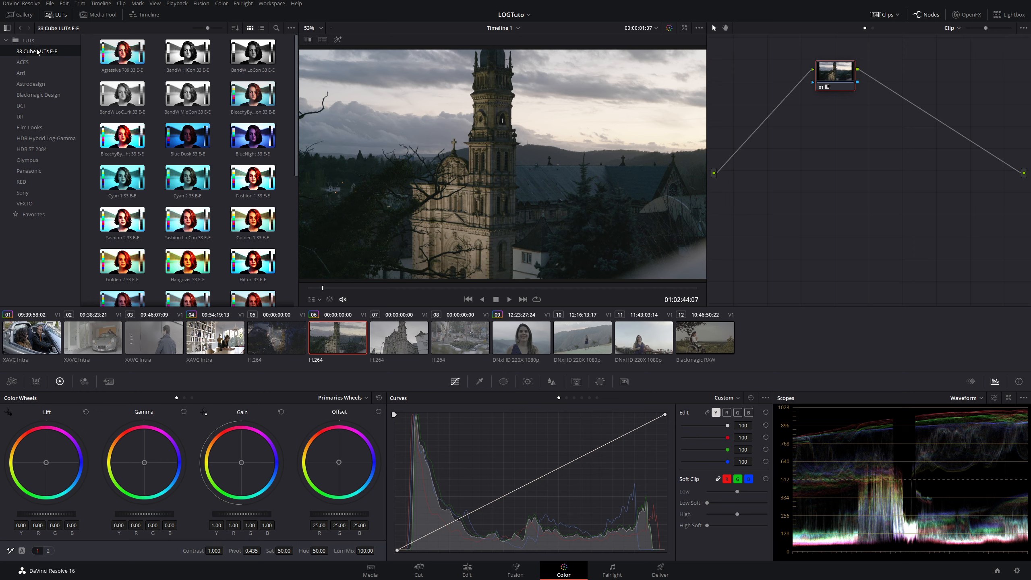
scroll(115, 126, down, 6)
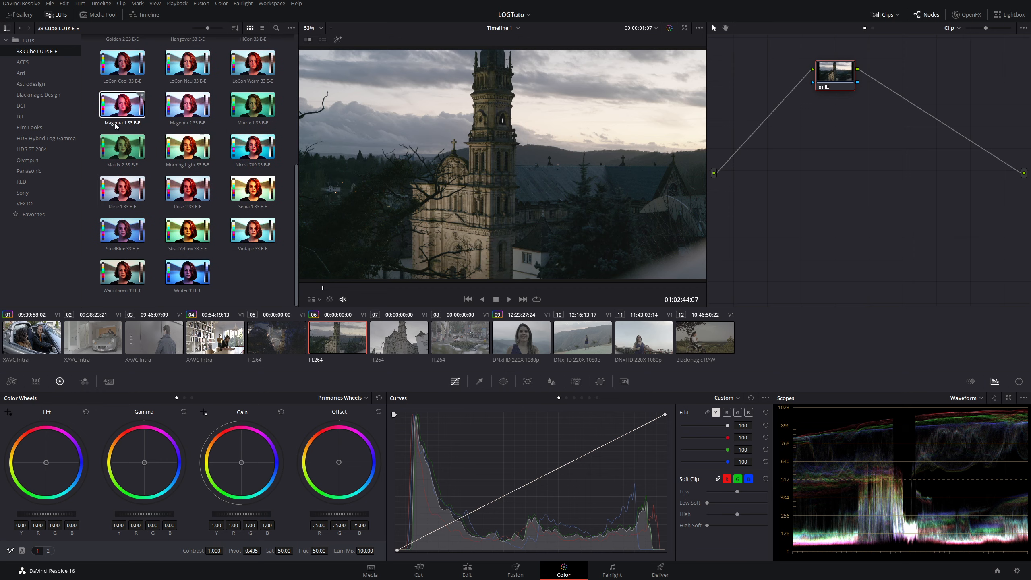
scroll(115, 126, up, 6)
scroll(115, 126, up, 1)
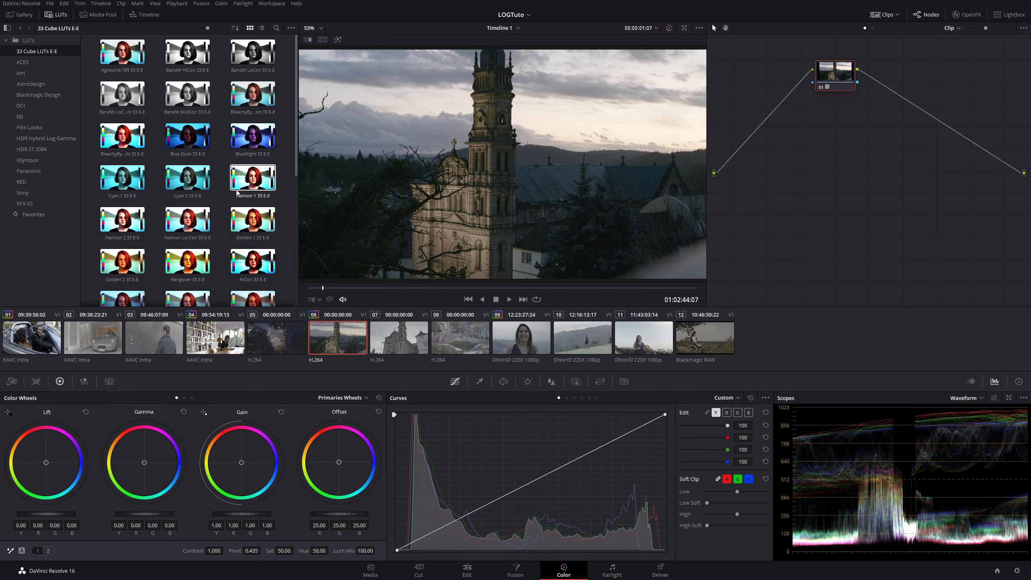
key(Down)
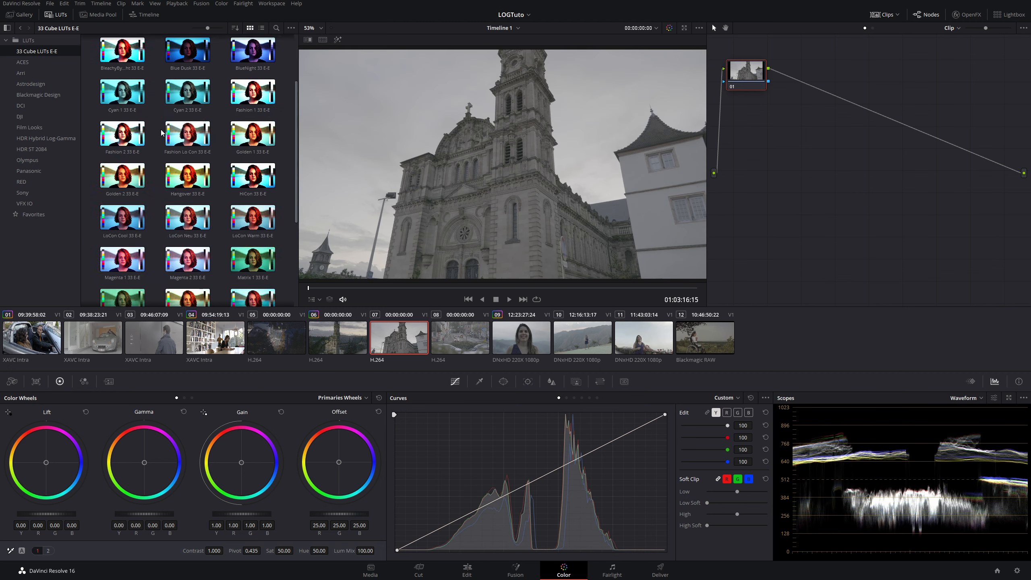
scroll(161, 129, down, 5)
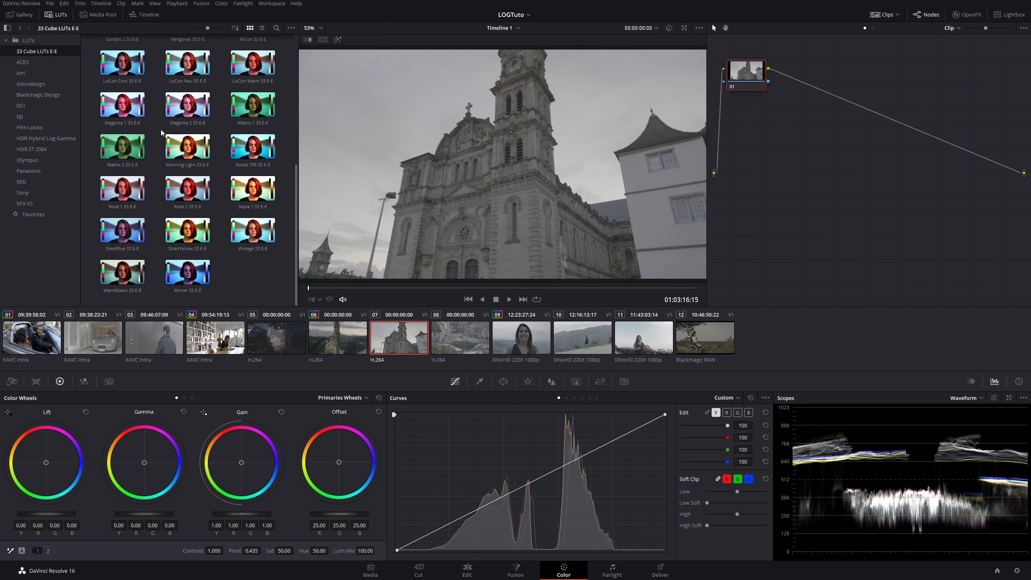
scroll(165, 215, down, 1)
scroll(158, 203, up, 6)
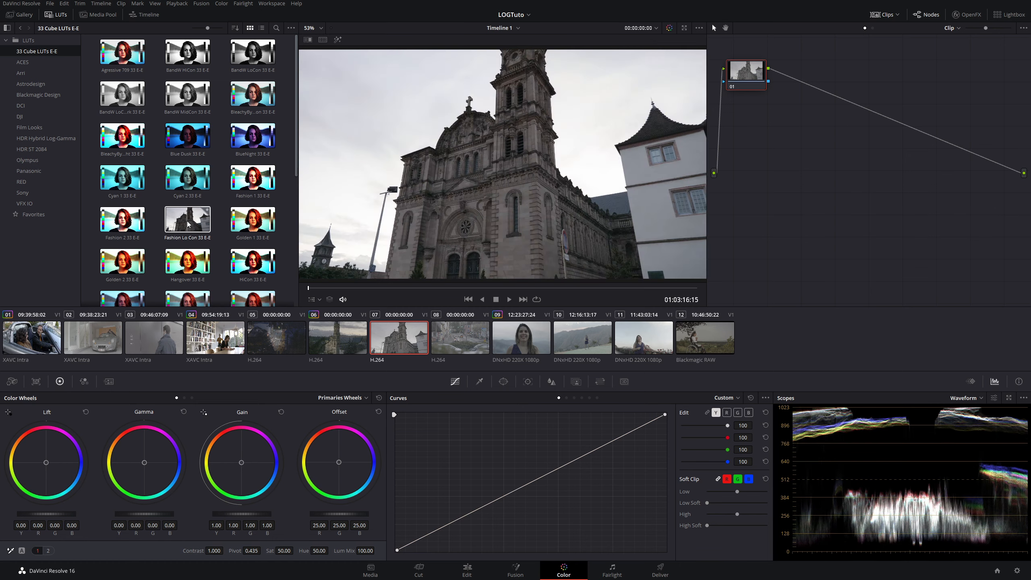
drag(183, 222, 746, 75)
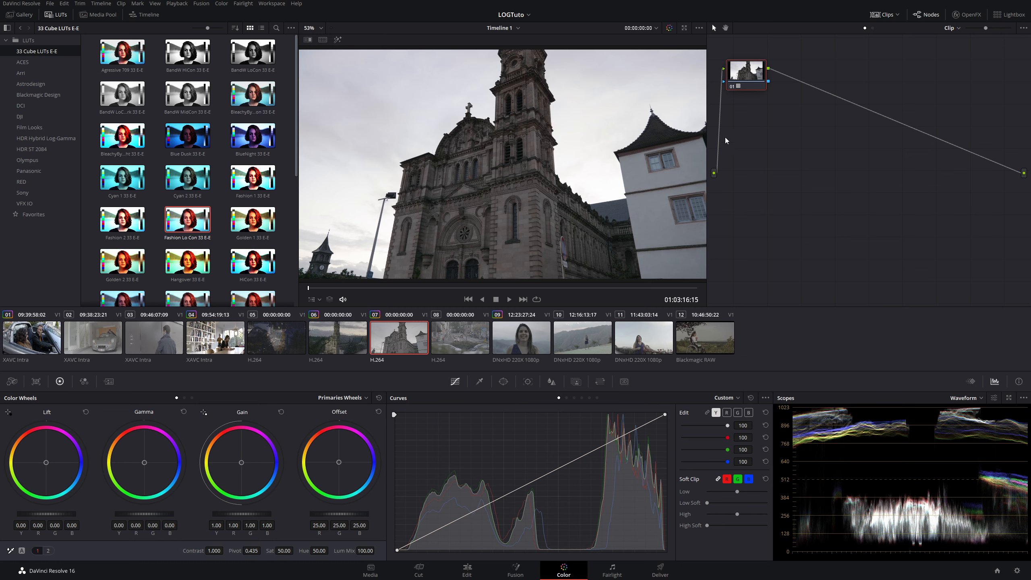
Reposition clip 07's node closer to the output in the node graph and preview other looks from the 33 Cube LUTs E-E collection.
drag(744, 66, 820, 75)
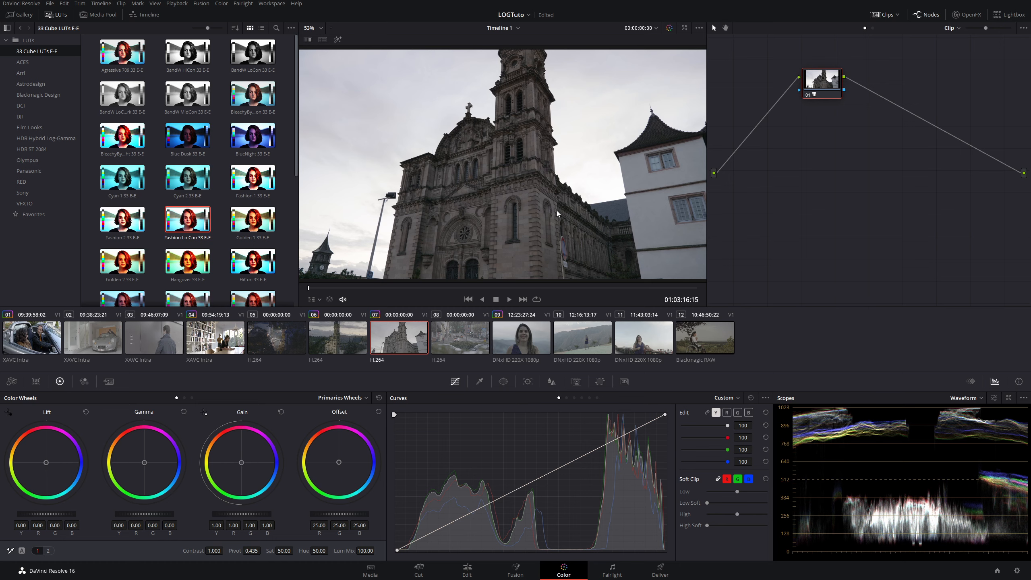
drag(816, 84, 861, 80)
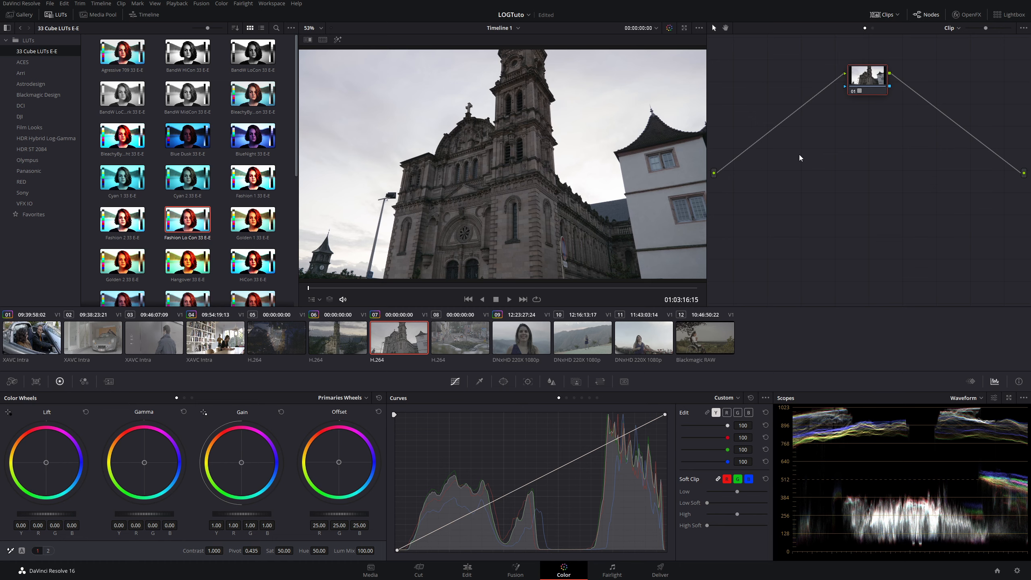
scroll(196, 226, down, 6)
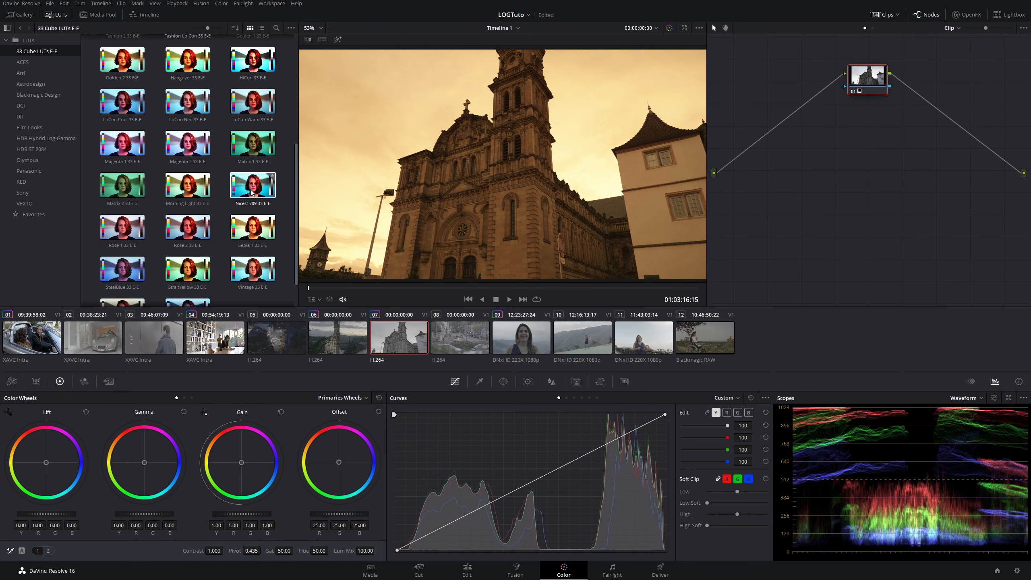
scroll(246, 162, up, 1)
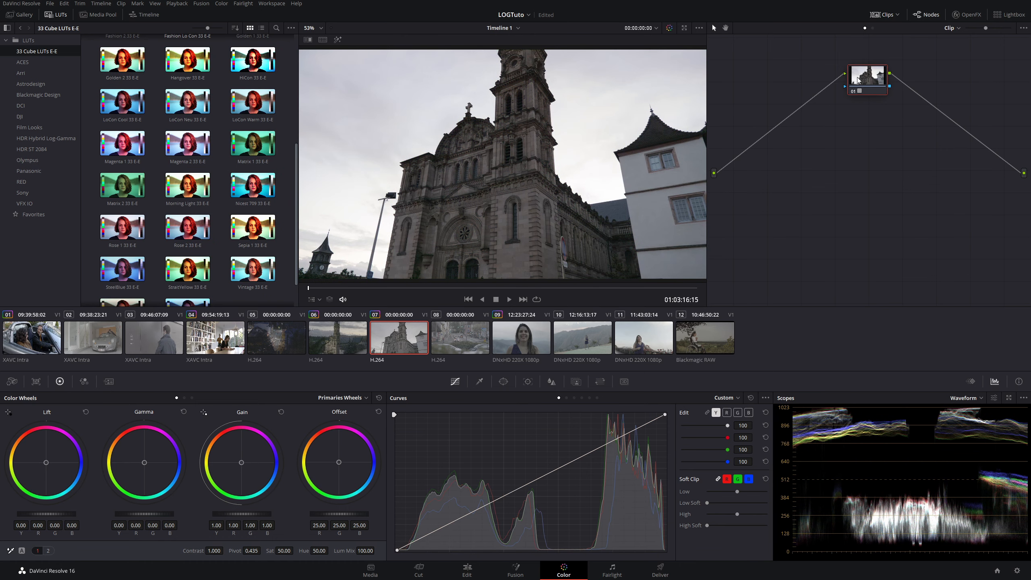
drag(868, 77, 893, 74)
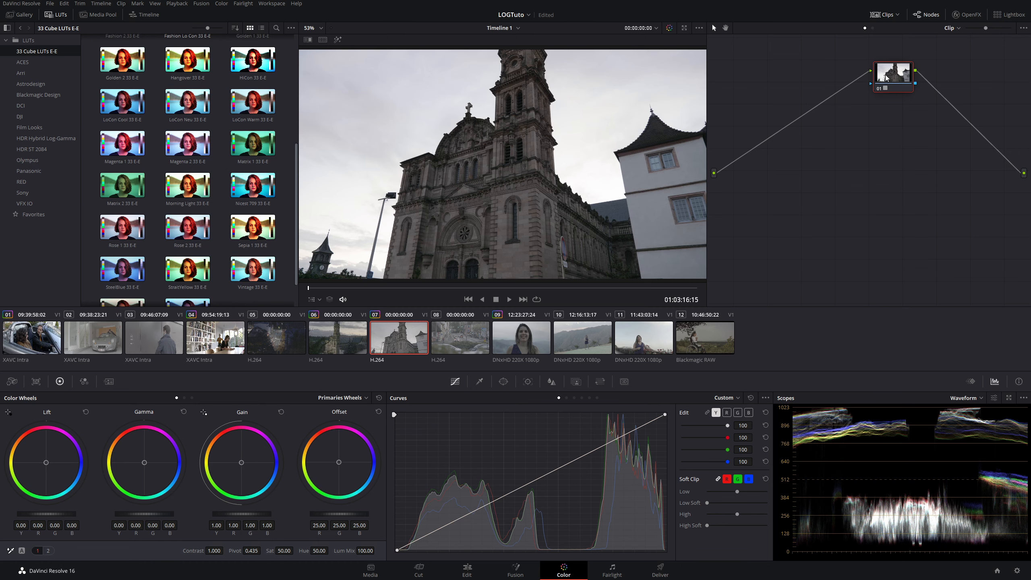
drag(886, 77, 910, 90)
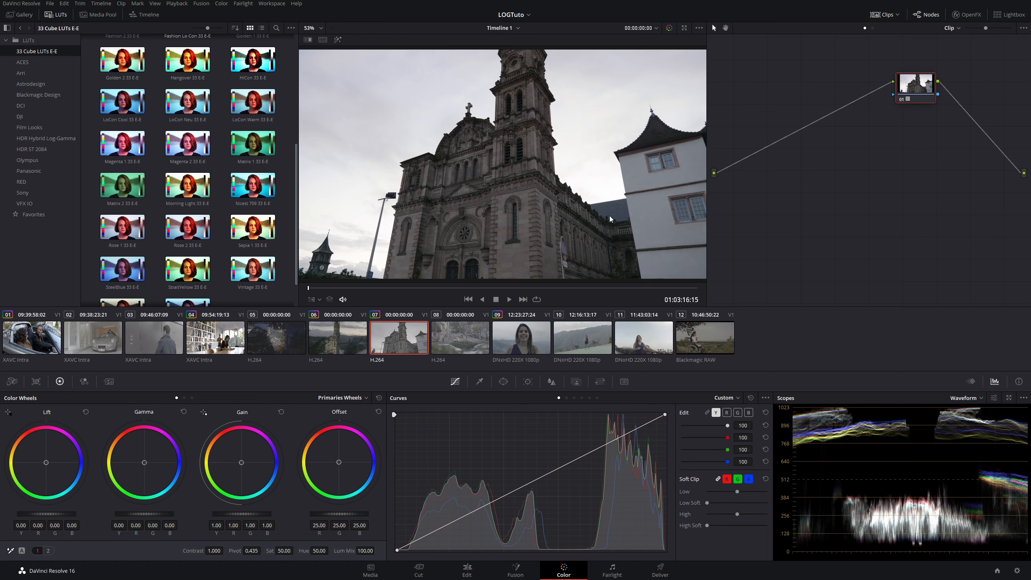
mouse_move(915, 88)
mouse_down()
mouse_move(872, 88)
mouse_move(906, 90)
mouse_up()
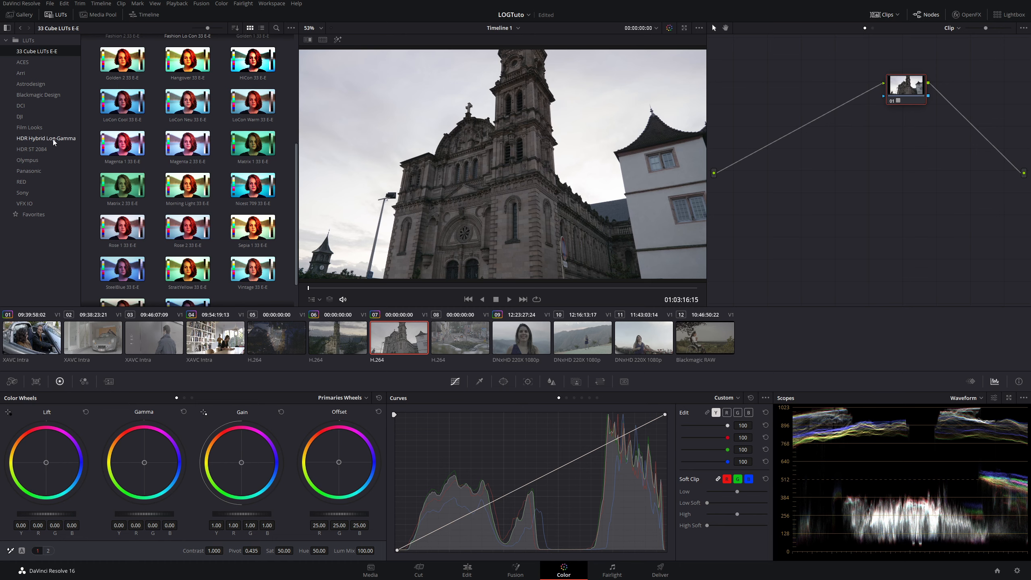
Browse the 33 Cube LUTs E-E collection for alternative looks for clip 07.
click(38, 95)
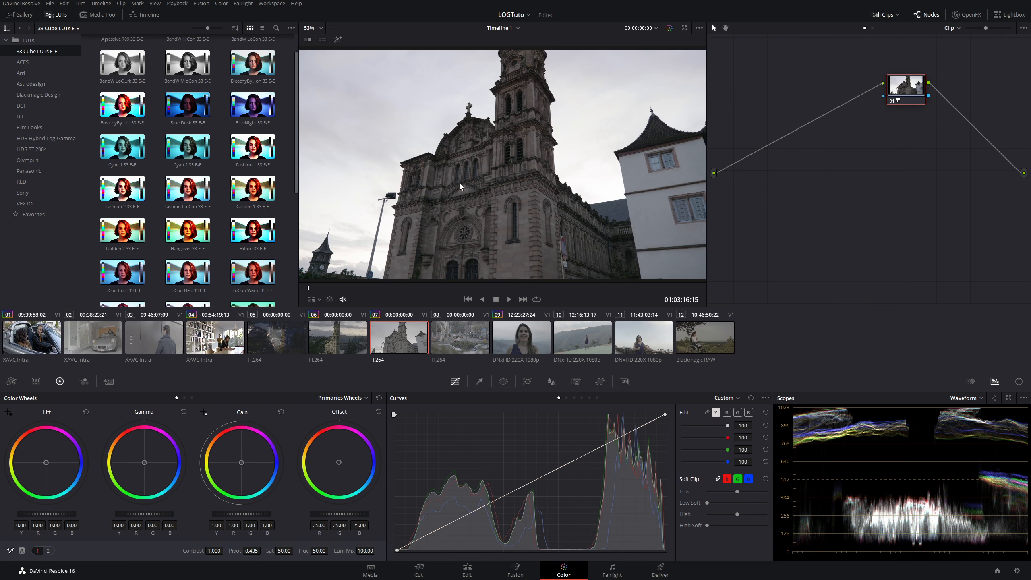
scroll(205, 177, down, 5)
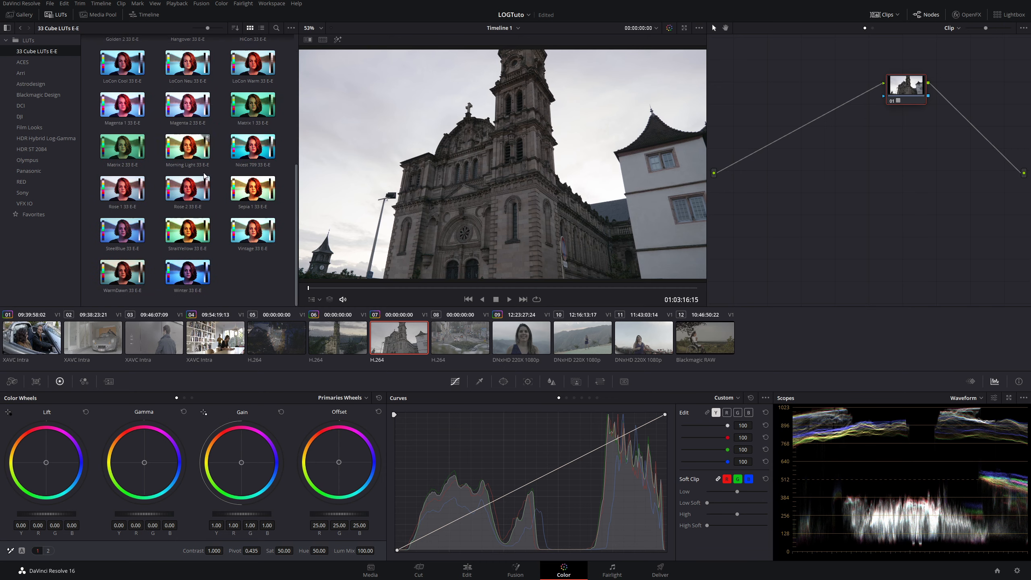
scroll(207, 187, up, 5)
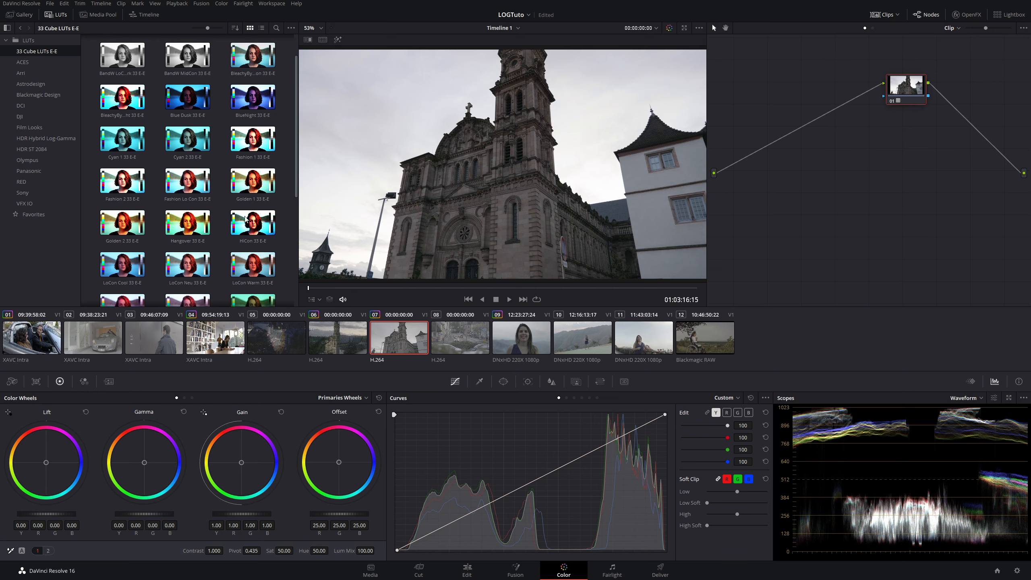
Go to clip 06 and examine its options for generating a 3D LUT from the grade.
key(Up)
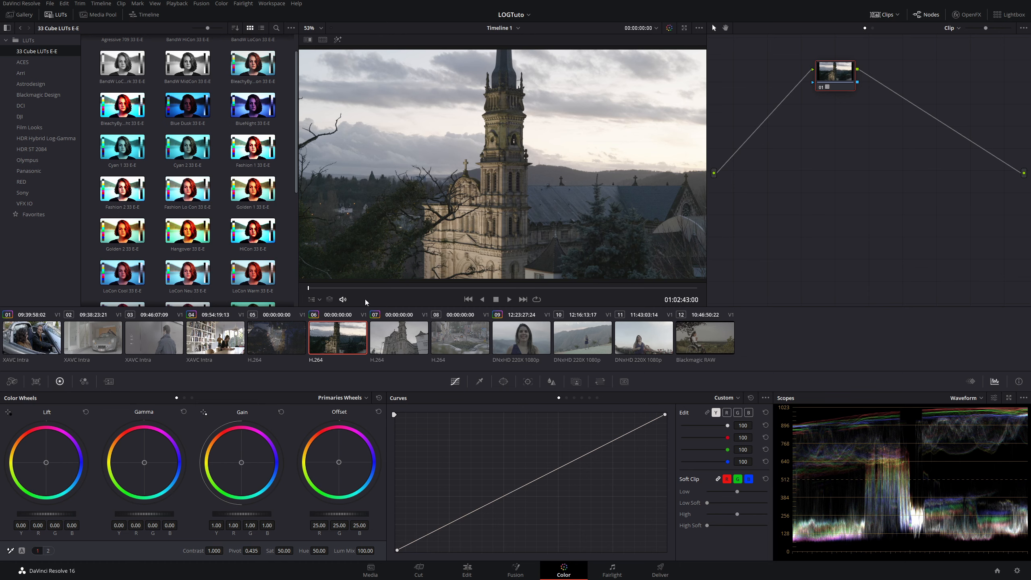
right_click(329, 338)
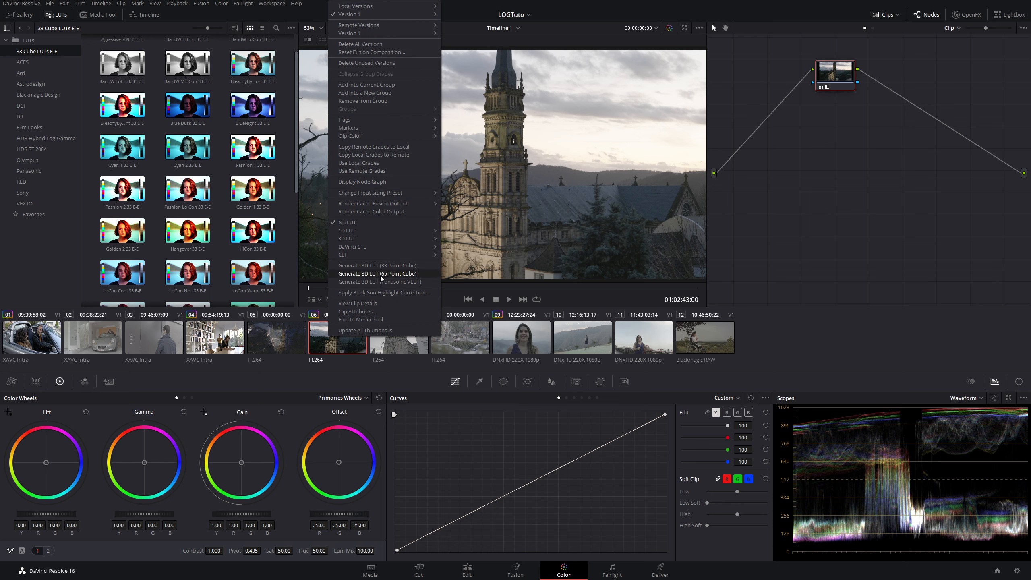
click(808, 230)
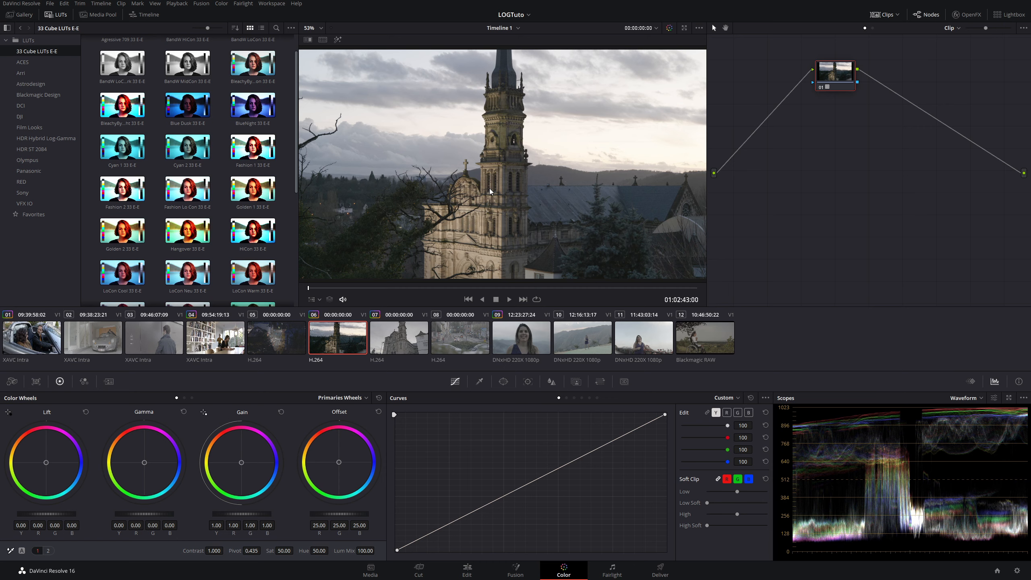
Show the main LUTs collection and review clips 04 and 03.
scroll(221, 240, up, 1)
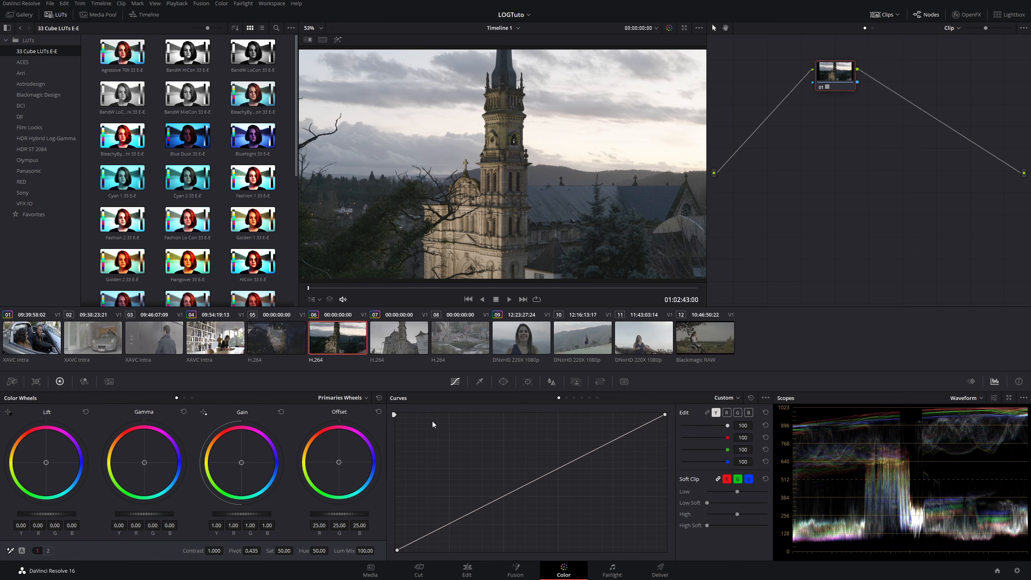
click(215, 337)
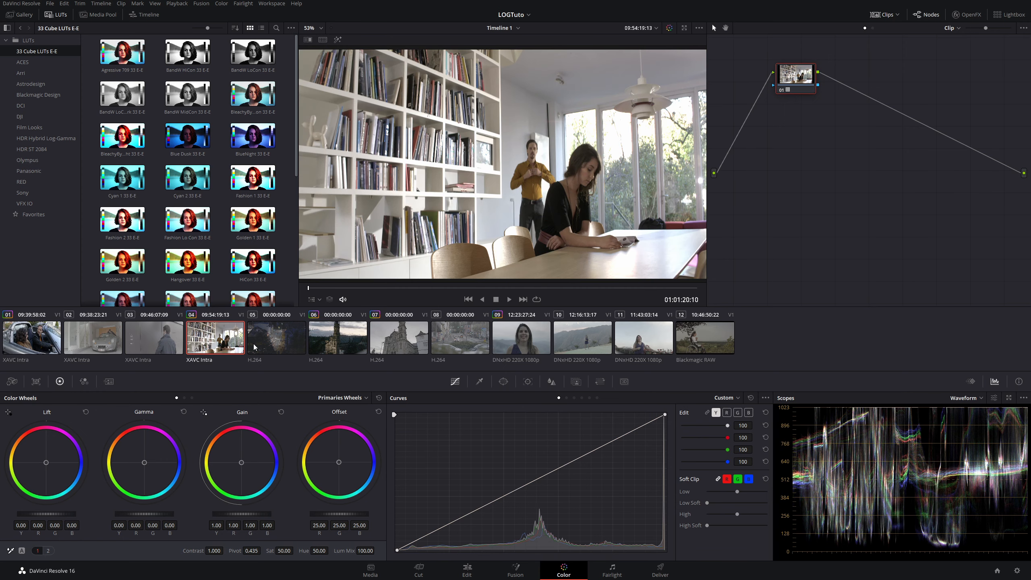
click(28, 41)
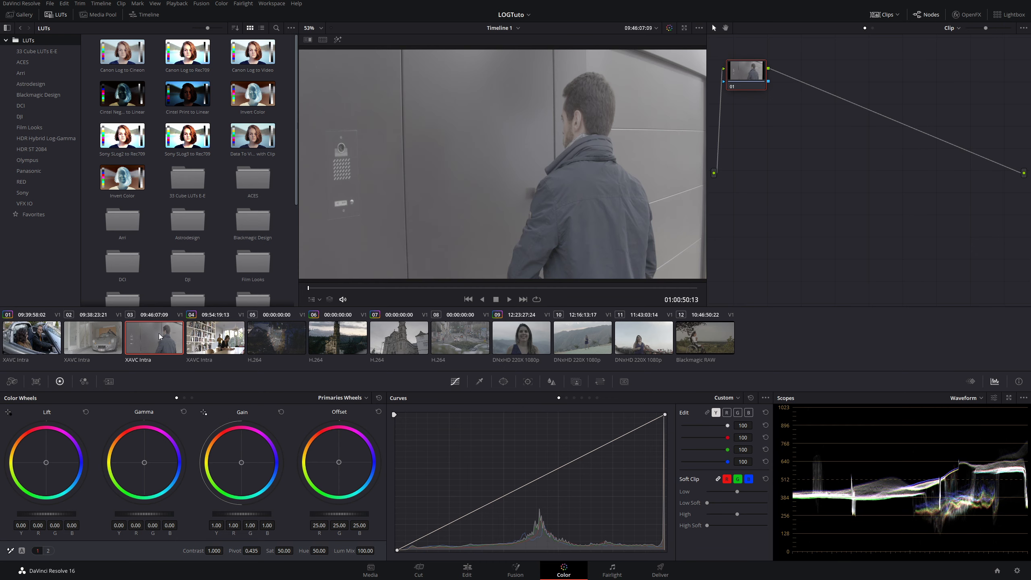
key(Up)
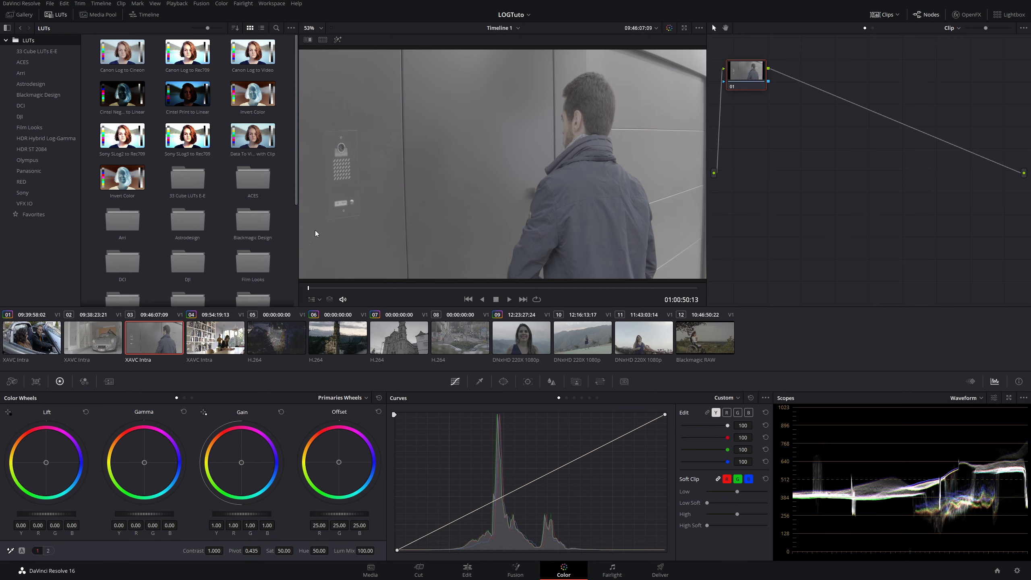
Return to clip 04, move its node closer to the middle of the graph, and reset the clip's grade.
click(218, 343)
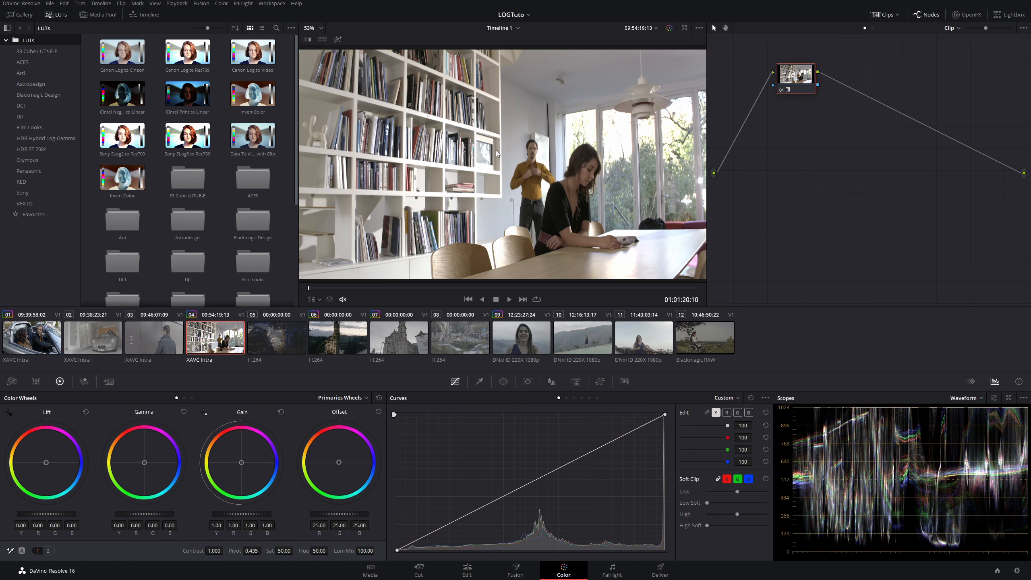
drag(797, 80, 869, 92)
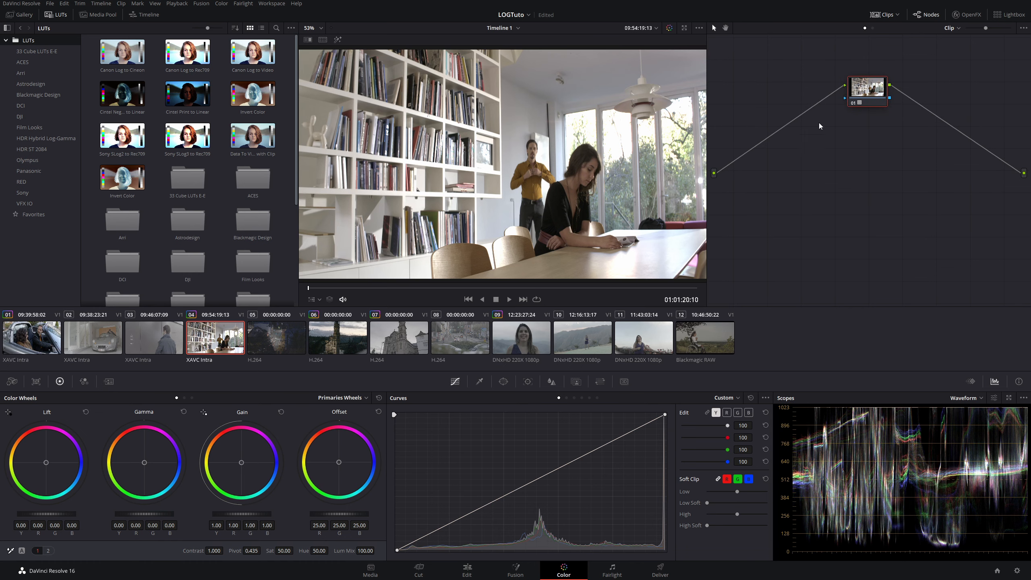
key(shift+s)
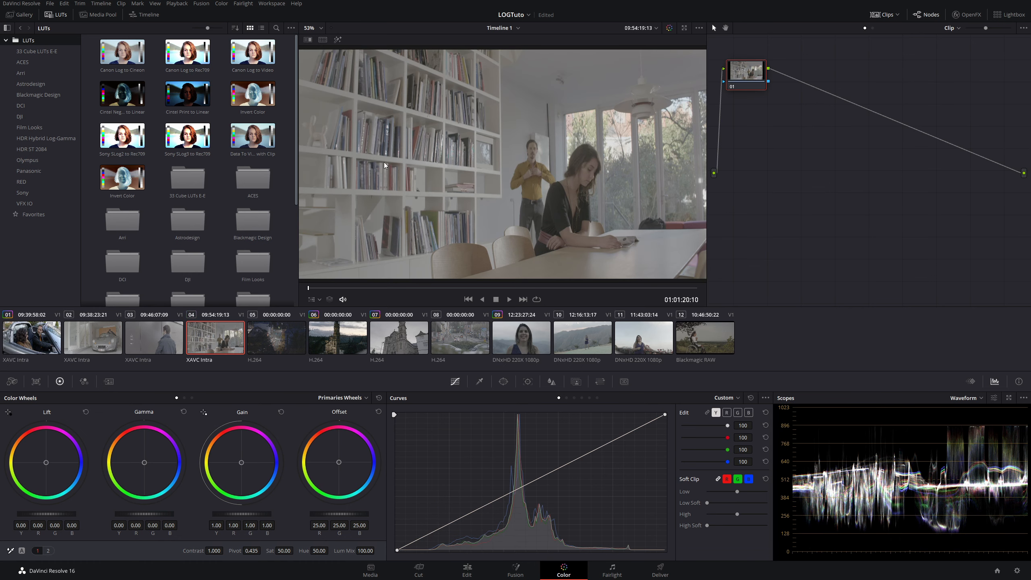
Preview the Sony SLog3SGamut3.CineToCine+709 LUT and apply it to clip 04's node.
click(24, 192)
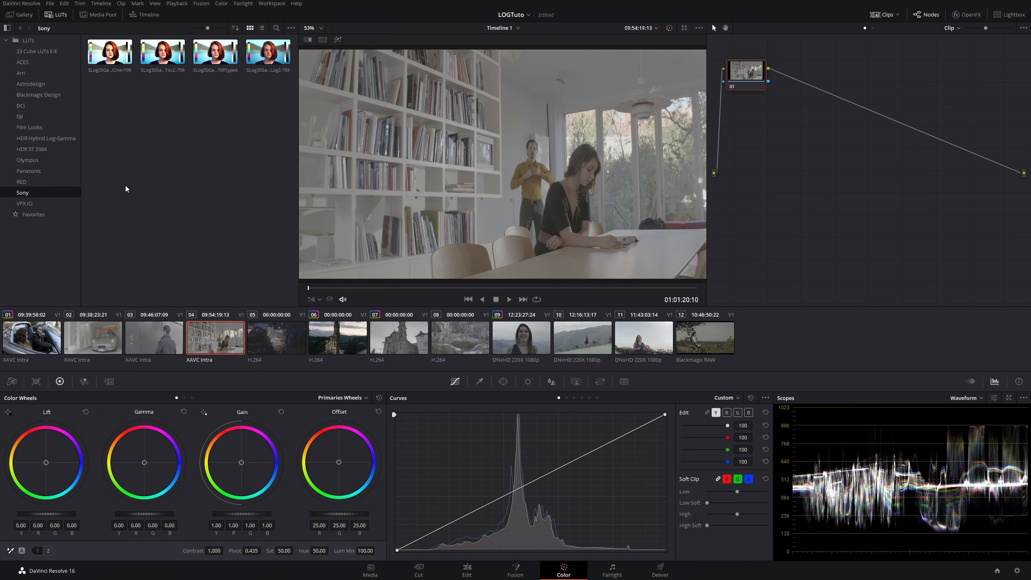
mouse_move(102, 54)
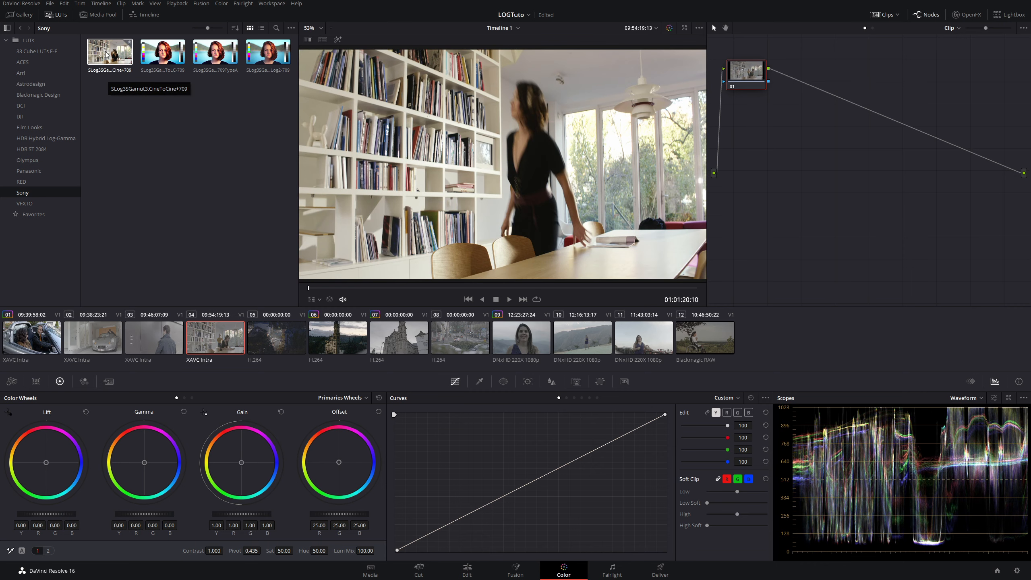
drag(102, 55, 773, 79)
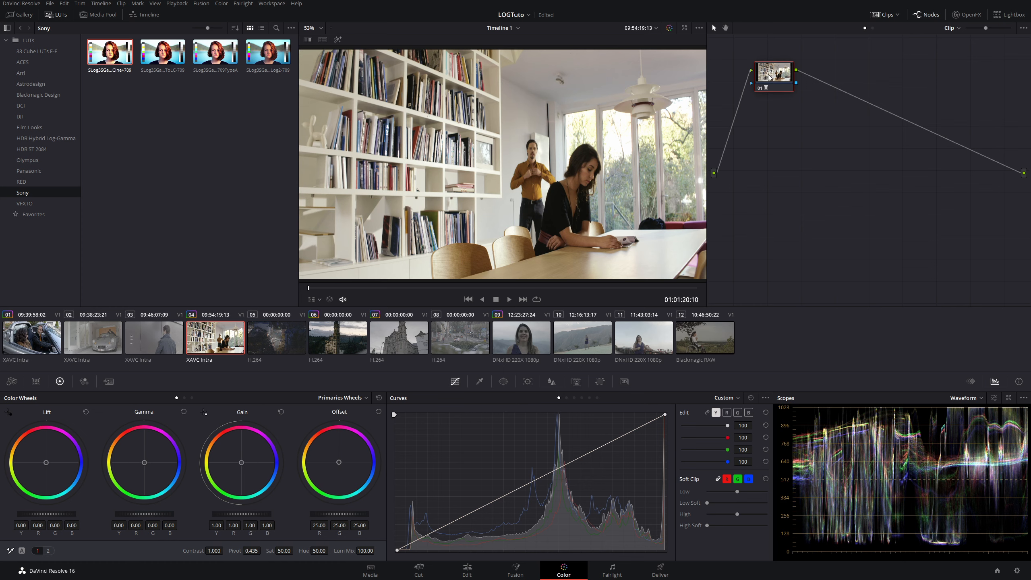
Add a serial node after clip 04's LUT node and lower its Gain to 0.93.
key(alt+s)
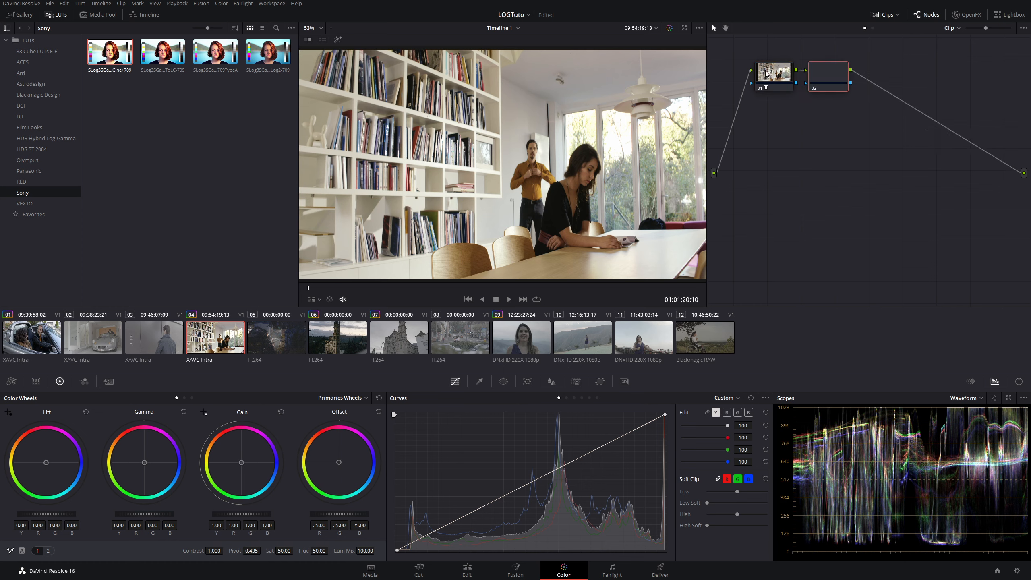
drag(825, 74, 837, 75)
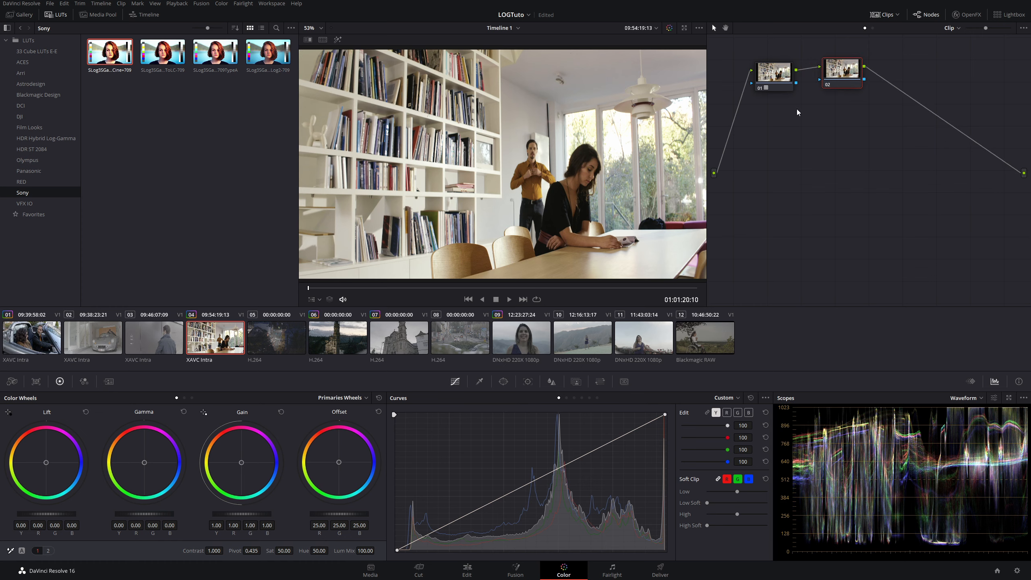
click(771, 74)
click(849, 72)
click(771, 74)
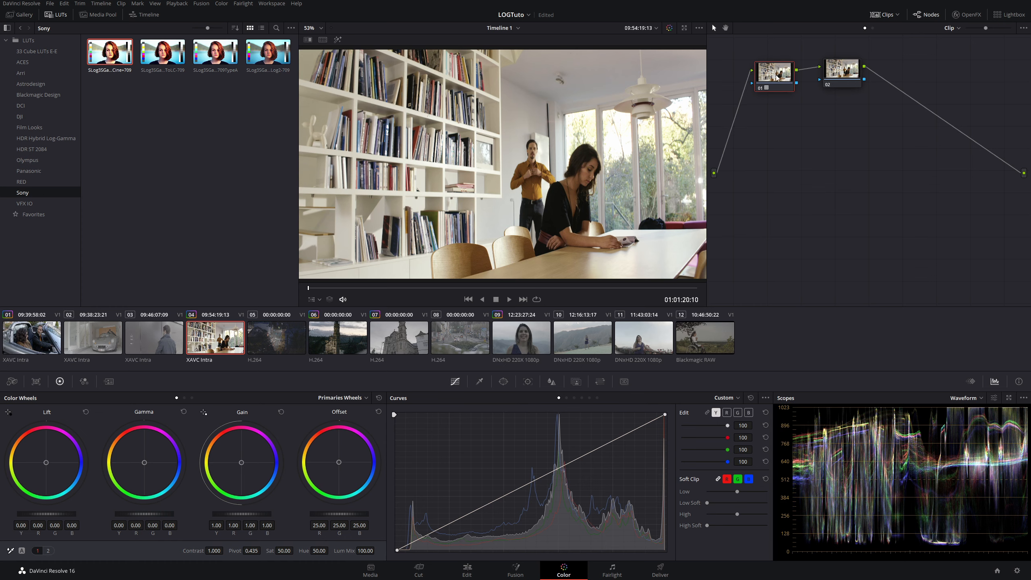
click(843, 81)
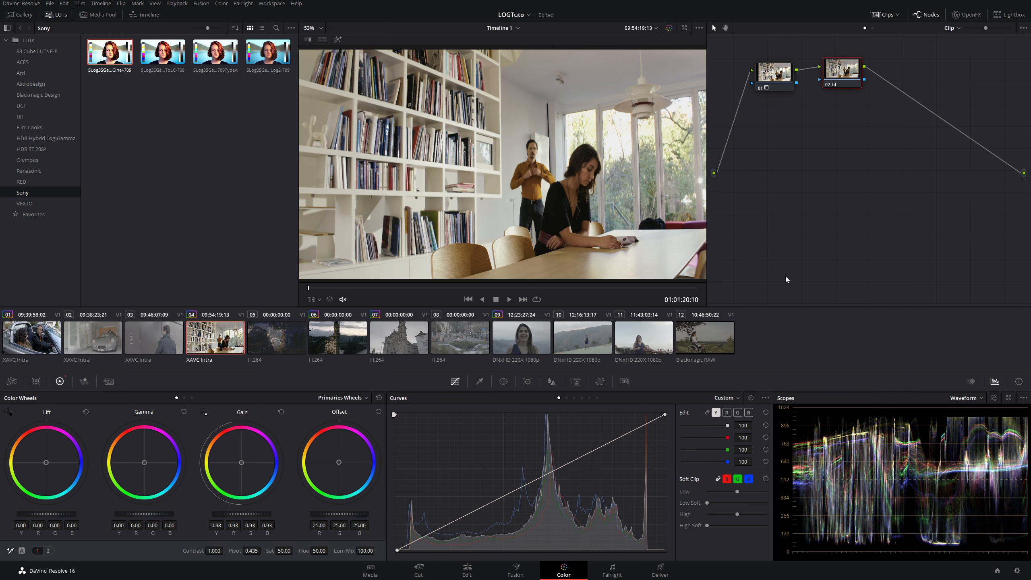
Reset clip 04's grade and apply the Sony SLog3 to Rec709 LUT to its node.
key(ctrl+Home)
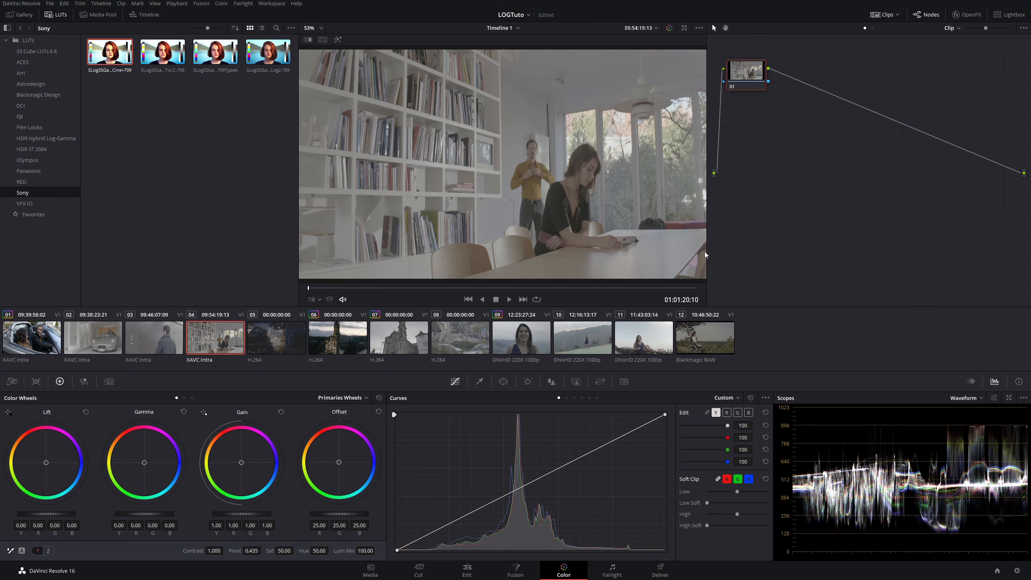
click(29, 41)
drag(183, 134, 931, 89)
Insert a serial node before clip 04's LUT node and line up the two nodes in the graph.
key(shift+s)
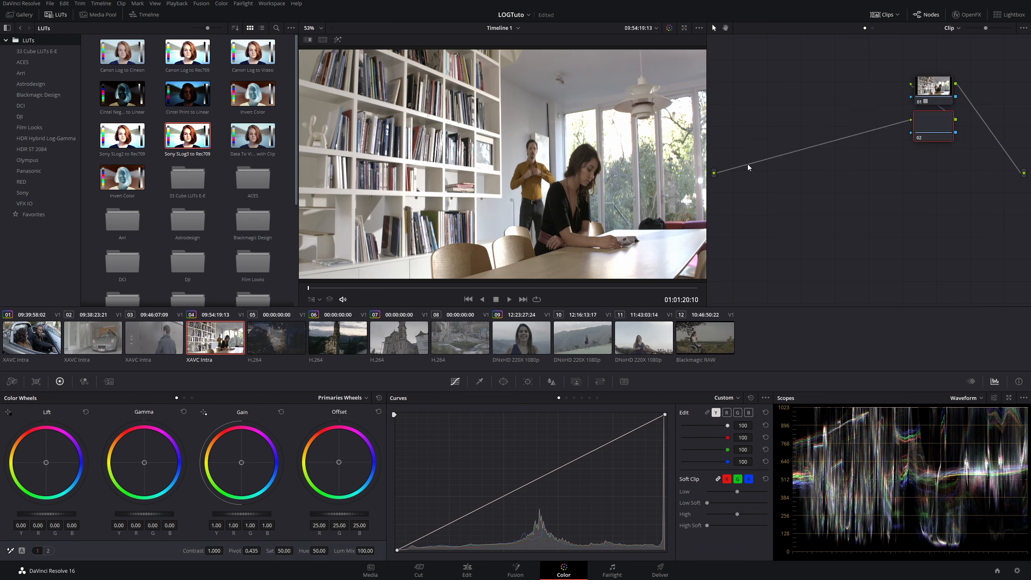
drag(935, 124, 847, 74)
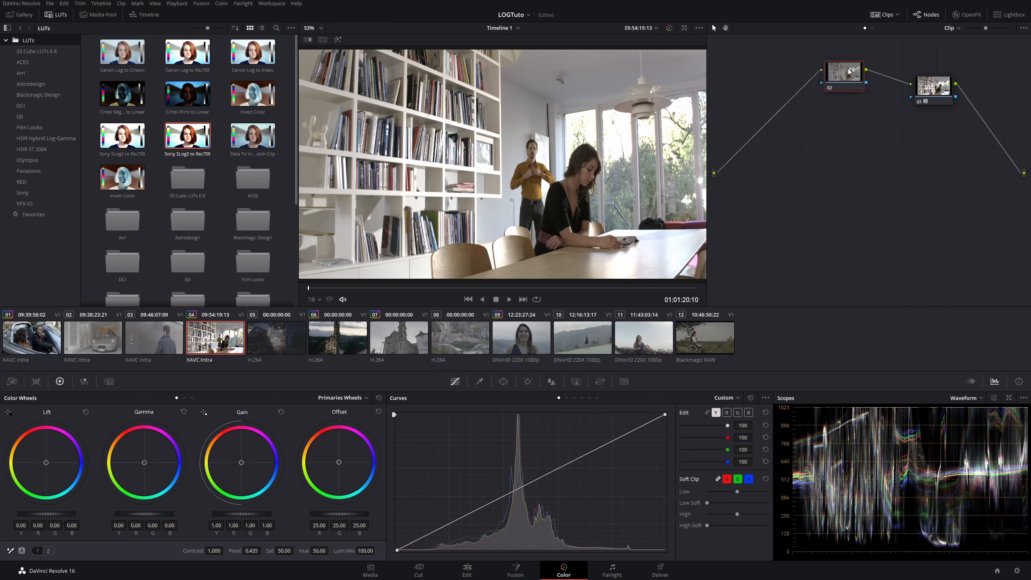
drag(938, 83, 944, 70)
Try lowering the Gain to 0.85 in the node before the LUT, and undo the change.
click(830, 77)
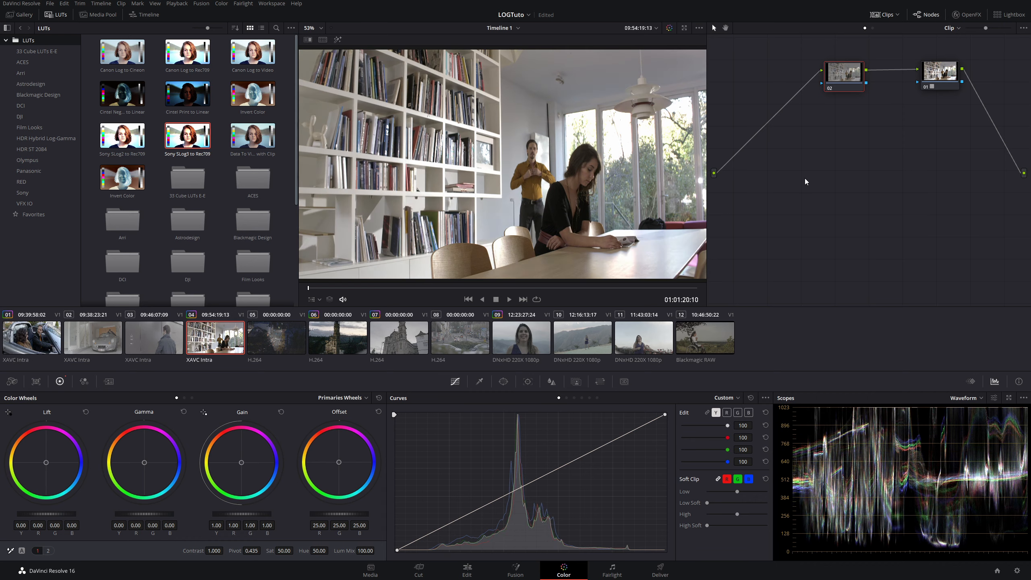
drag(230, 511, 315, 457)
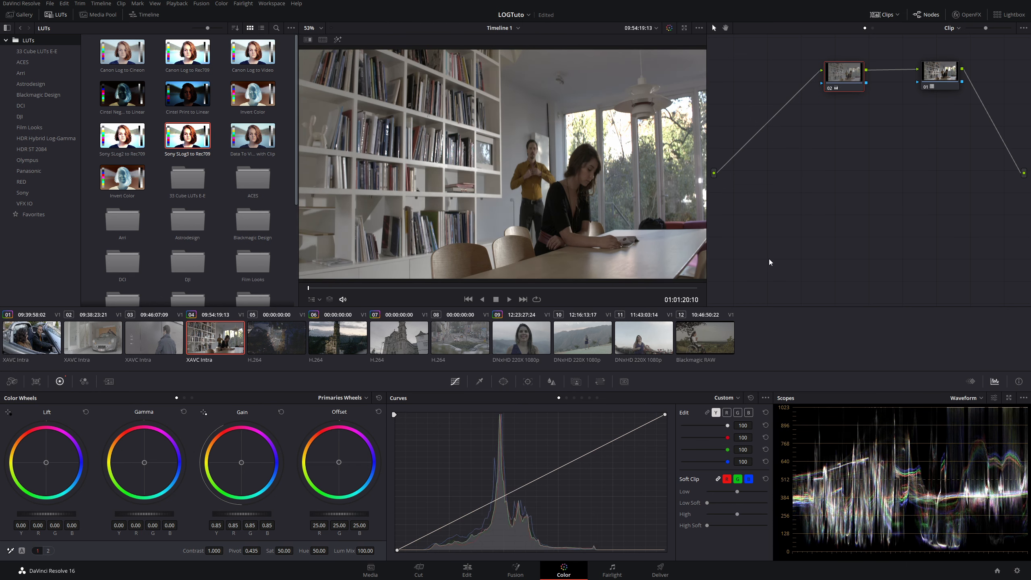
key(ctrl+z)
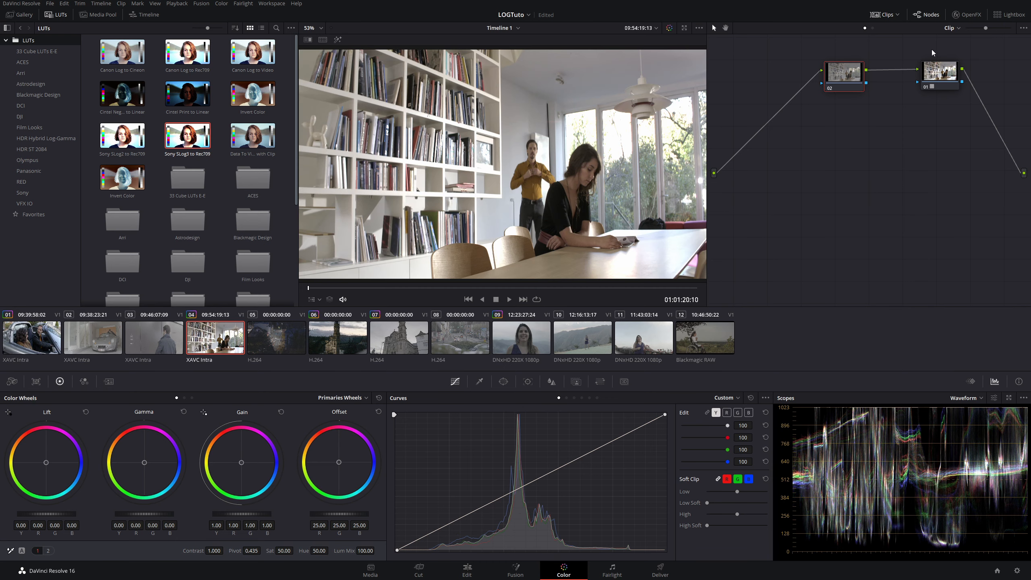
In the node before the LUT, qualify the man's mustard top, highlight the selection, and narrow the hue width to 1.3.
drag(933, 88, 898, 90)
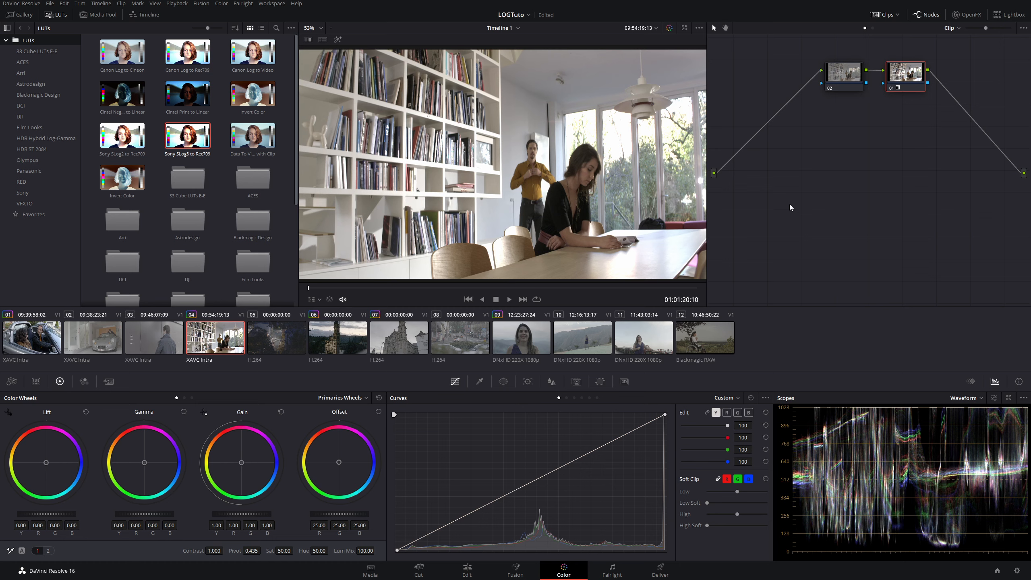
key(shift+semicolon)
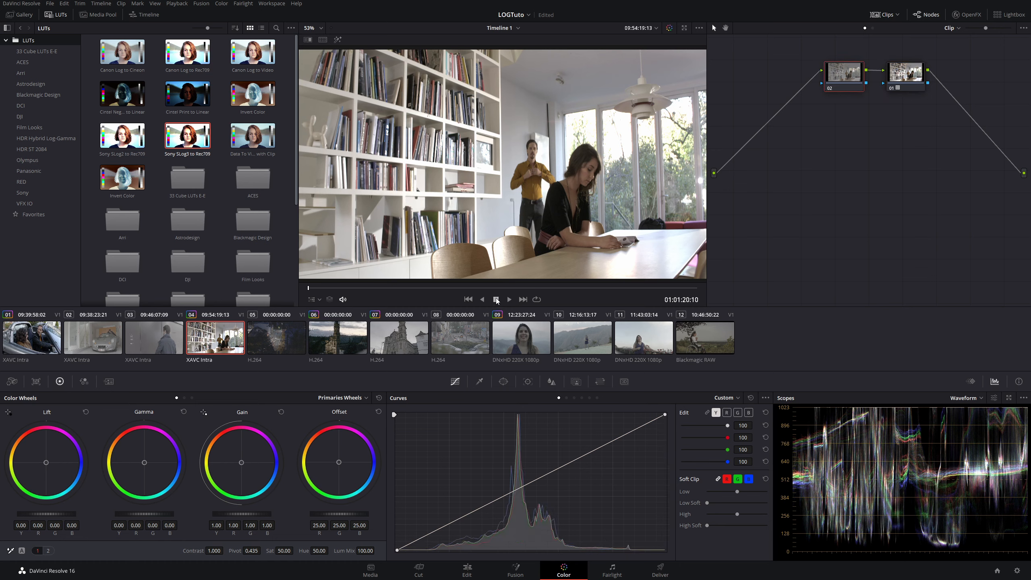
click(479, 382)
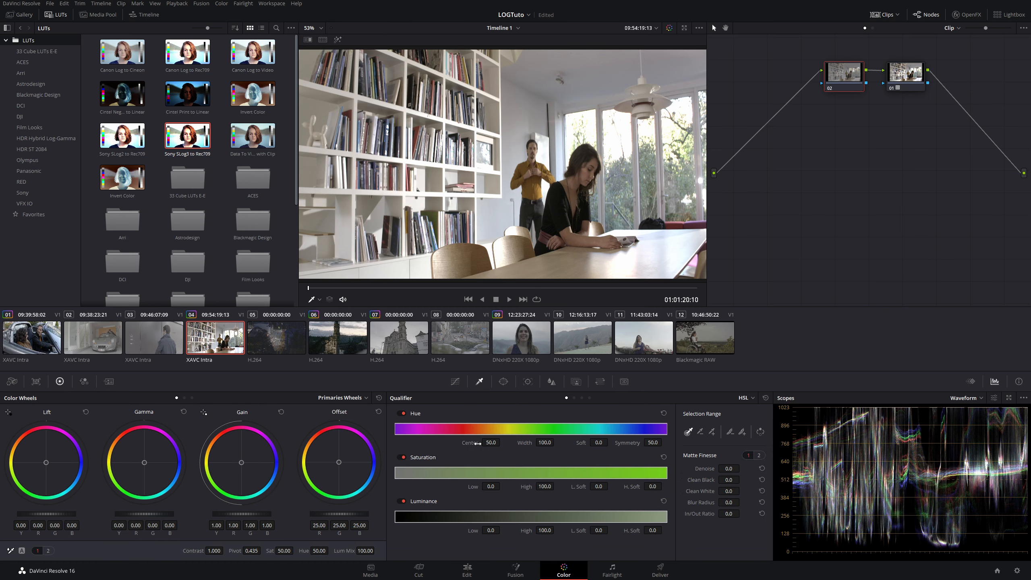
click(534, 185)
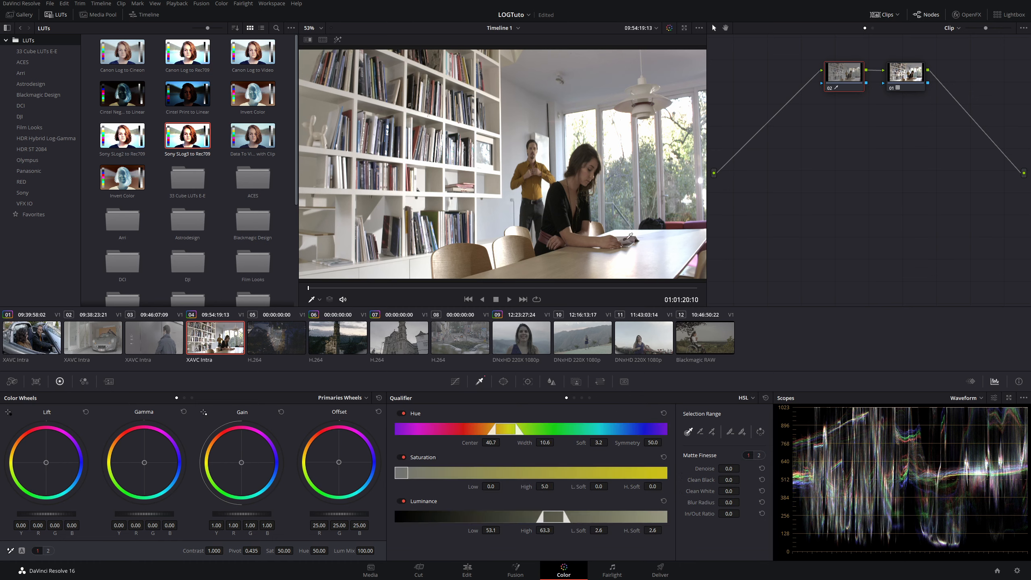
key(shift+h)
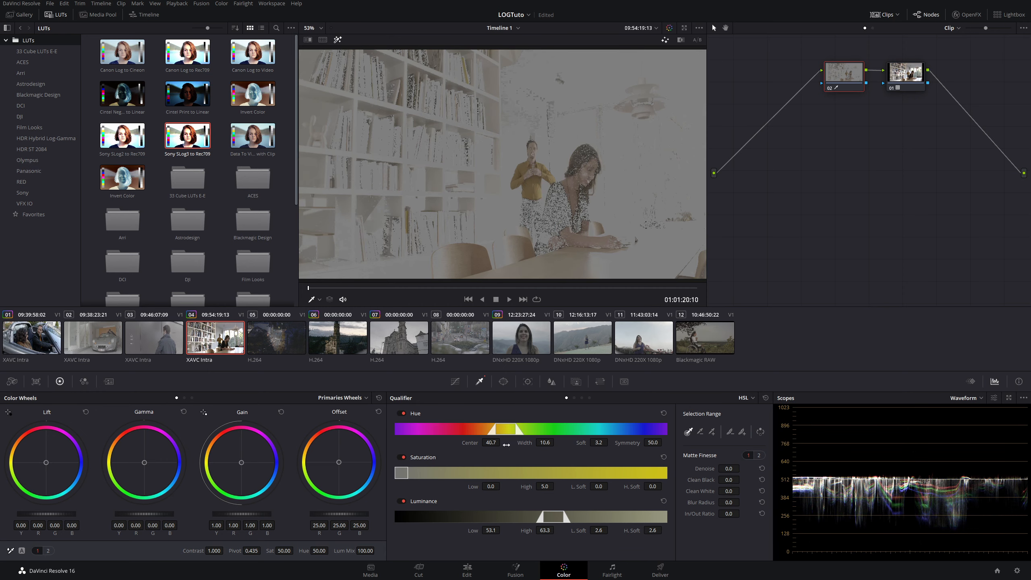
mouse_move(544, 442)
mouse_down()
mouse_move(516, 442)
mouse_move(561, 437)
mouse_up()
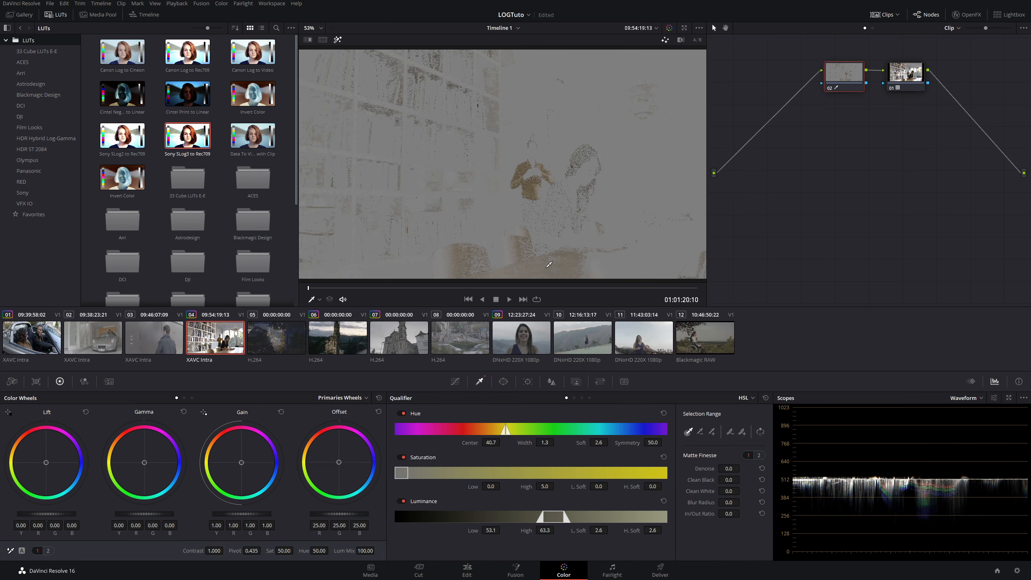
Add a serial node after the LUT node and qualify the man's mustard top there with the selection highlighted, adjusting the hue width.
key(alt+k)
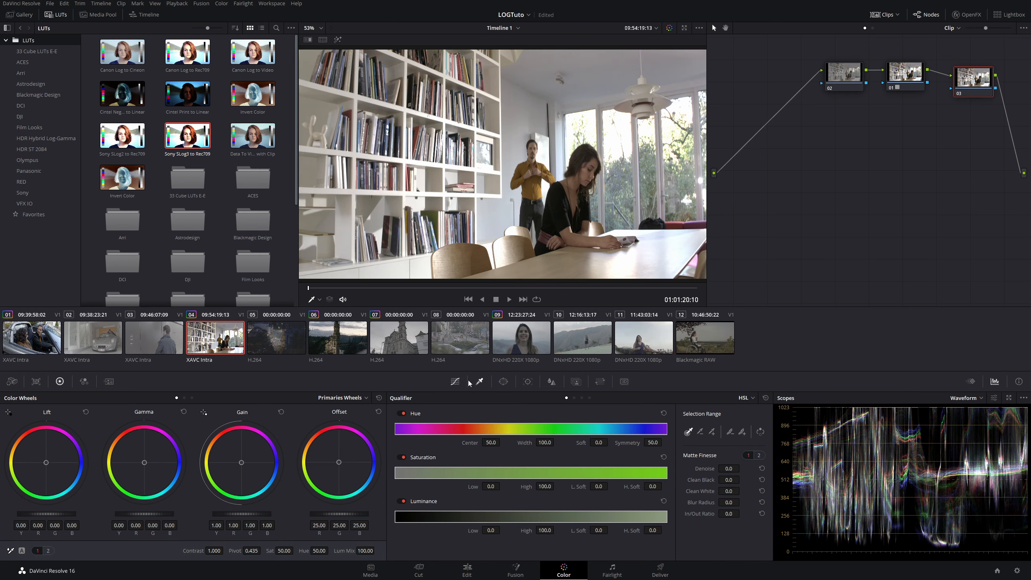
click(538, 183)
key(shift+h)
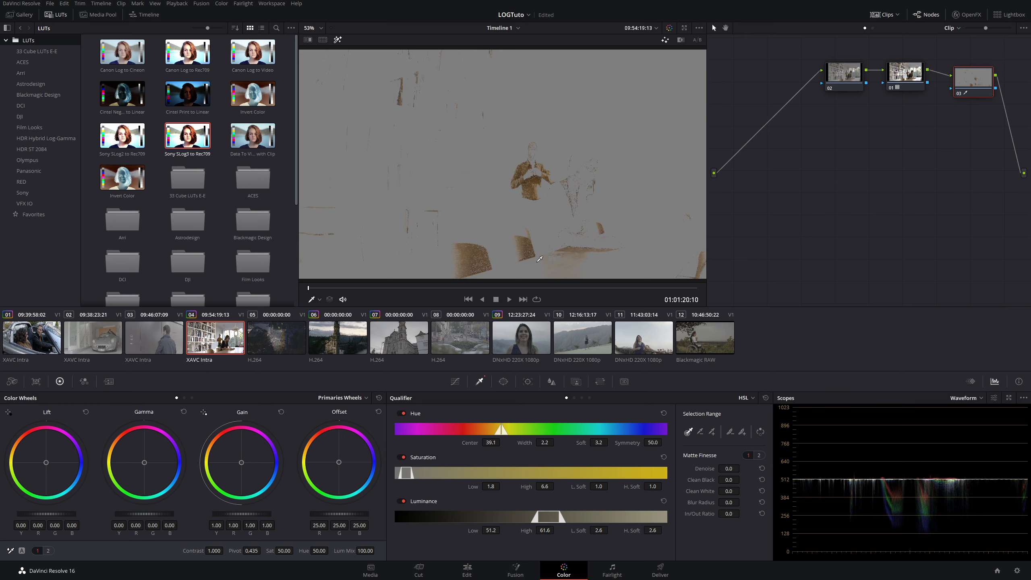
drag(544, 442, 560, 442)
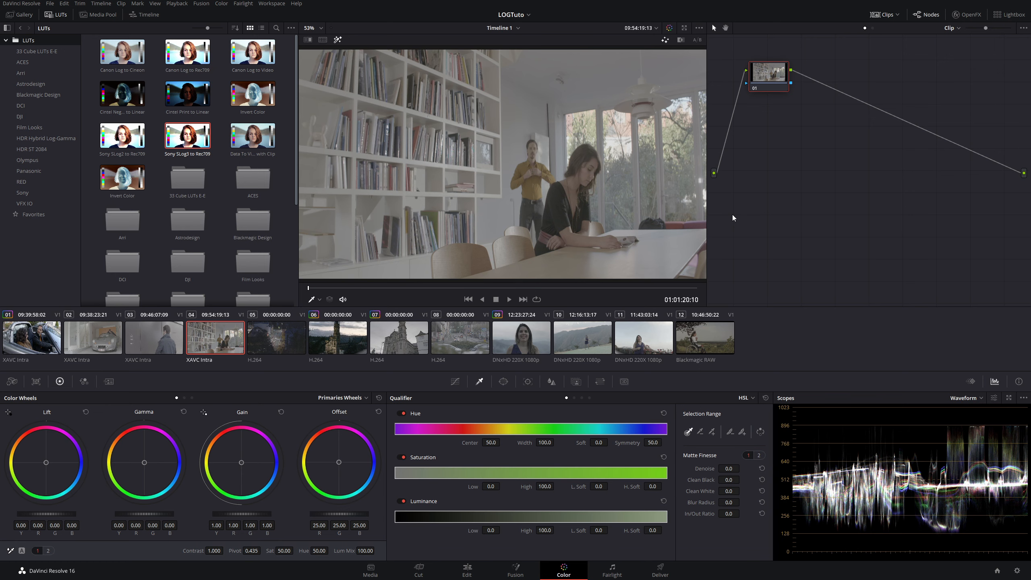
Go to clip 01 and add a serial node after its existing primary correction node.
click(155, 338)
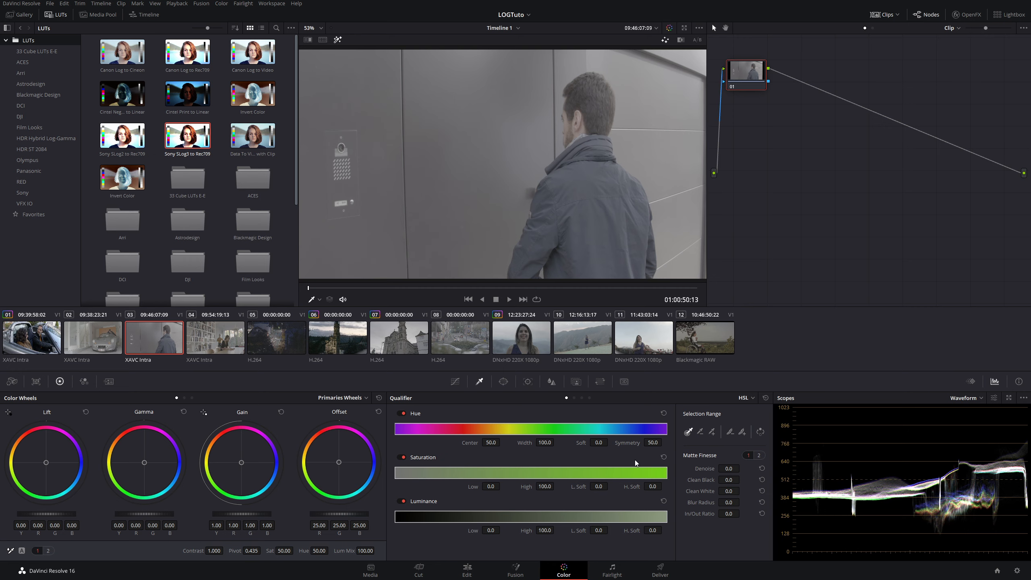
key(Home)
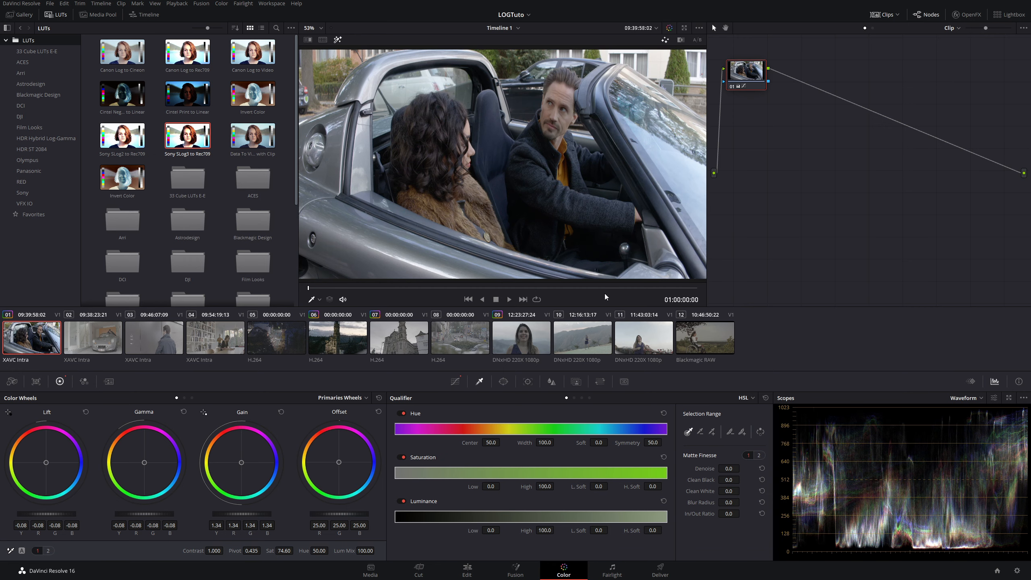
key(alt+s)
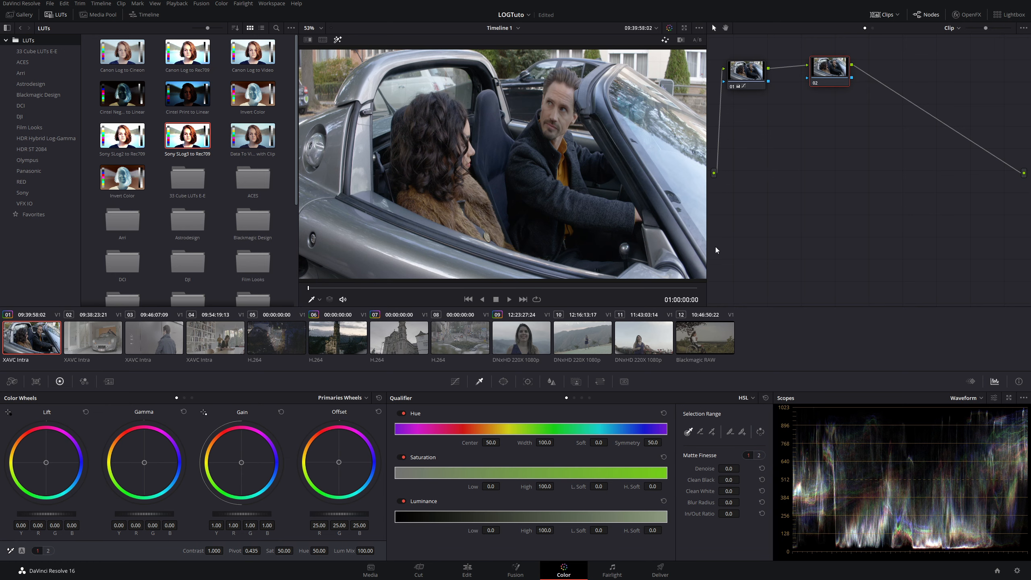
In clip 01's second node, qualify the man's mustard top with the selection highlighted, and adjust the qualifier's hue width.
click(566, 167)
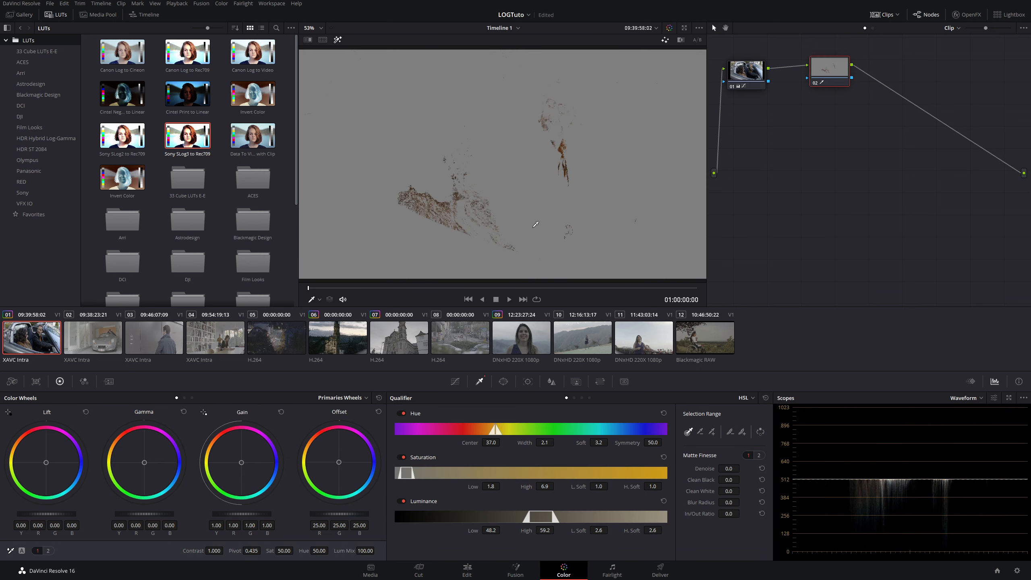
drag(547, 443, 556, 441)
drag(552, 442, 556, 442)
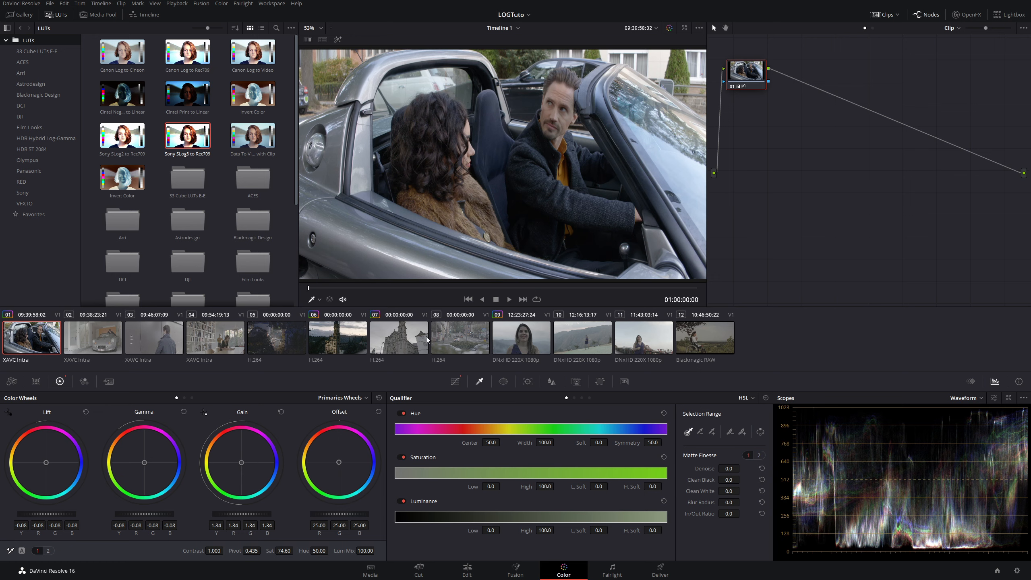
Reset the grades of all clips in the timeline and return to clip 01.
click(280, 345)
key(ctrl+a)
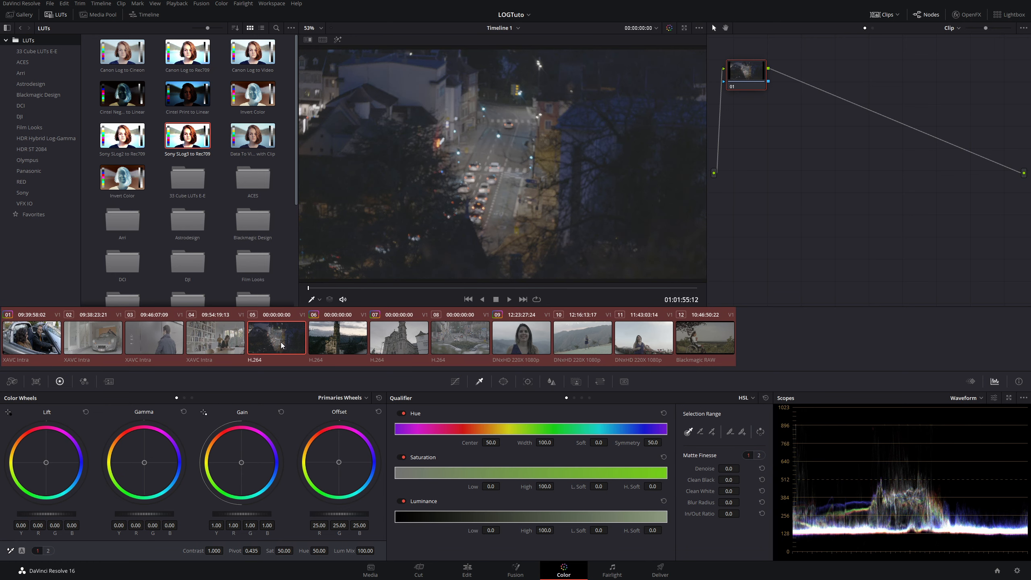
key(ctrl+Home)
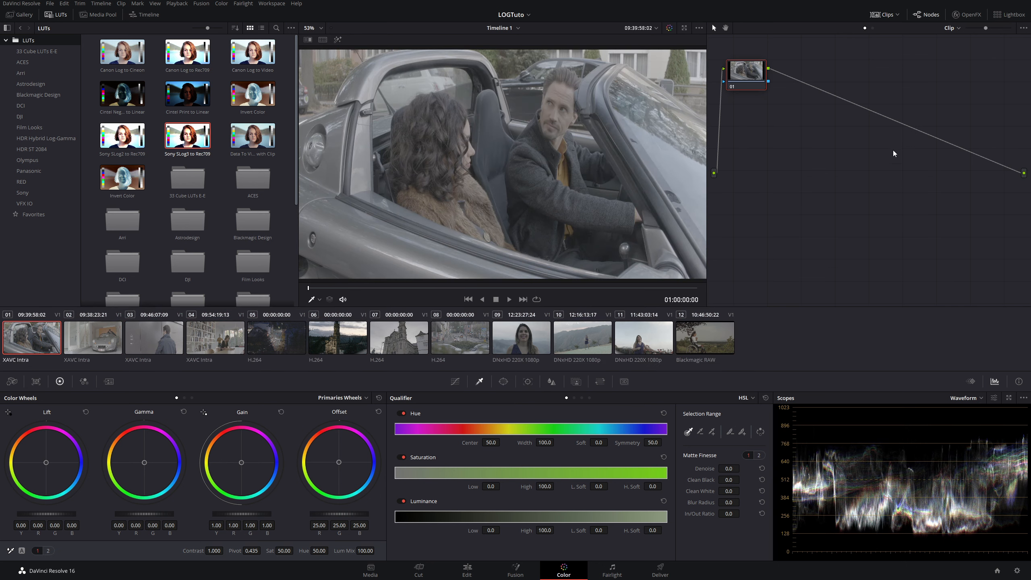
Add a serial node to the timeline-level node graph and apply the Sony SLog3 to Rec709 LUT to it.
click(949, 28)
click(960, 48)
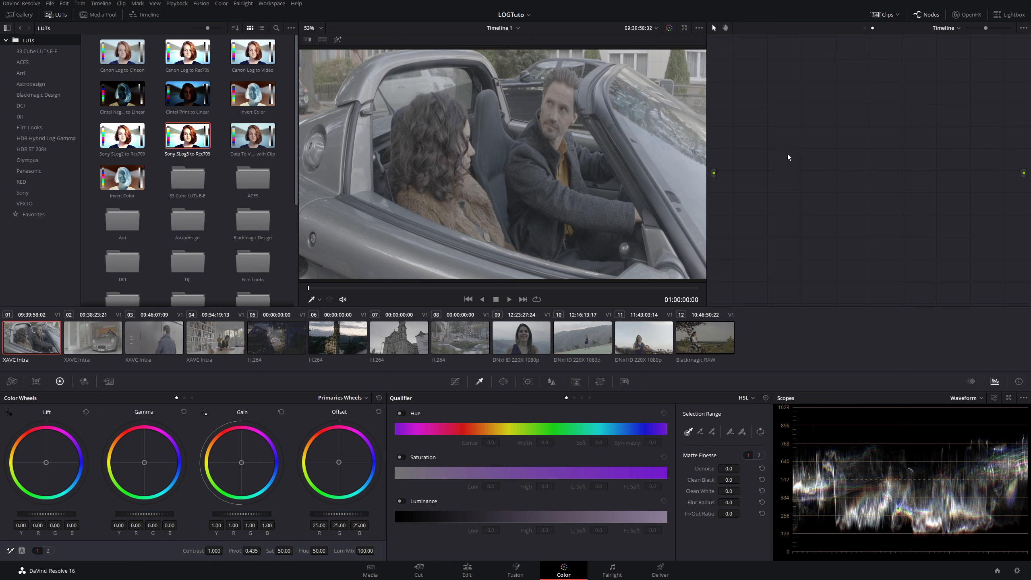
key(alt+s)
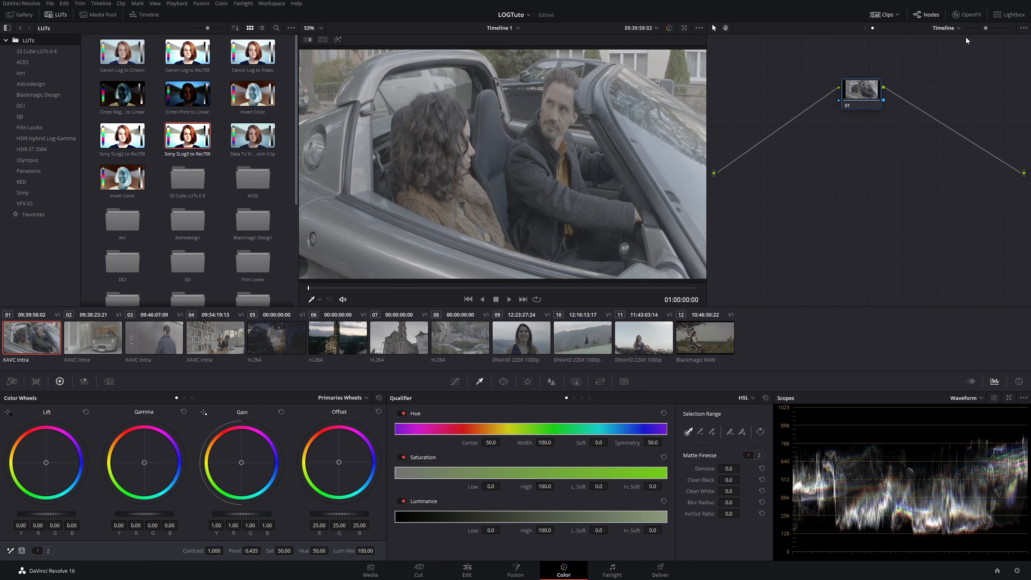
click(863, 29)
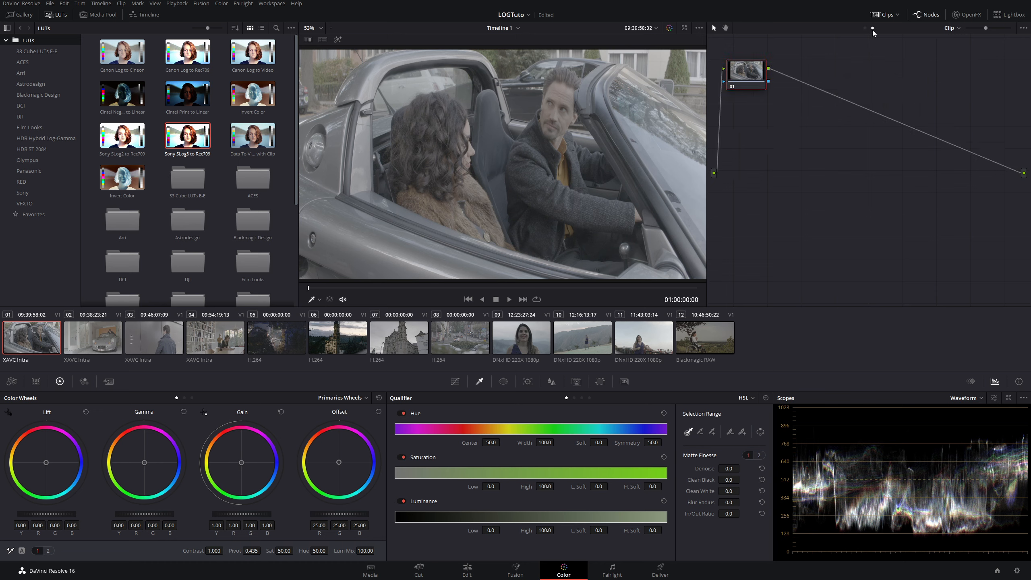
click(872, 30)
drag(856, 88, 846, 85)
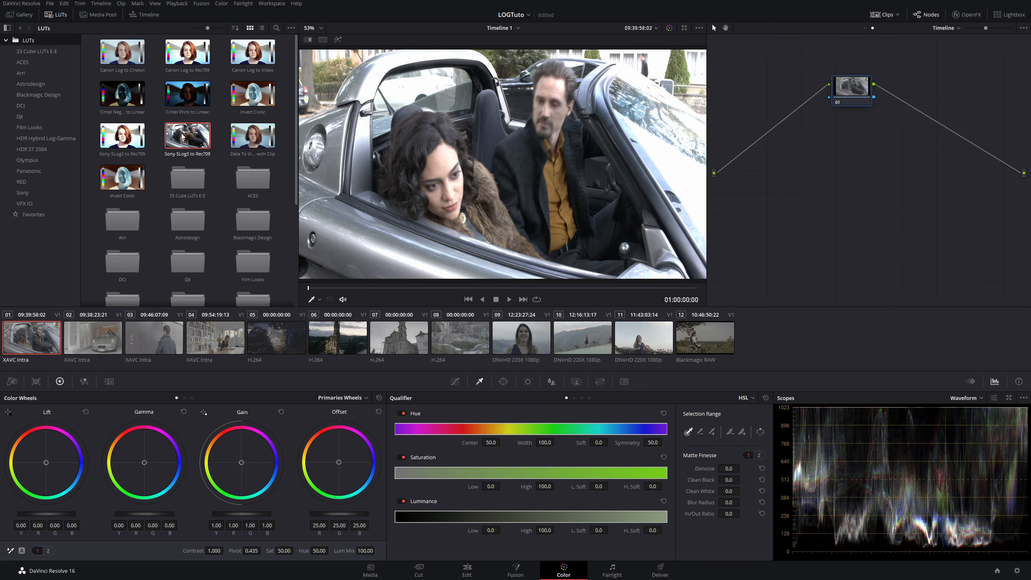
drag(187, 135, 851, 88)
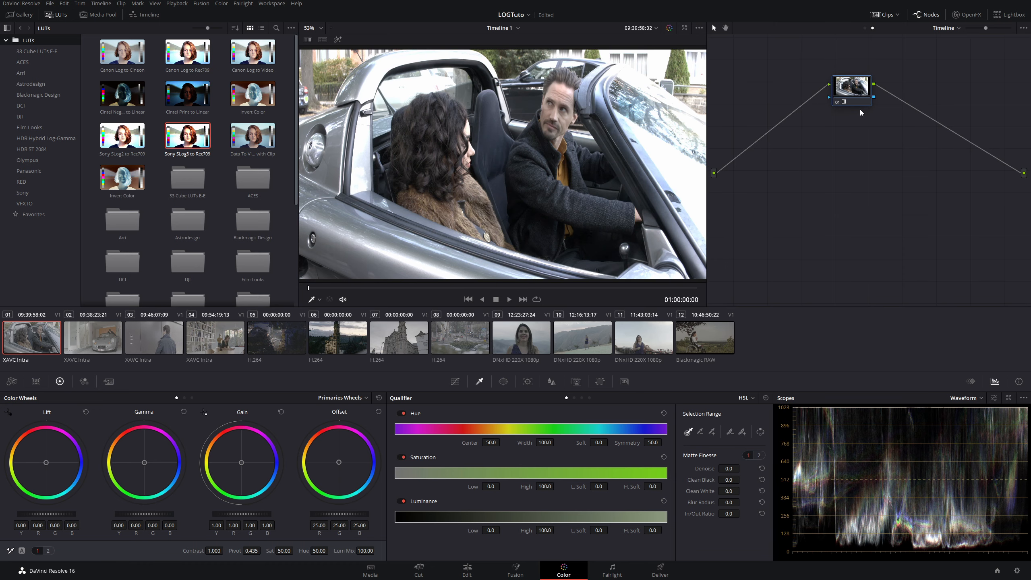
Return to the clip-level node graph and examine how the timeline LUT affects clips 02 to 04.
click(865, 28)
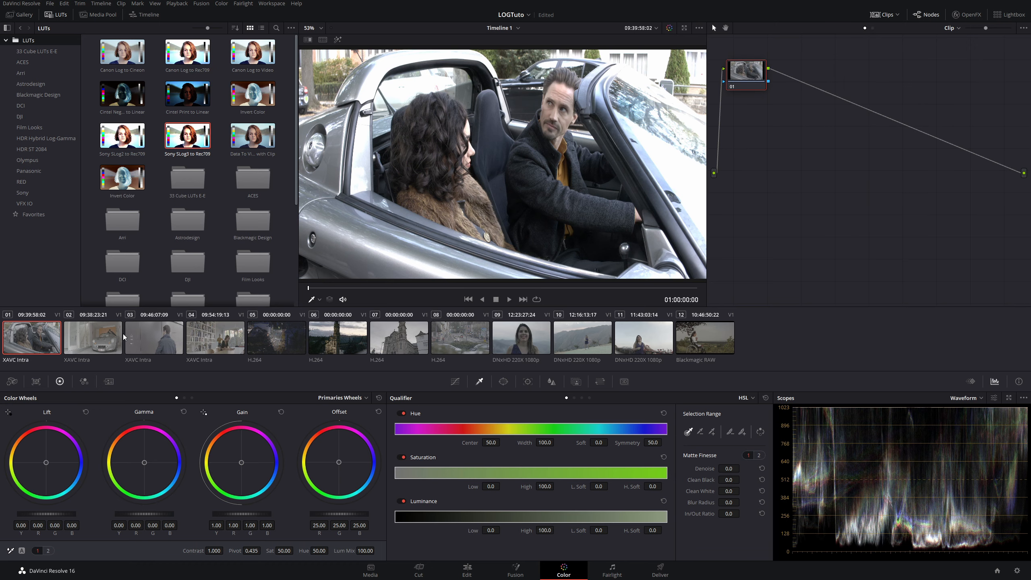
click(99, 345)
click(153, 339)
click(206, 336)
click(164, 339)
click(97, 343)
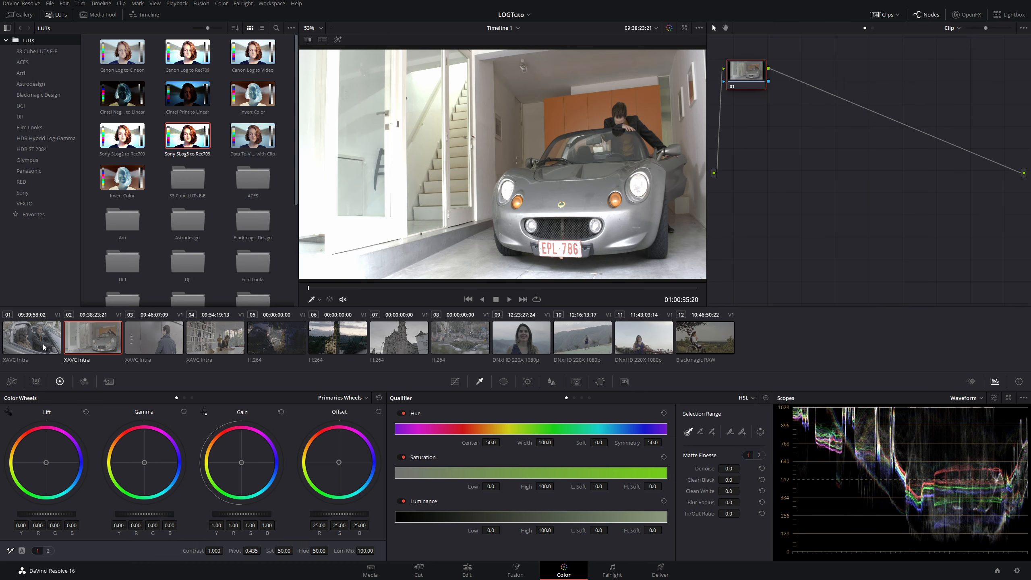
click(167, 334)
click(215, 334)
Examine how the timeline LUT affects the H.264 clips 05, 06 and 07, comparing them with one another.
click(287, 333)
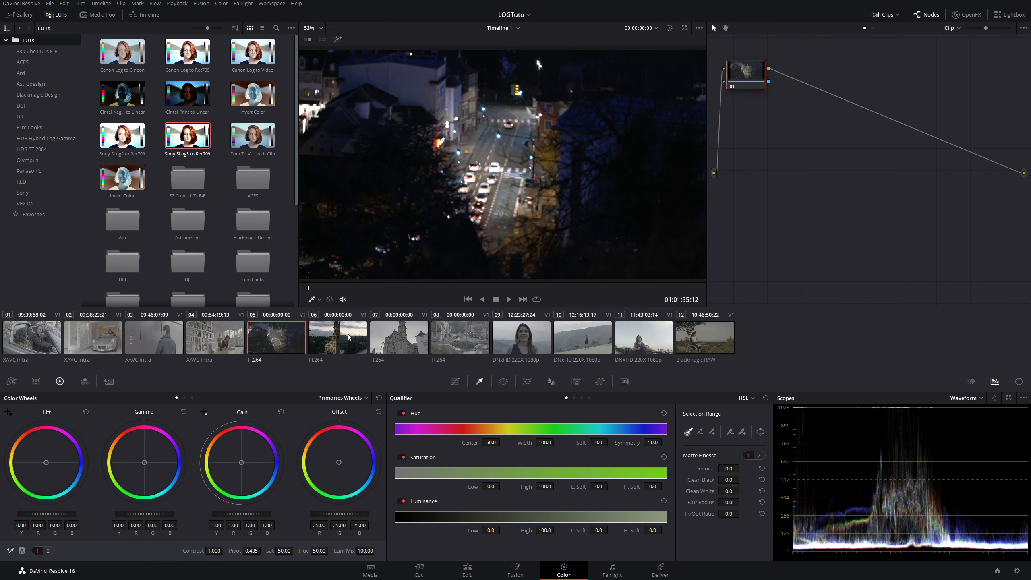
click(348, 333)
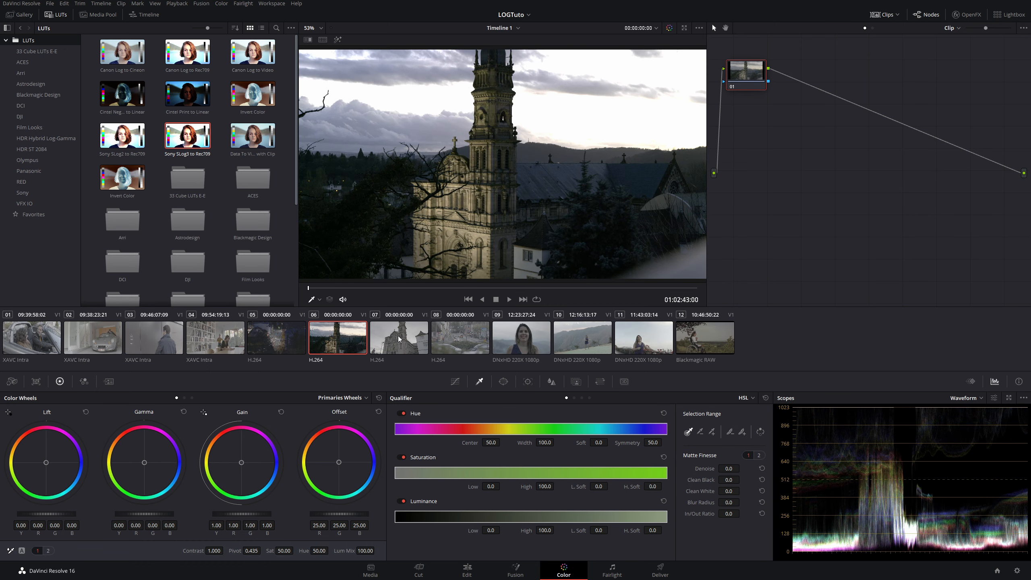
click(399, 335)
click(346, 339)
click(404, 333)
click(331, 343)
click(290, 343)
click(320, 345)
click(412, 339)
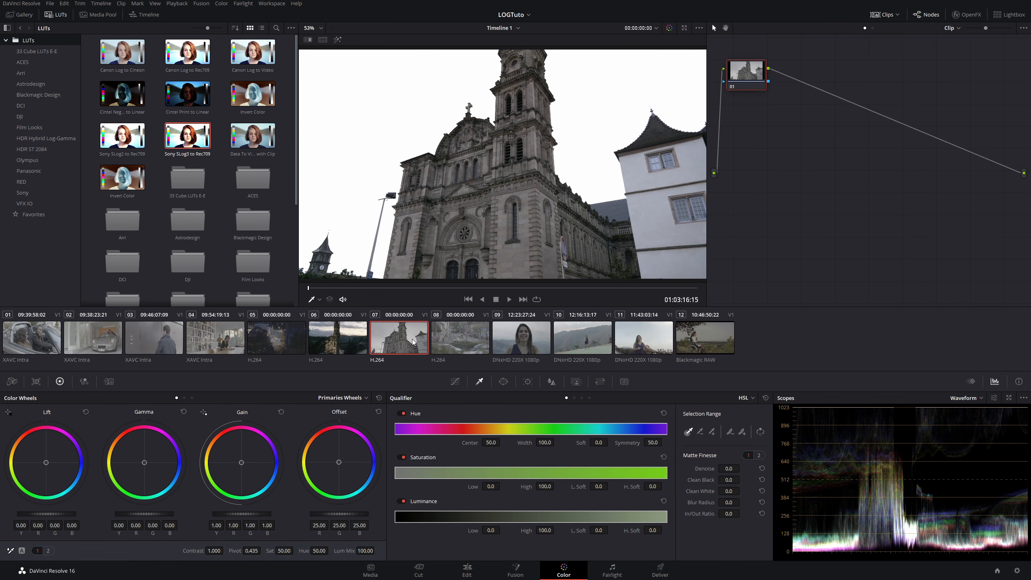
Examine the timeline LUT on clips 08 and 09, and reposition clip 09's node in its graph.
click(470, 332)
click(523, 337)
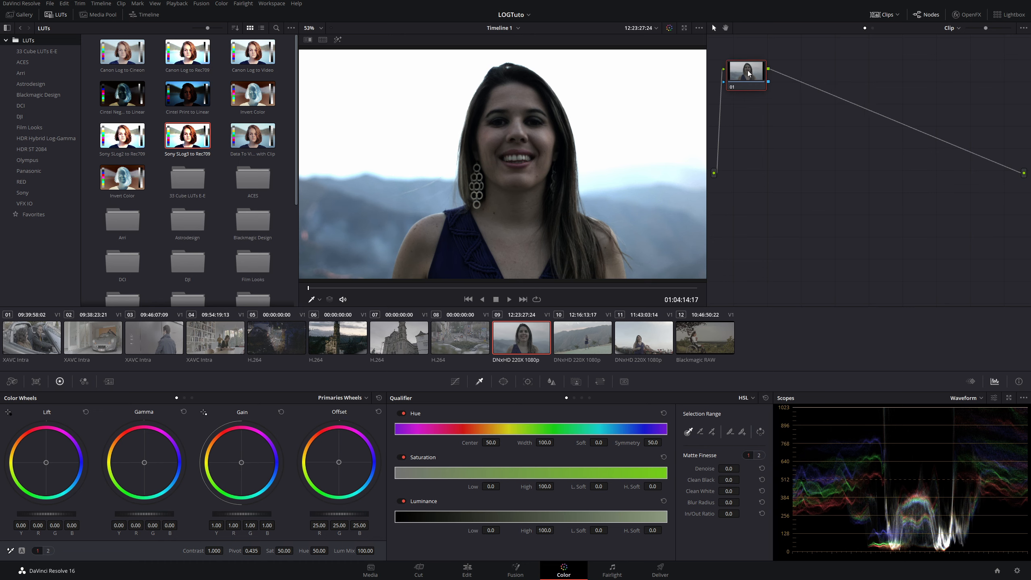
drag(747, 70, 811, 76)
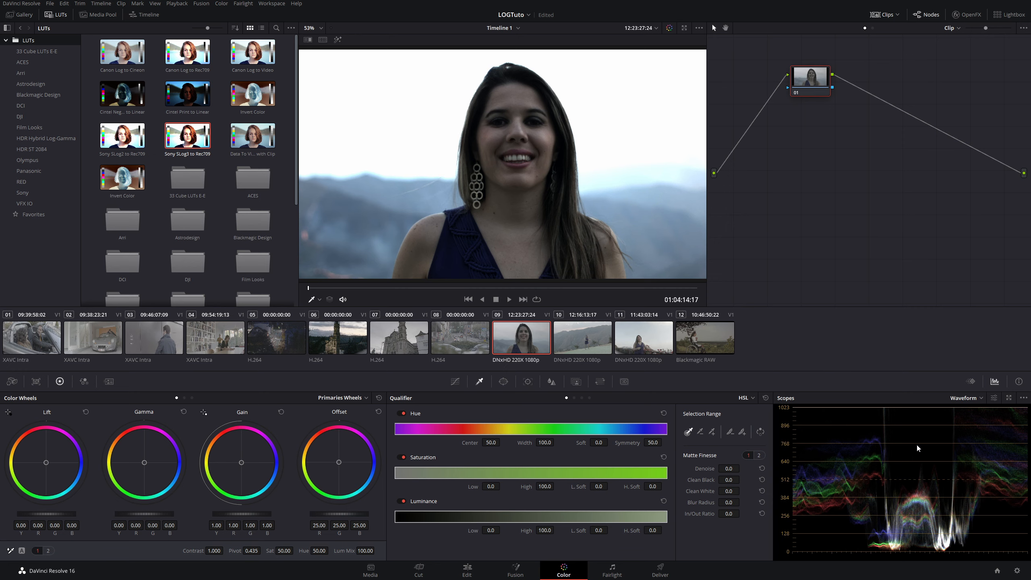
Examine the lookup table settings and the 3D Output Lookup Table choices in the project's Color Management settings, and leave without saving.
click(1017, 570)
click(357, 103)
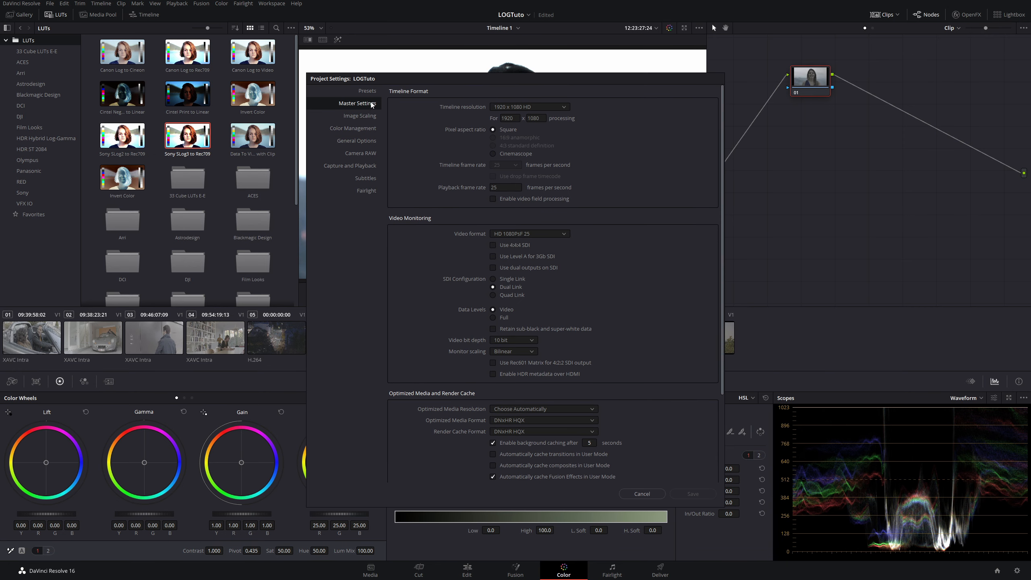
click(357, 128)
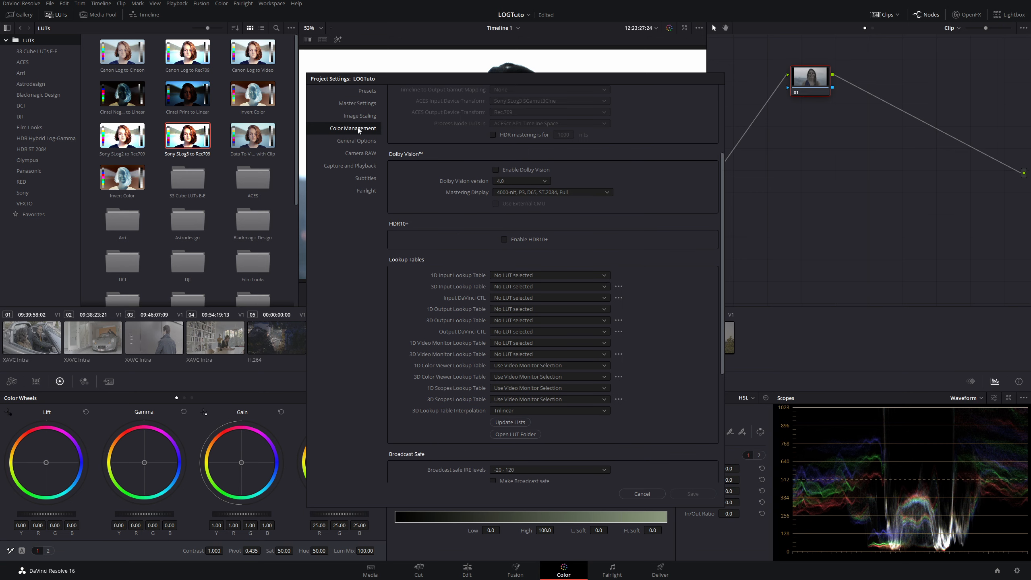
scroll(404, 224, down, 6)
scroll(402, 229, up, 5)
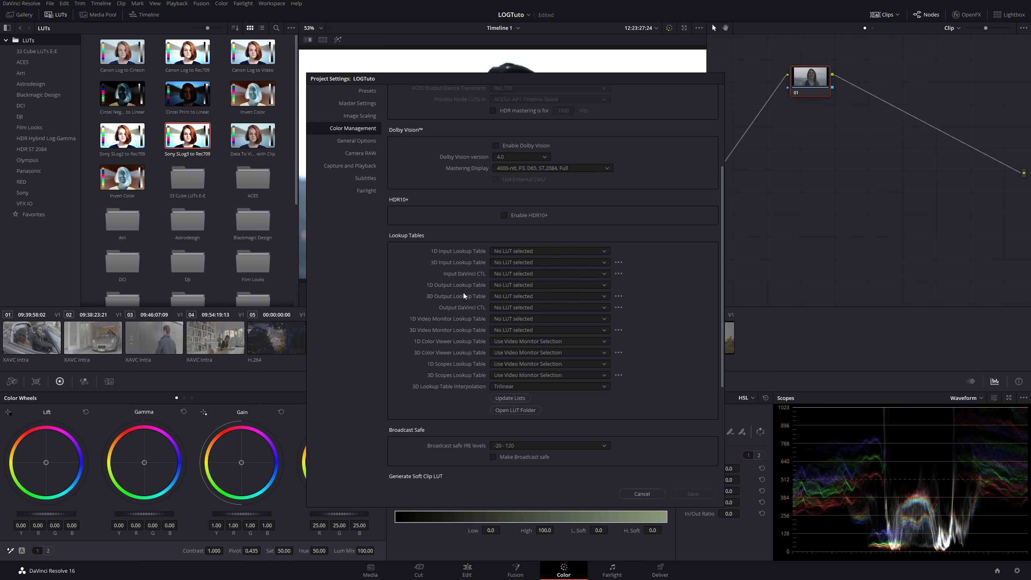
click(526, 295)
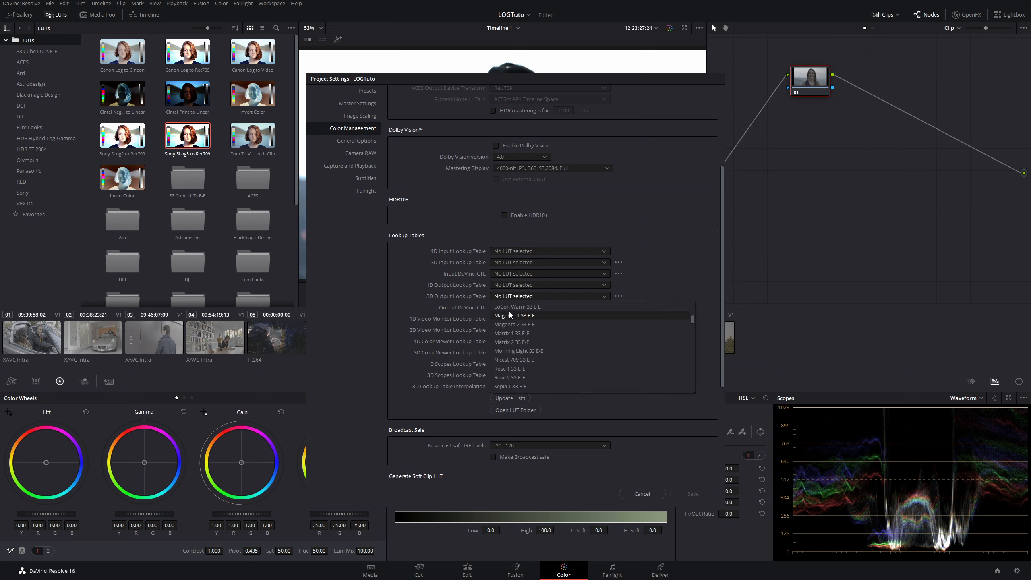
scroll(509, 313, down, 10)
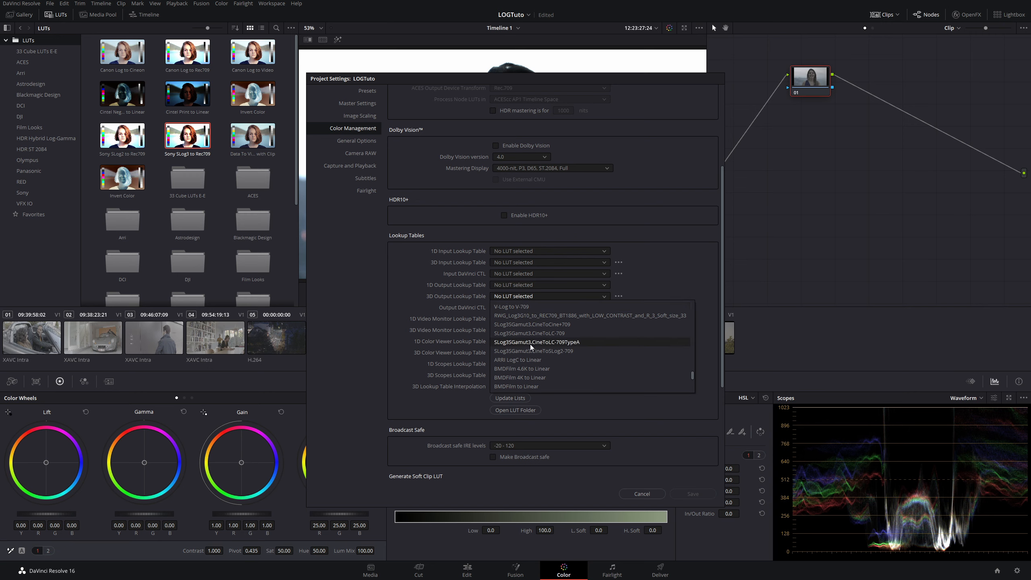
click(410, 258)
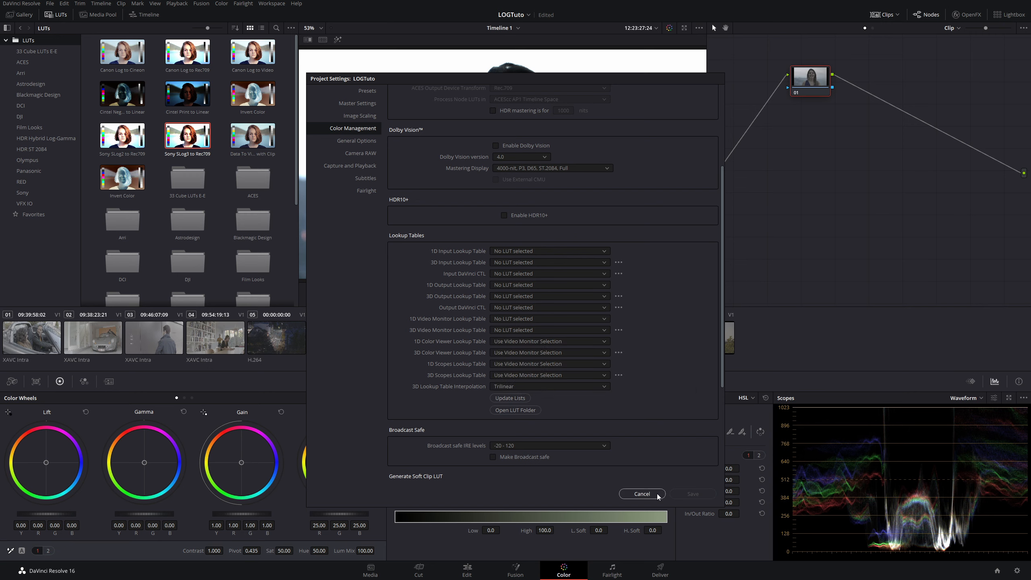
click(641, 493)
Delete the LUT node from the timeline-level node graph and view clips 02 and 09 without it.
click(872, 28)
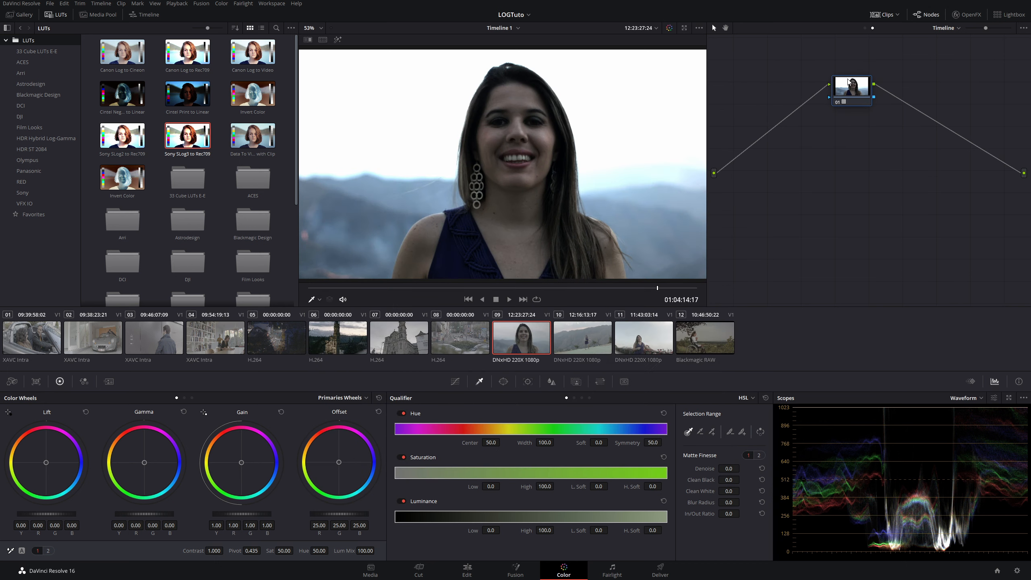
key(Delete)
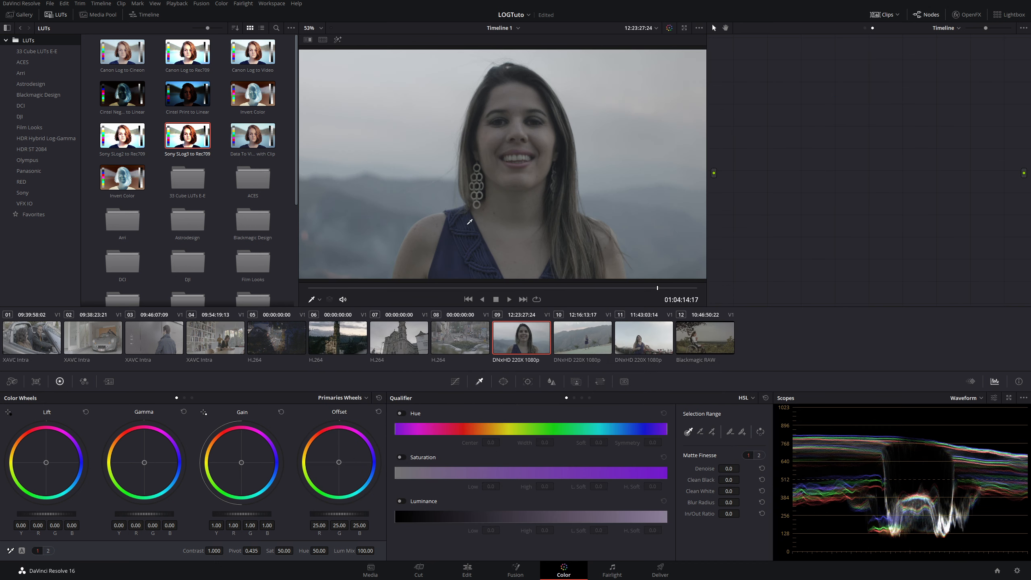
click(95, 332)
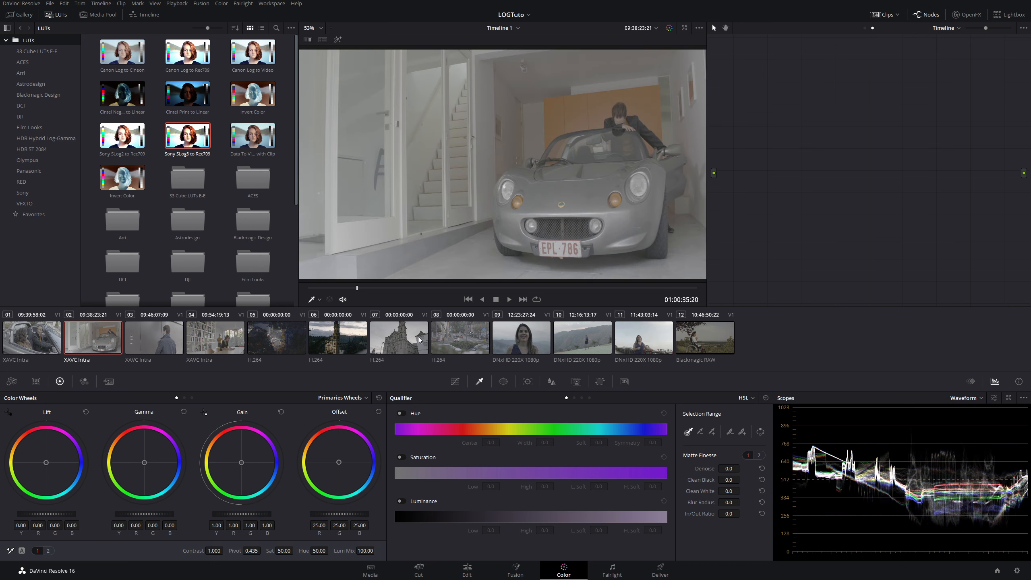
click(507, 339)
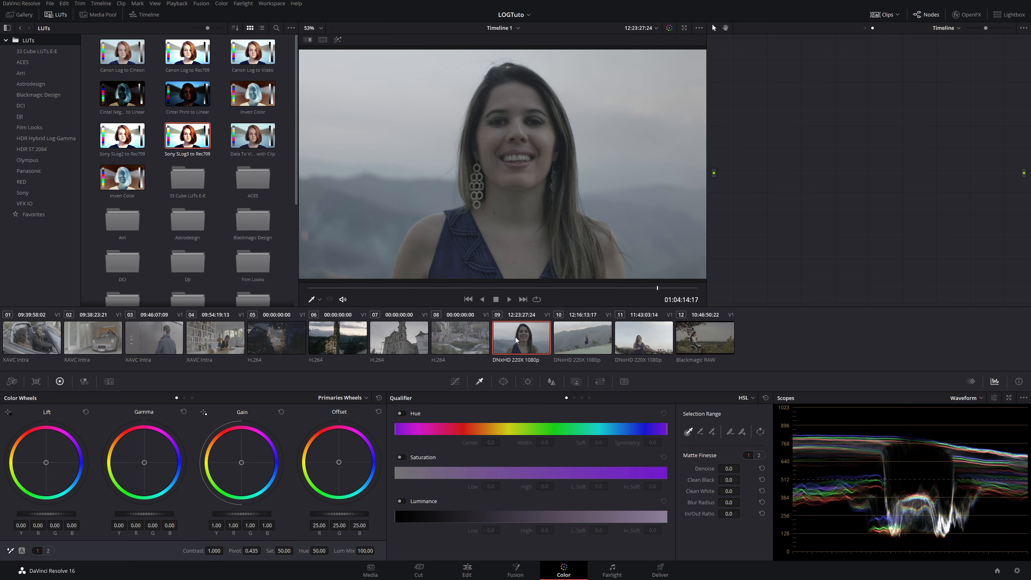
Look through the 3D LUT categories that can be assigned to clip 09 without applying one.
right_click(515, 339)
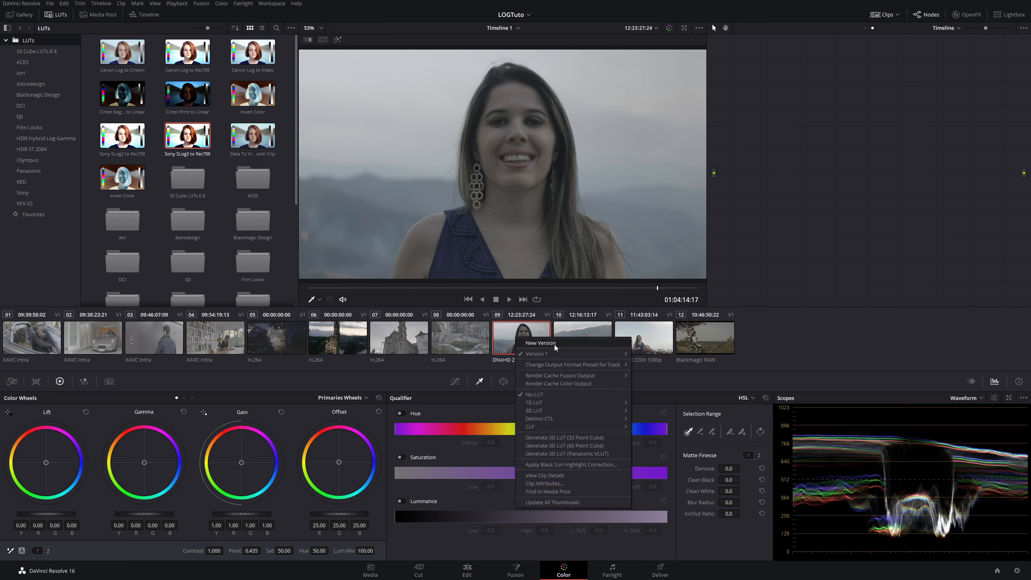
mouse_move(558, 410)
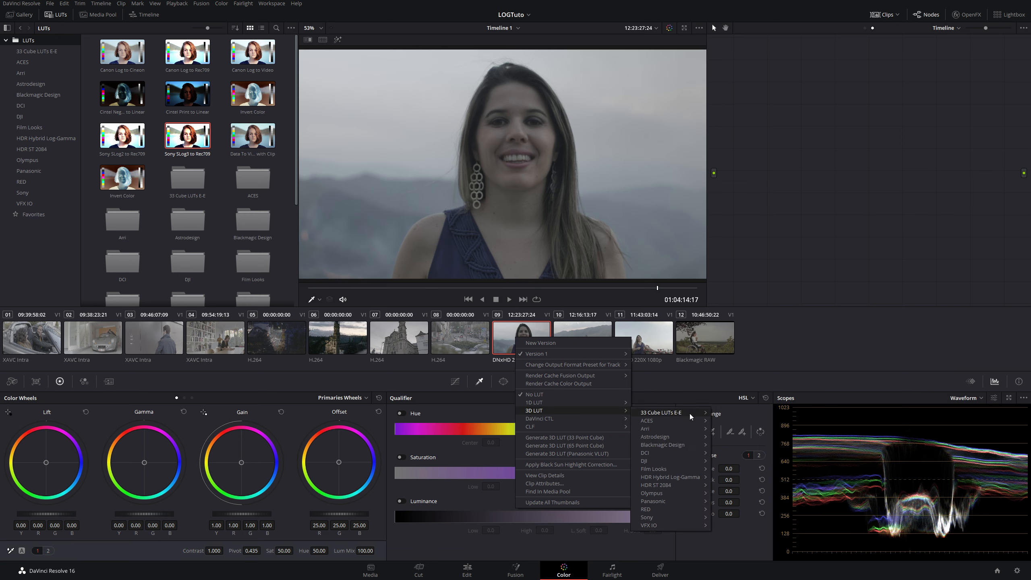
mouse_move(667, 488)
click(773, 221)
Apply the 1D LUT Sony SLog3 to Rec709 to clips 01 through 04 together.
click(37, 350)
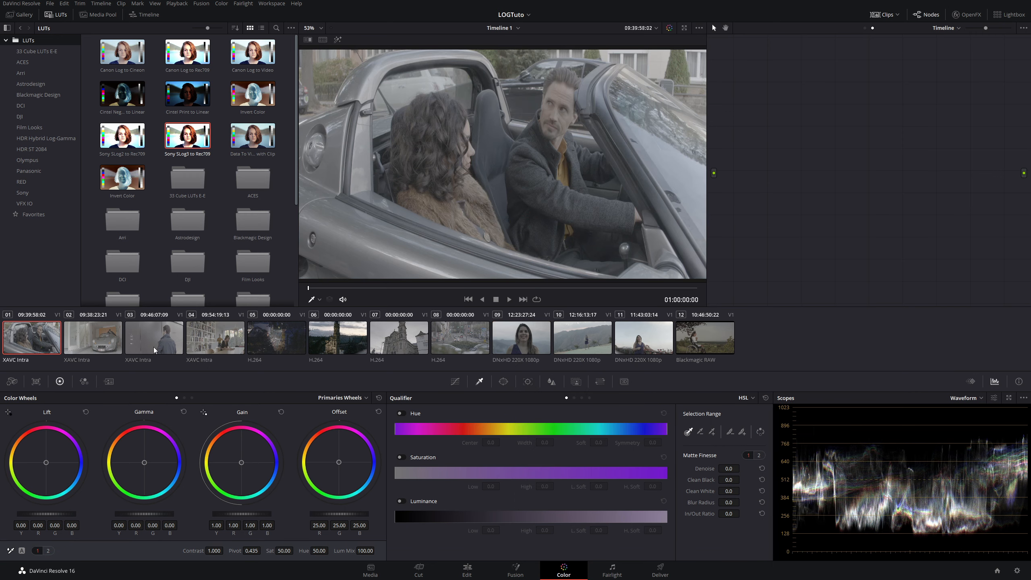
shift+click(202, 343)
right_click(167, 342)
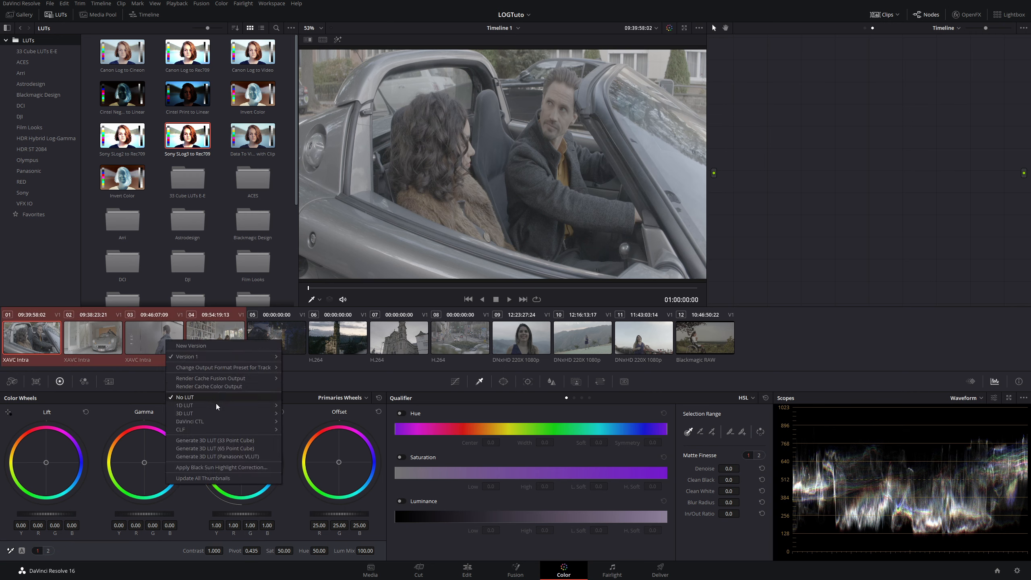
mouse_move(215, 404)
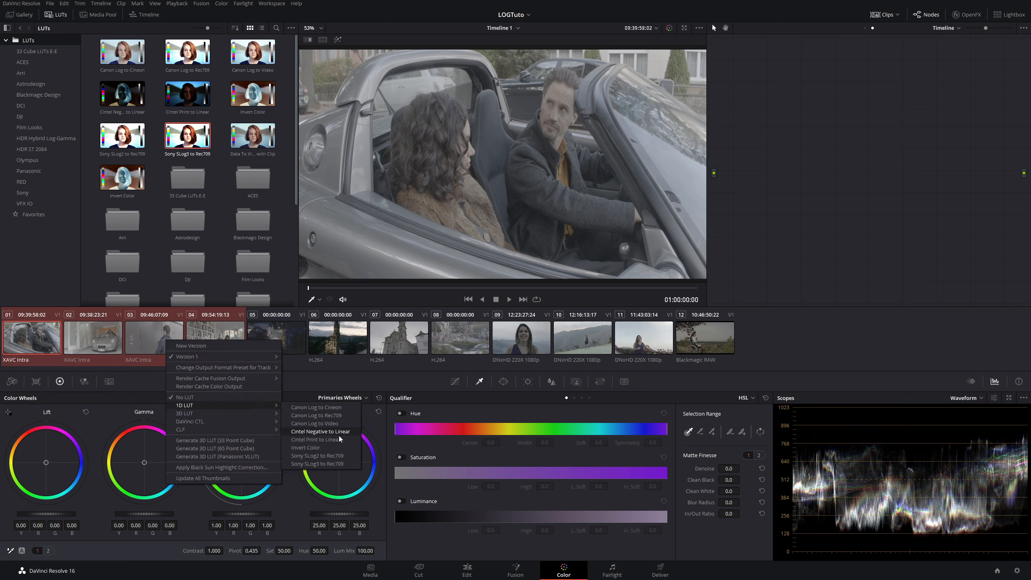
click(336, 464)
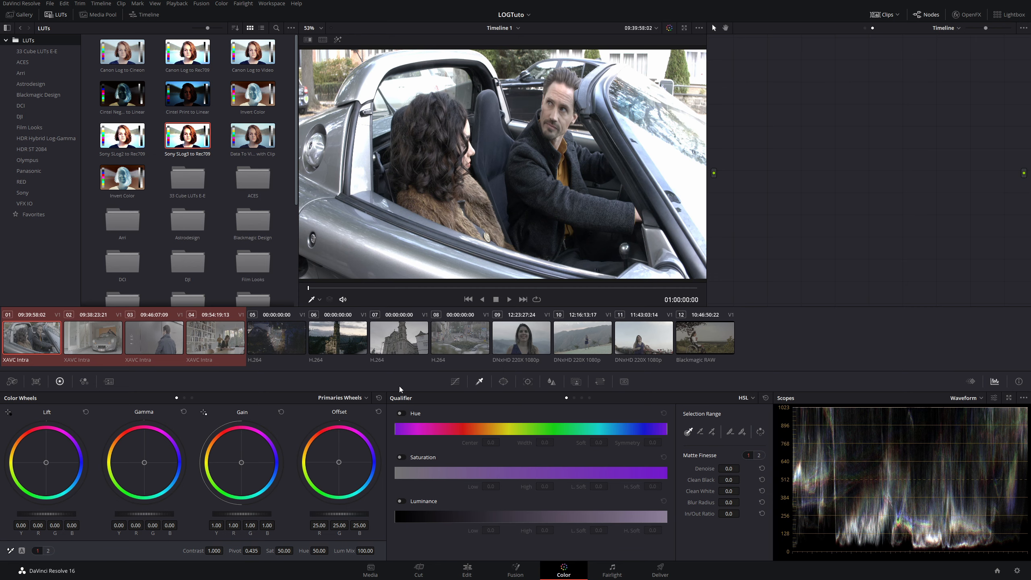
Apply the Blackmagic Design 3D LUT Blackmagic Cinema Camera Film to Rec709 v2 to clips 09 through 11 together.
click(512, 342)
shift+click(654, 336)
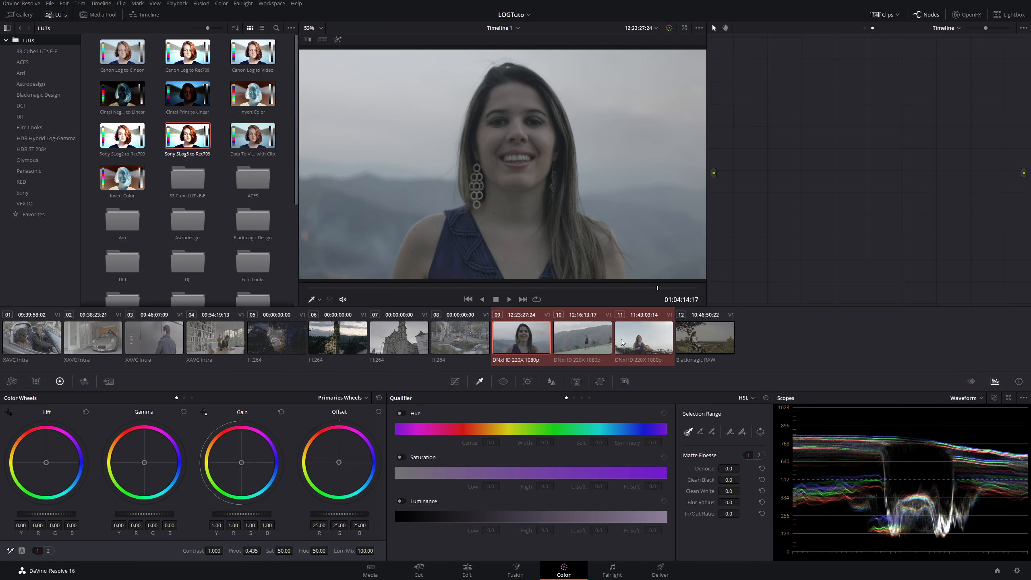
right_click(596, 336)
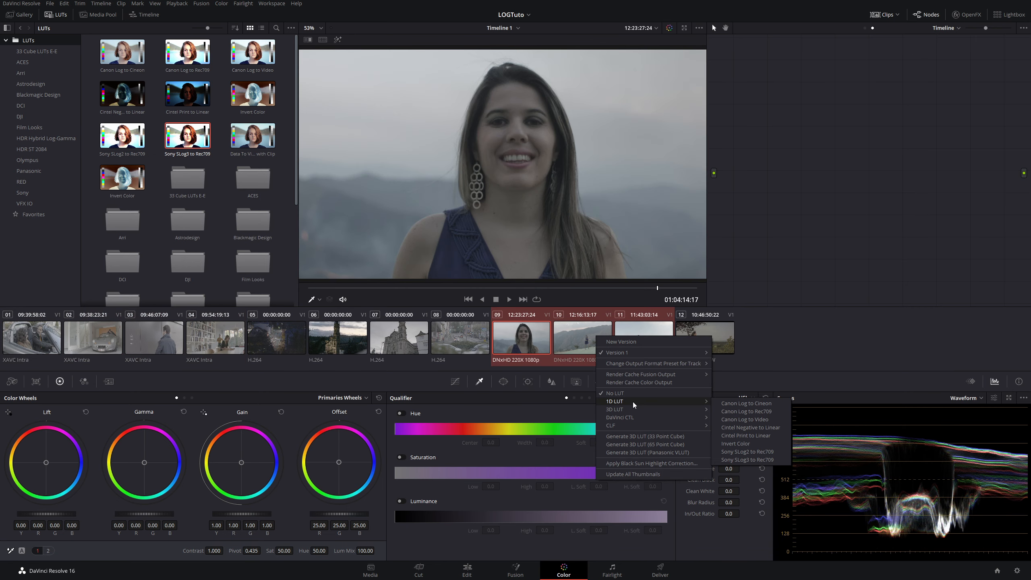
mouse_move(640, 408)
mouse_move(765, 444)
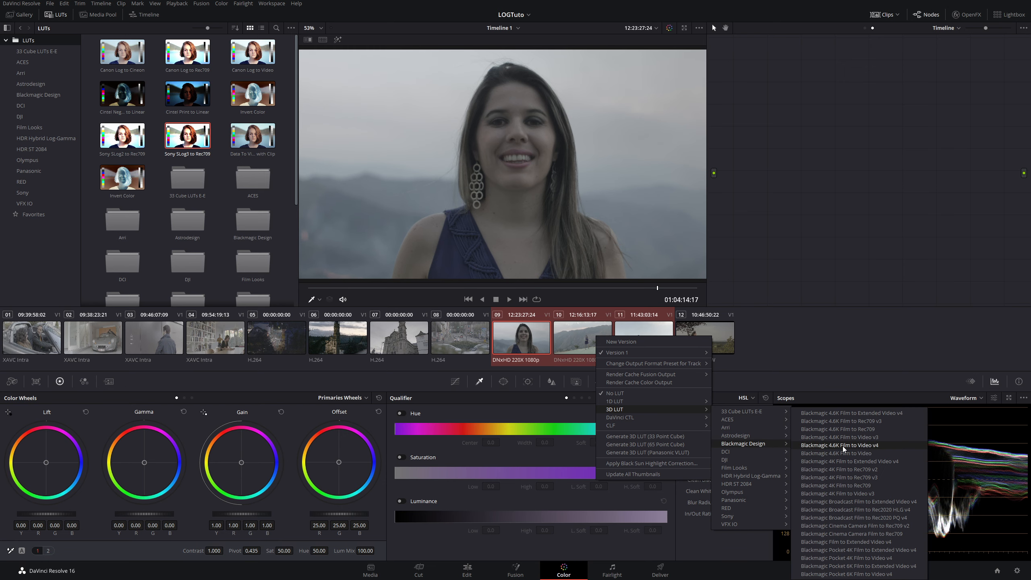
click(889, 526)
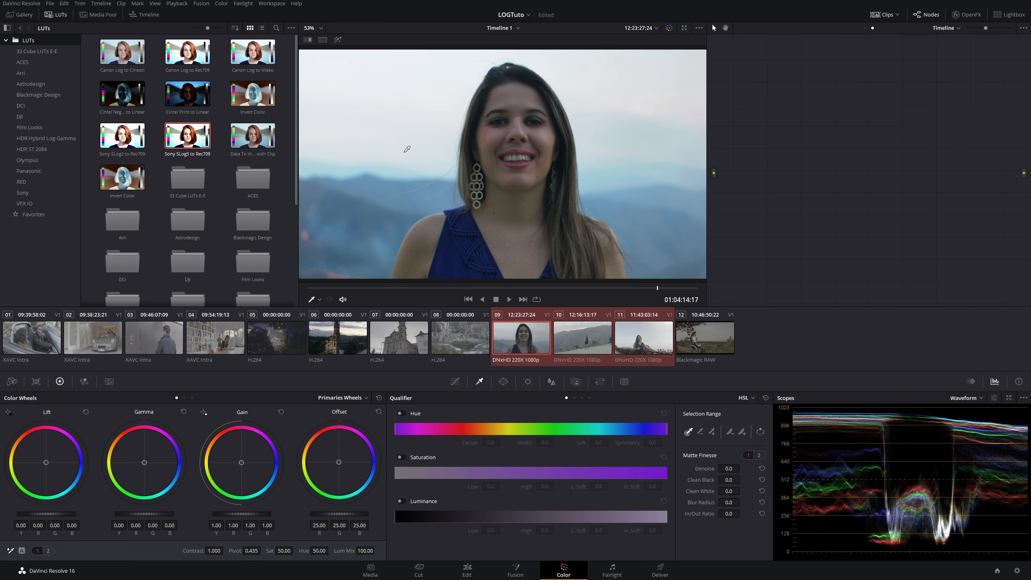
View clips 09, 10 and 11 in turn to compare how the shared LUT looks on each shot.
click(573, 339)
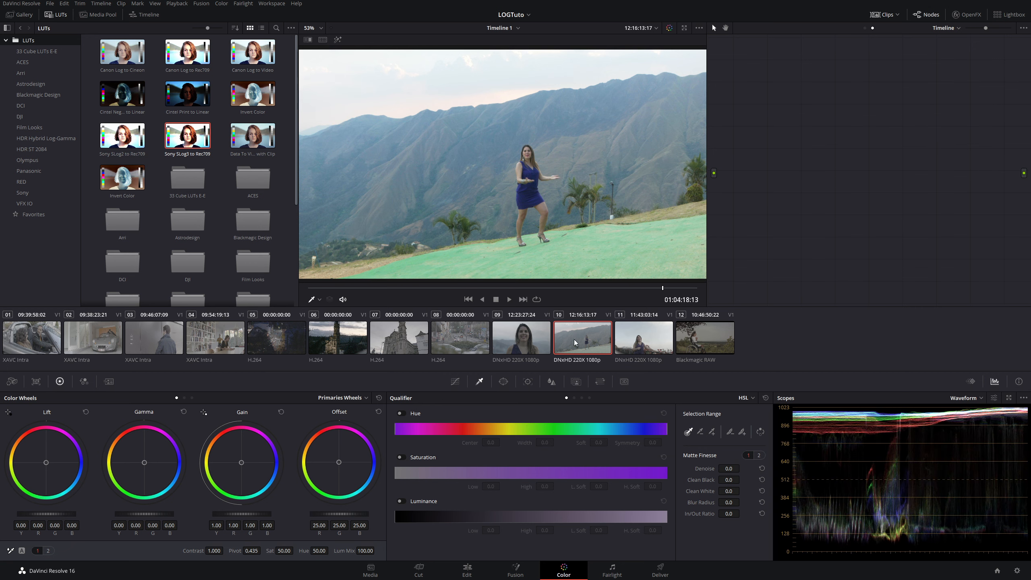
click(532, 342)
click(568, 335)
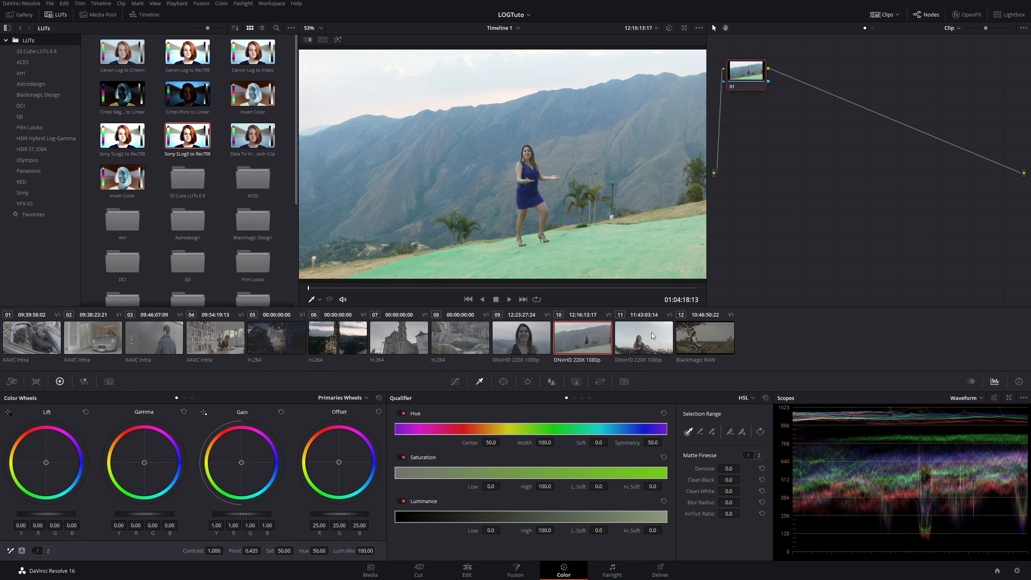
click(651, 332)
click(581, 336)
click(522, 334)
click(567, 335)
click(655, 333)
click(592, 335)
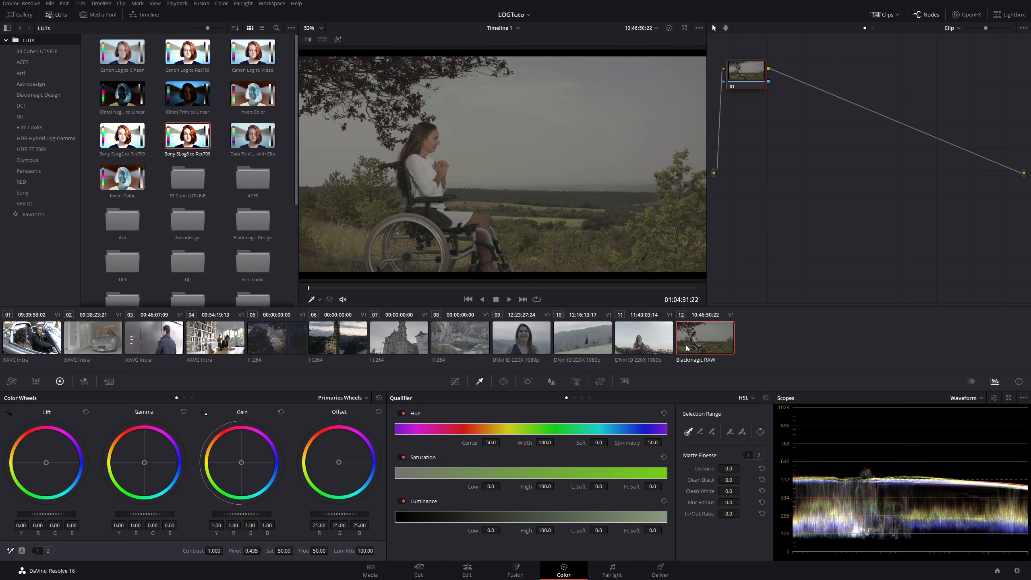
Set the Camera Raw color space and gamma of clip 12 to Rec.709 and check the look further along the shot.
drag(408, 286, 503, 292)
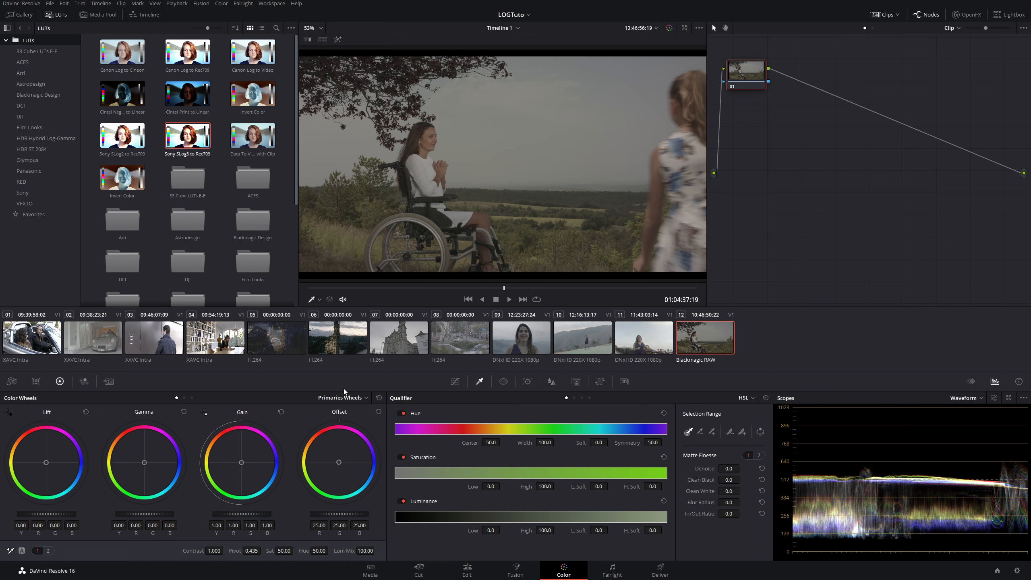
click(12, 382)
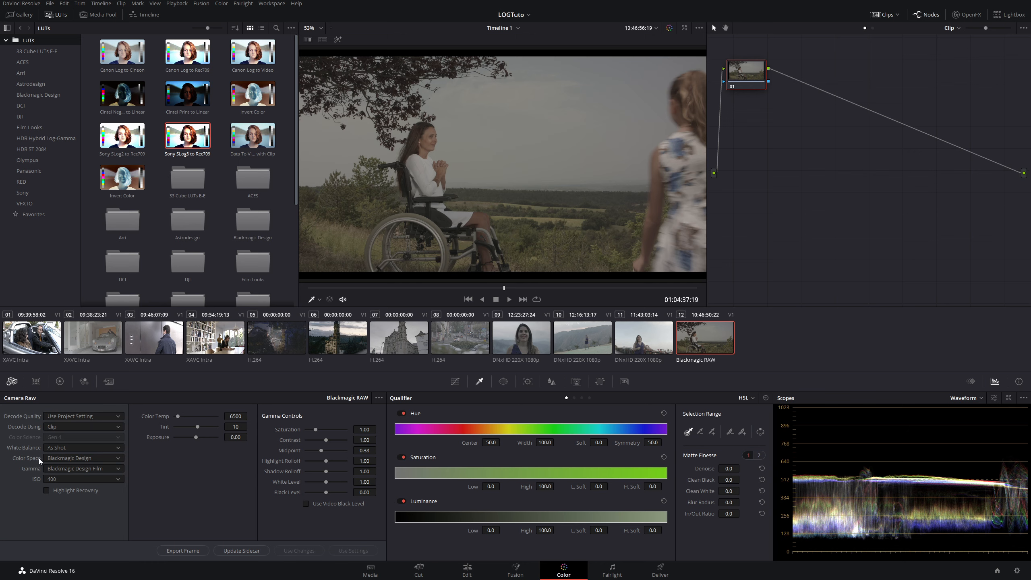
click(73, 459)
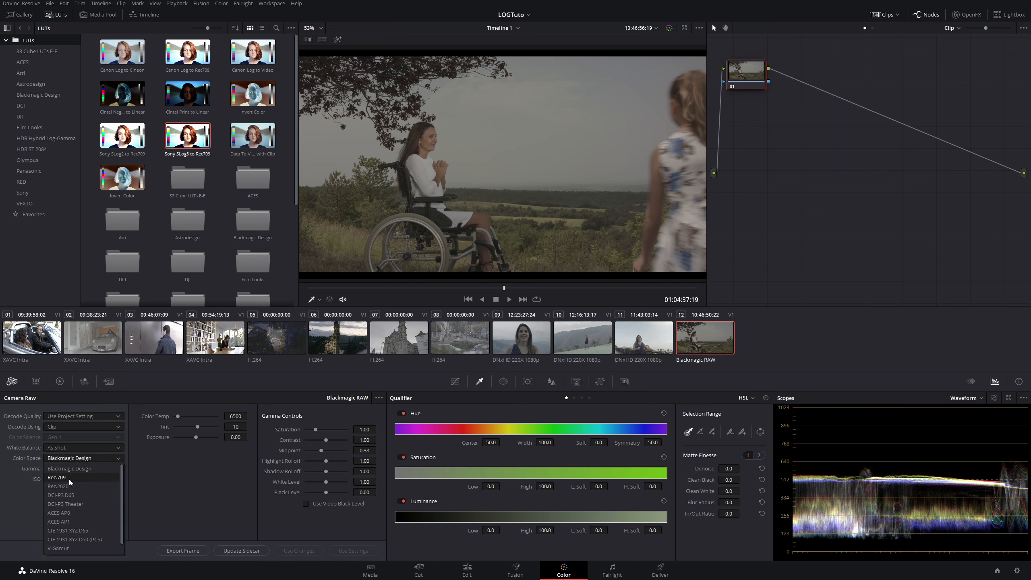
scroll(70, 481, down, 1)
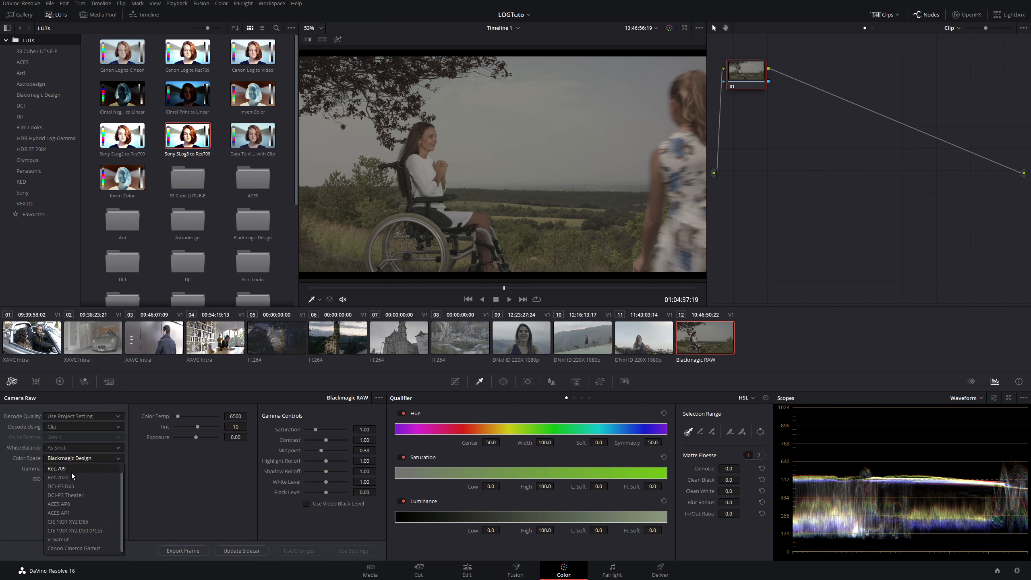
click(71, 471)
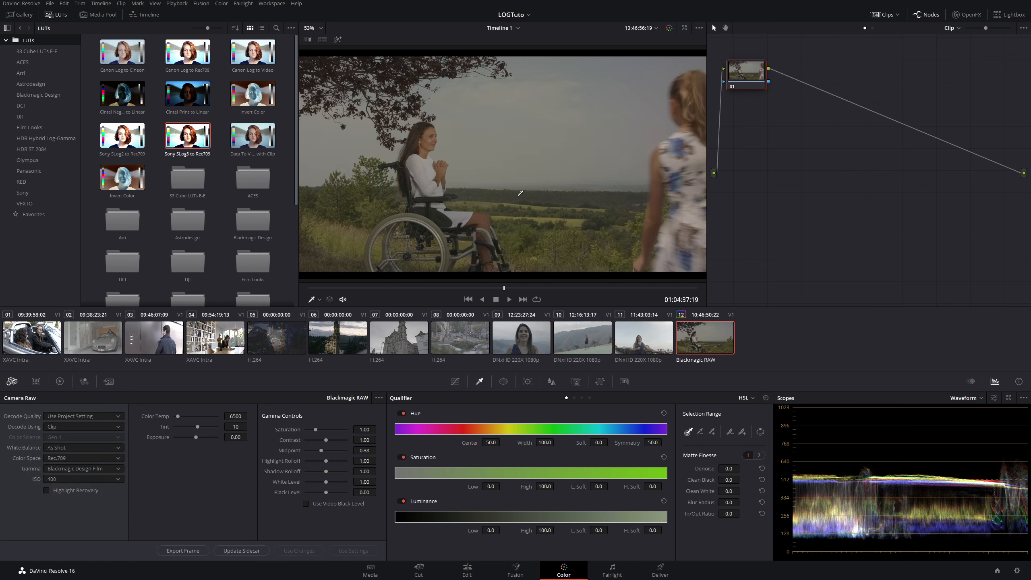
click(83, 471)
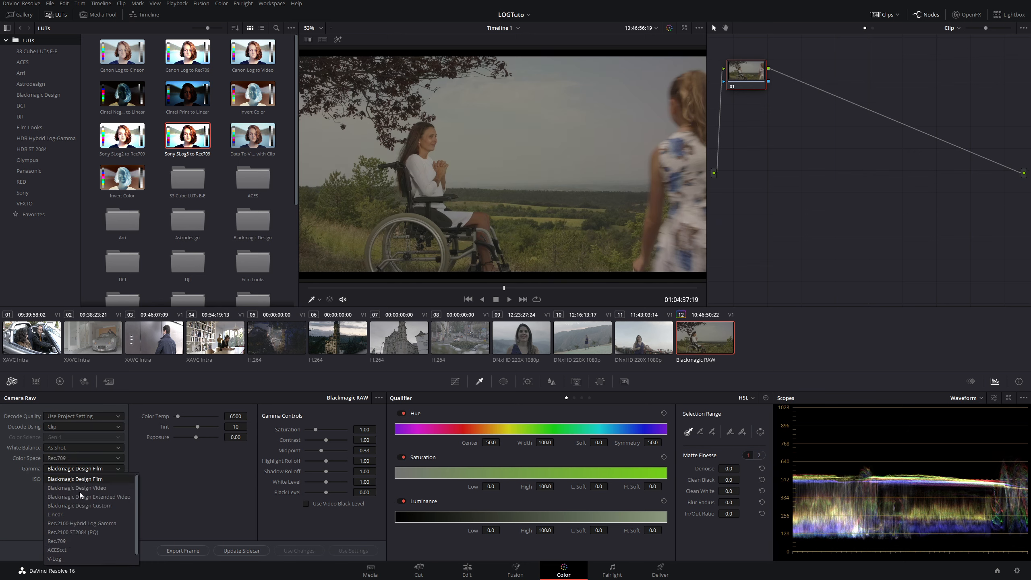
click(72, 540)
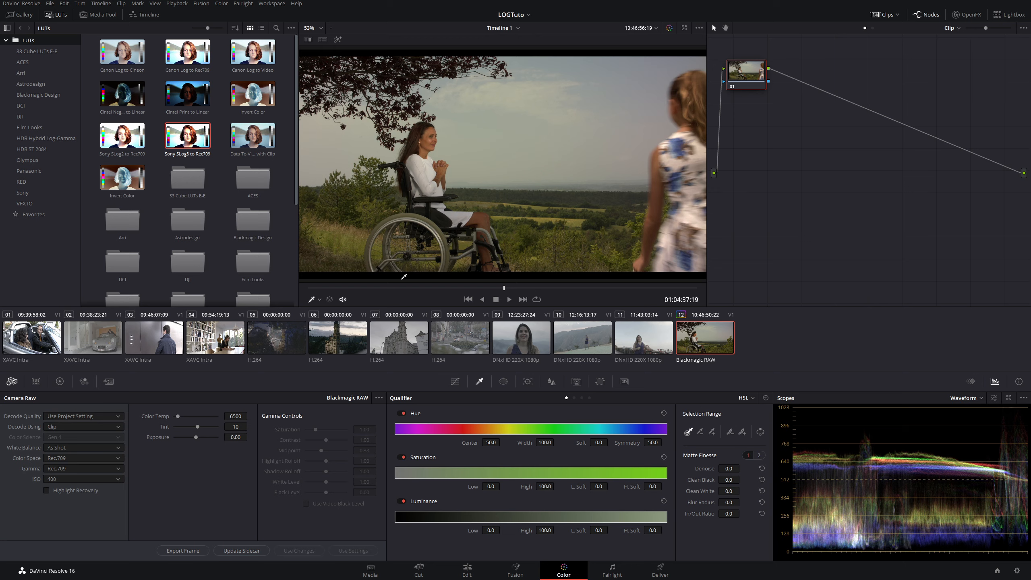
drag(486, 288, 532, 288)
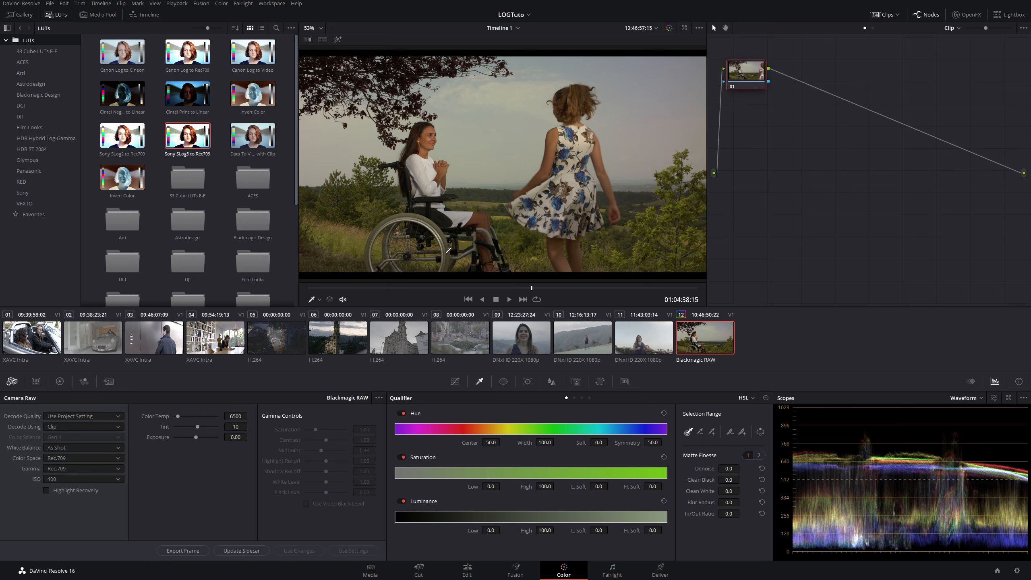
Set clip 12's Camera Raw color space to V-Gamut and its gamma to V-Log.
click(105, 460)
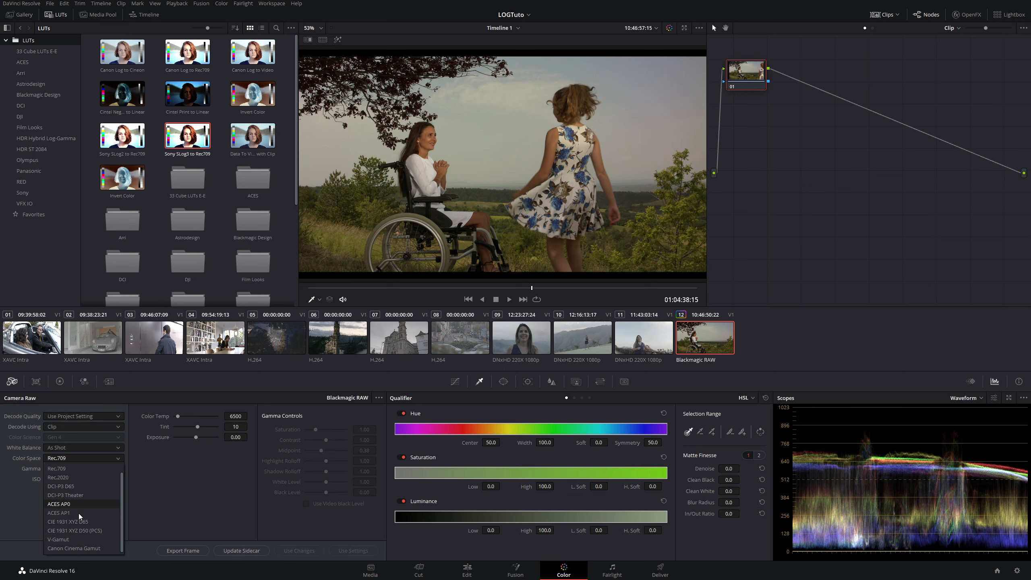
click(69, 540)
click(93, 468)
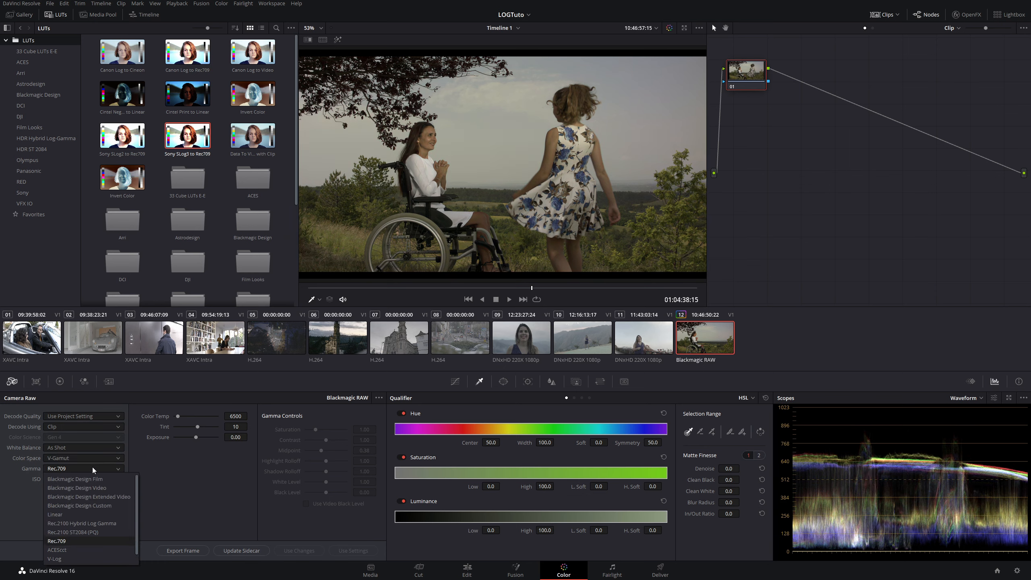
click(61, 551)
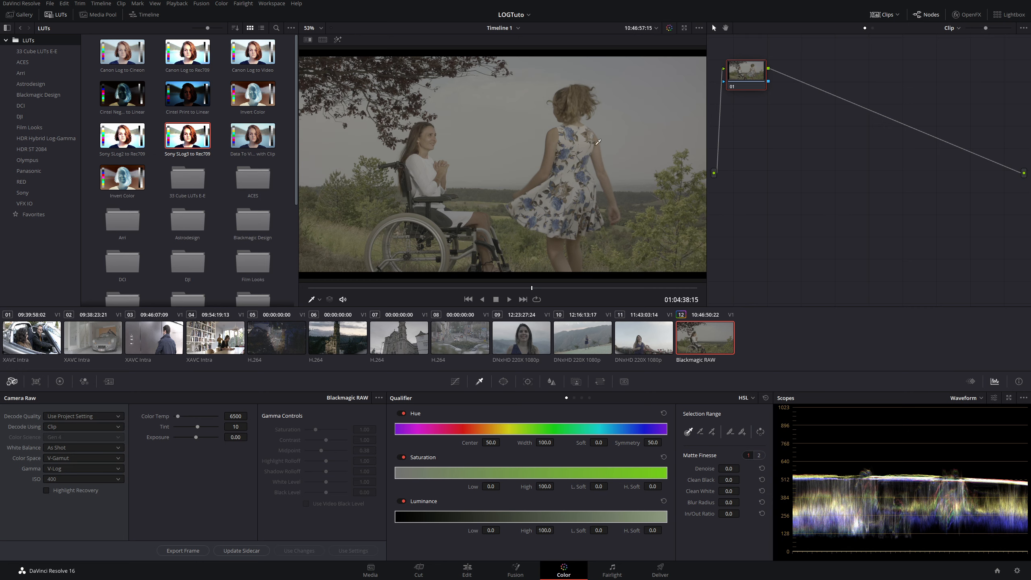
Apply the Panasonic V-Log to V-709 LUT to clip 12's node and reposition the node in the graph.
click(357, 345)
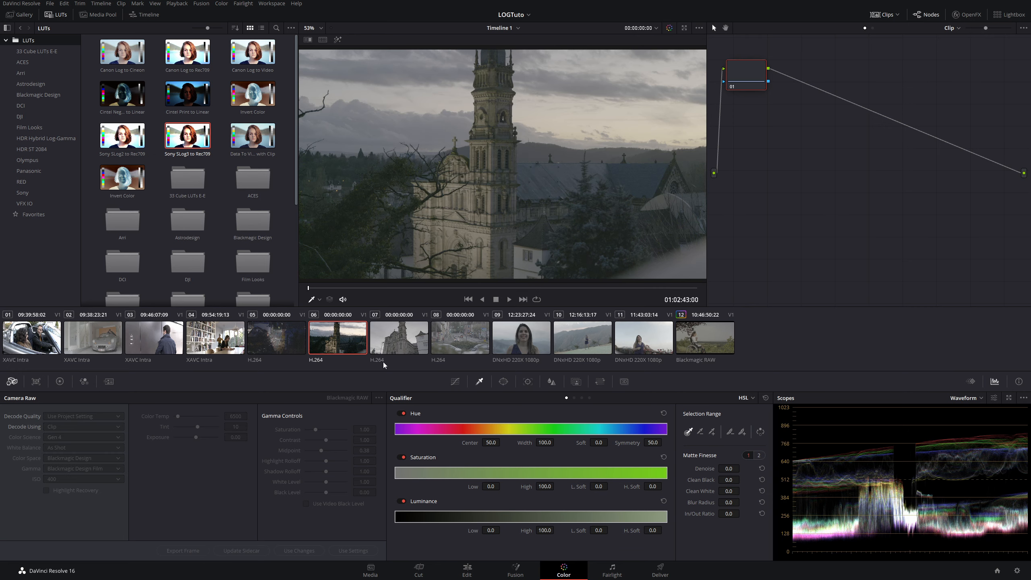
click(714, 345)
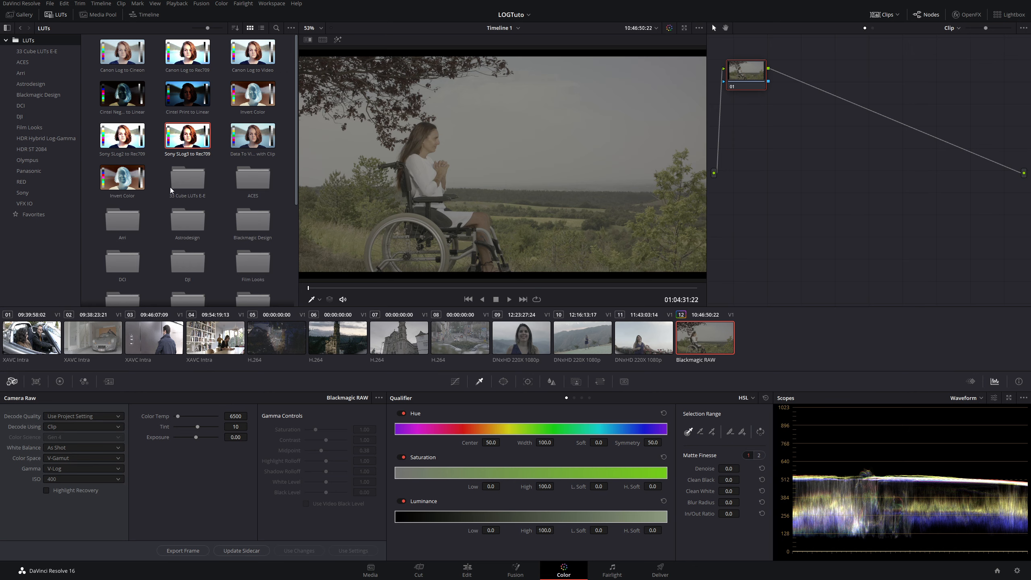
click(37, 171)
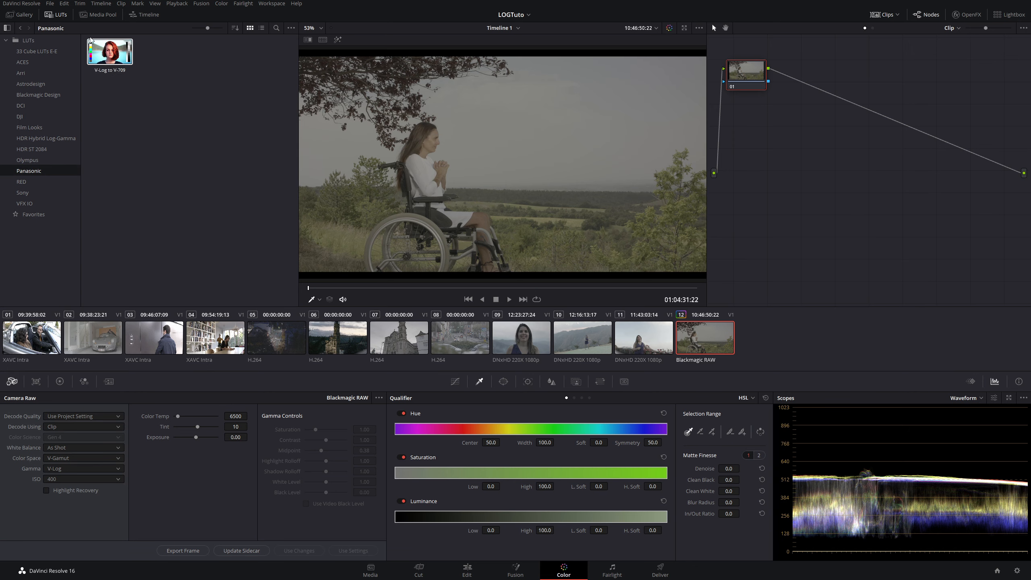
drag(102, 48, 961, 83)
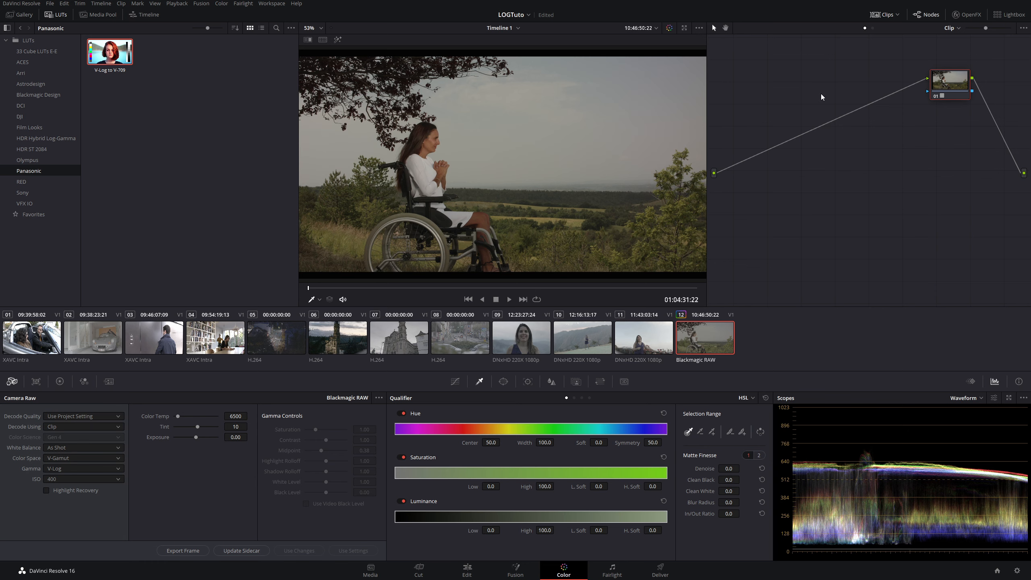
drag(940, 85, 913, 86)
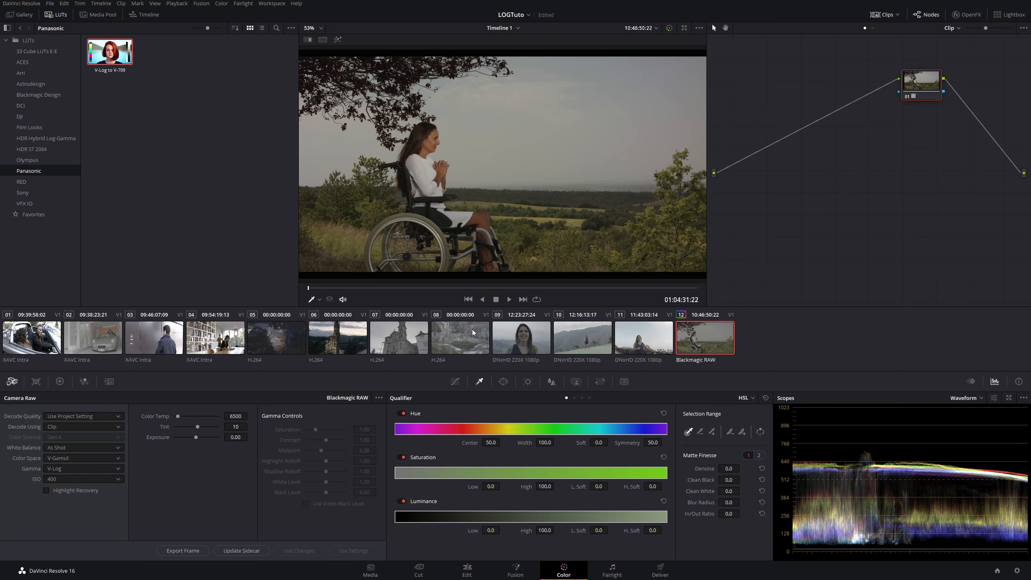
drag(908, 101, 880, 99)
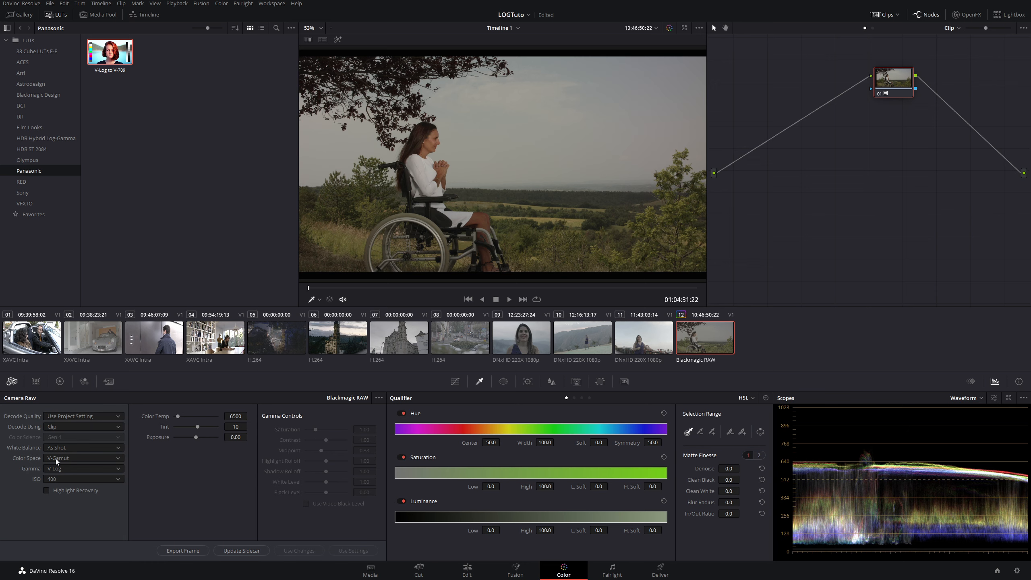
Set clip 12's Camera Raw gamma to Blackmagic Design Custom.
click(74, 469)
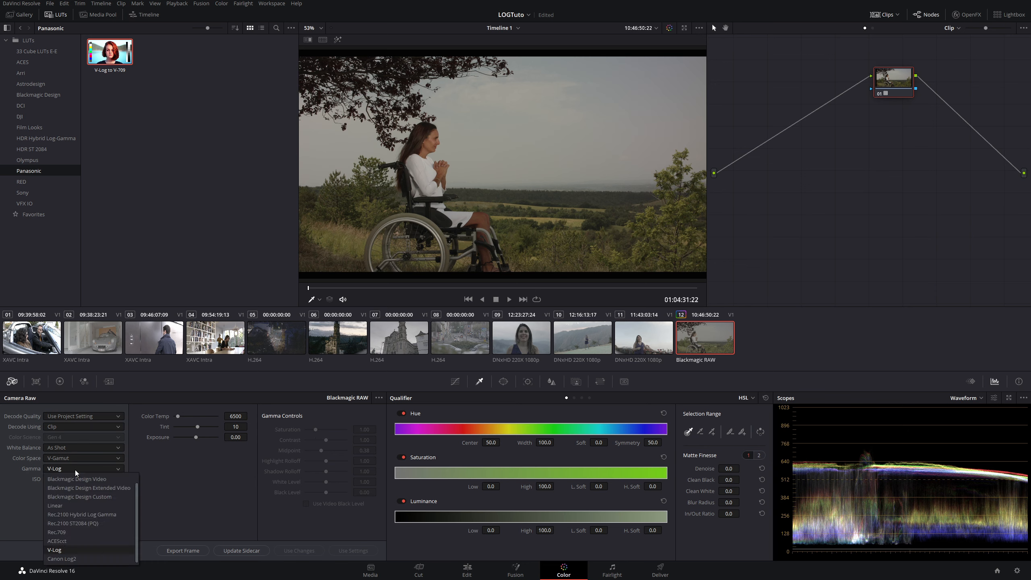
click(94, 496)
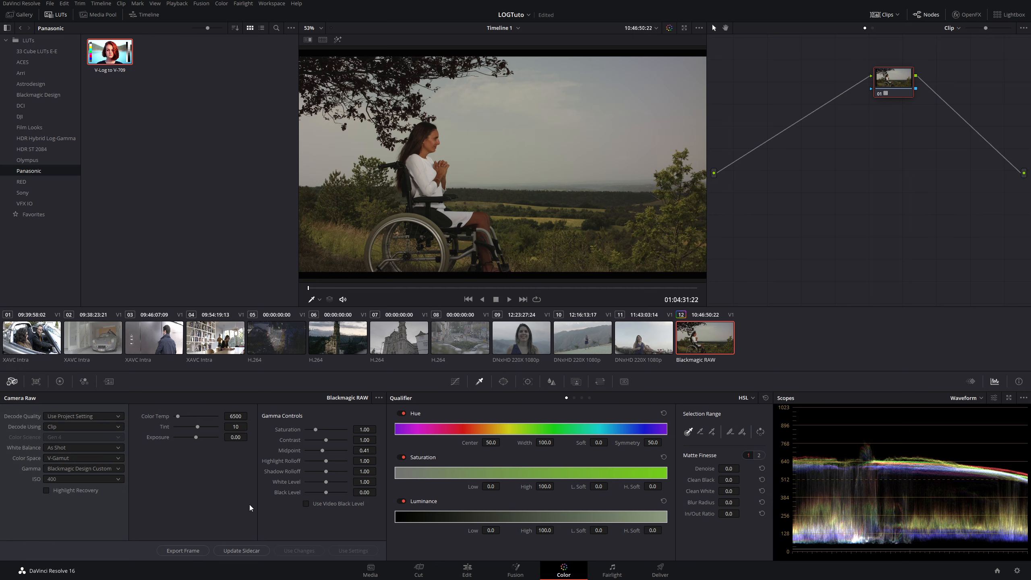
Return to clip 01 and set the project's color science to DaVinci YRGB Color Managed in Color Management.
key(Home)
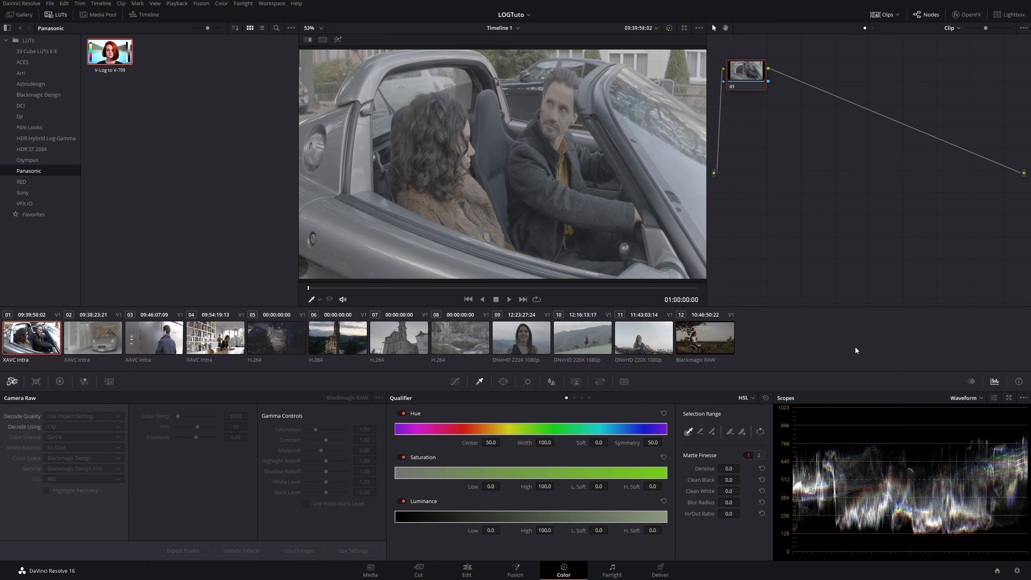
click(1018, 570)
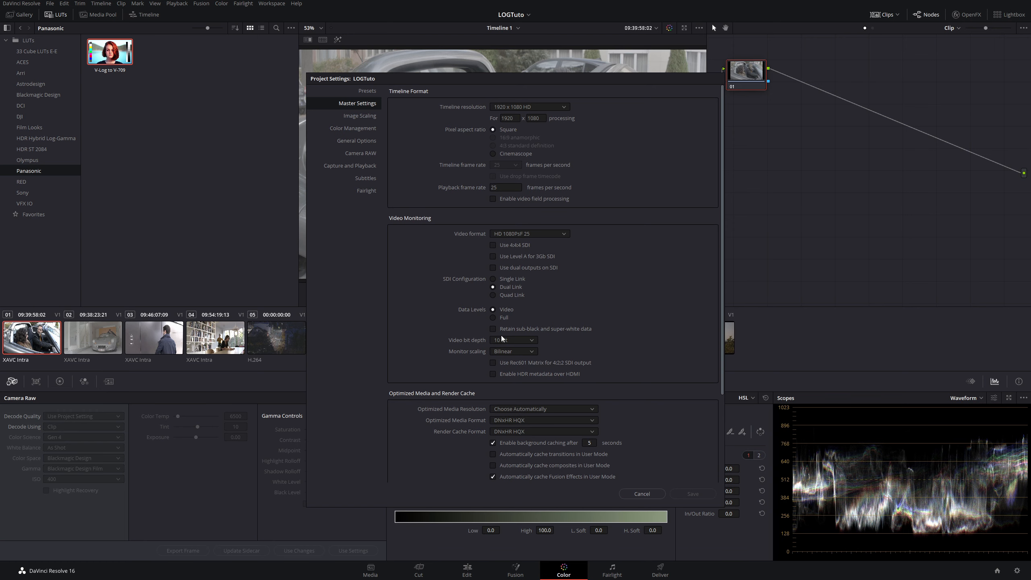
click(357, 130)
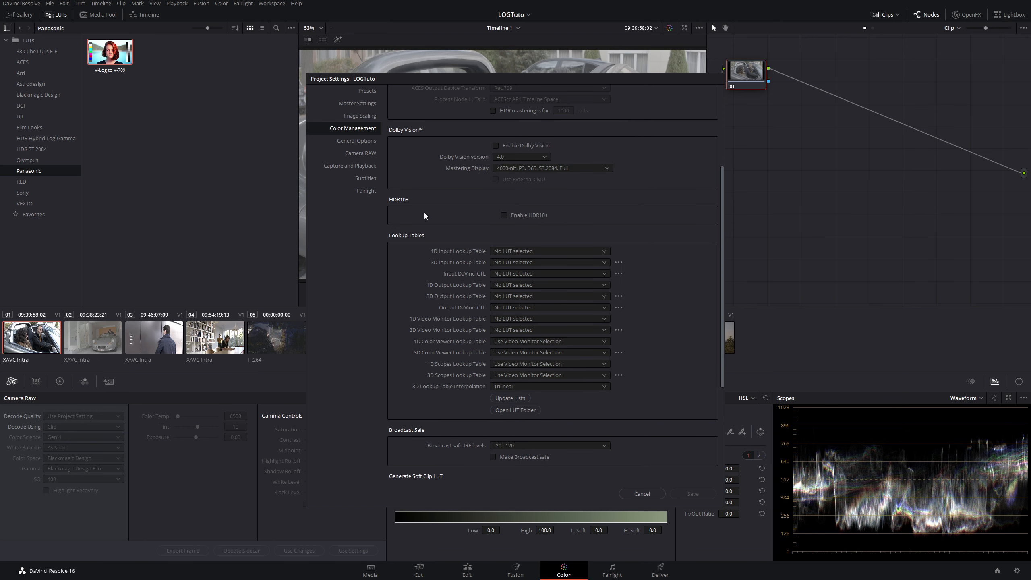
scroll(425, 215, up, 5)
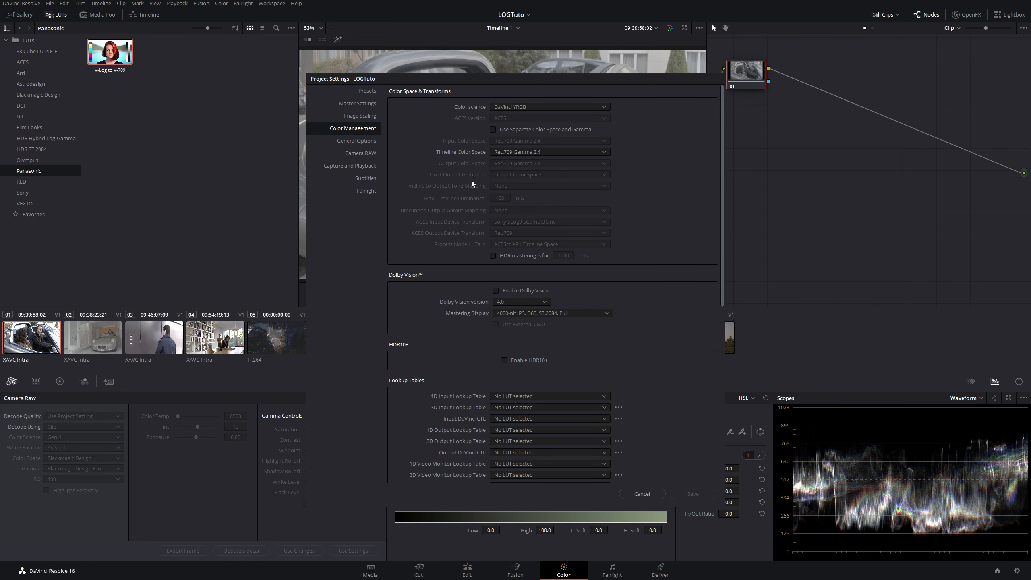
drag(469, 76, 628, 79)
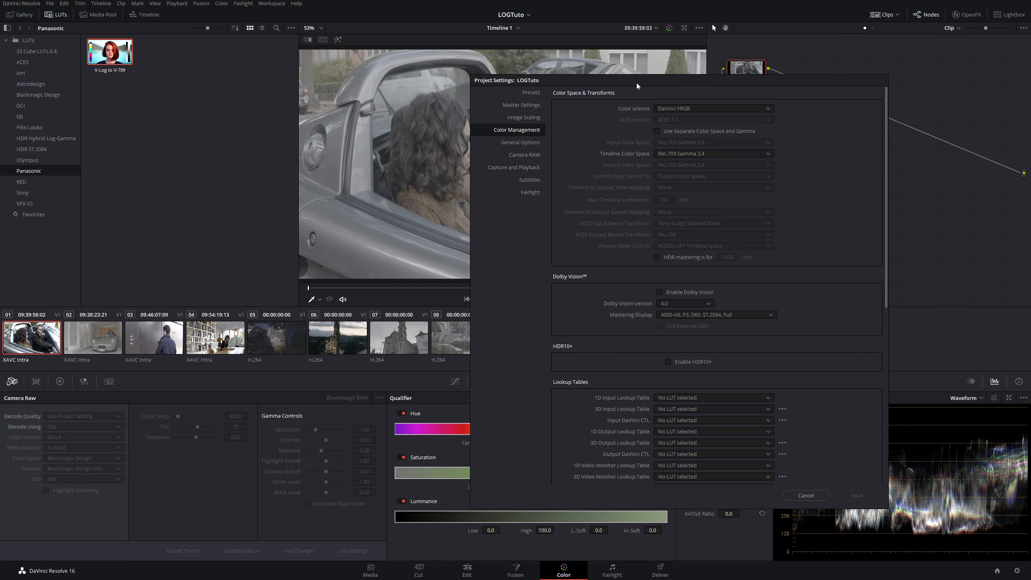
drag(636, 82, 448, 139)
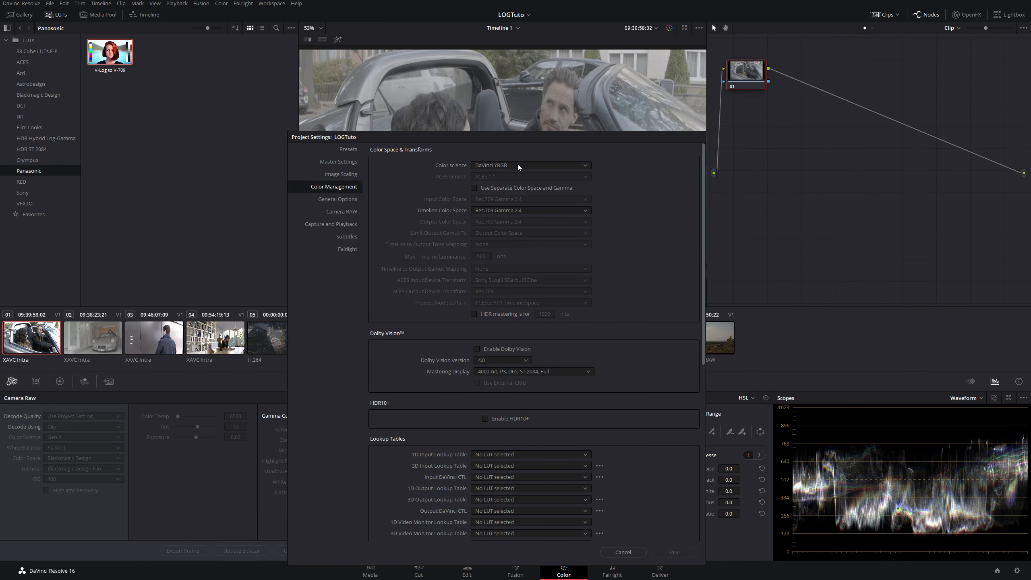
click(517, 164)
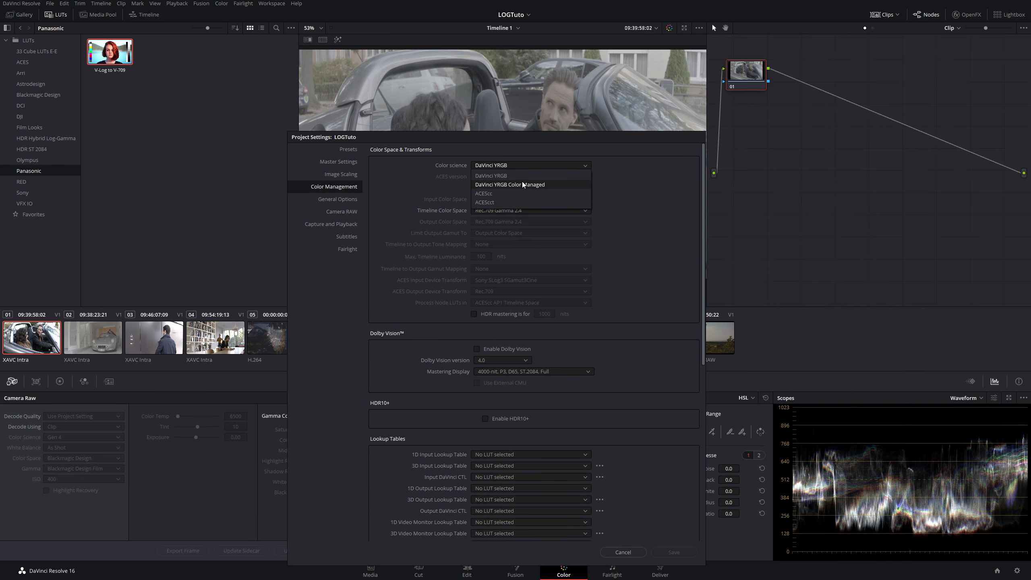
click(522, 185)
Set the project's input color space to S-Gamut3/S-Log3 in Color Management.
drag(504, 137, 763, 131)
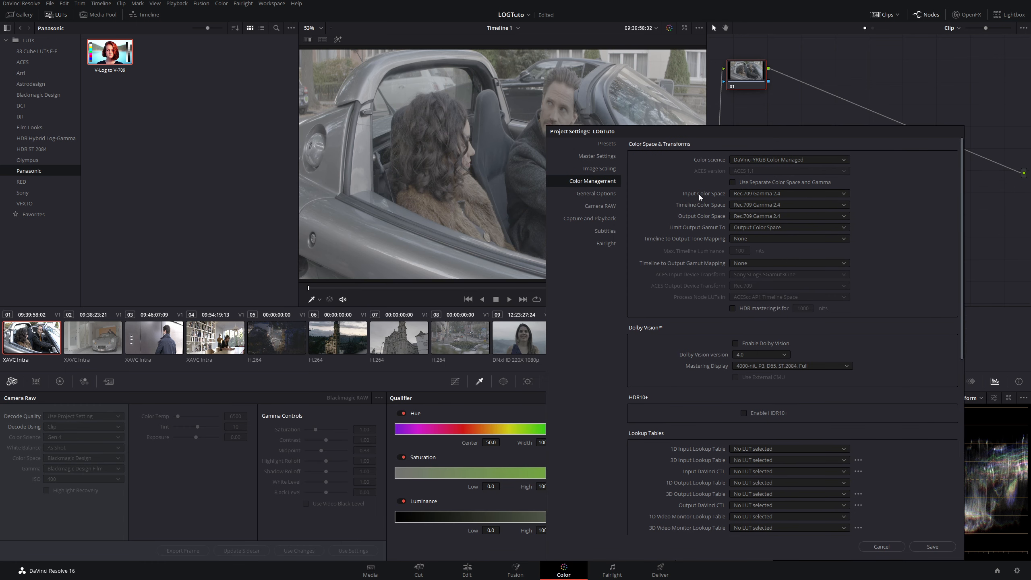
click(779, 194)
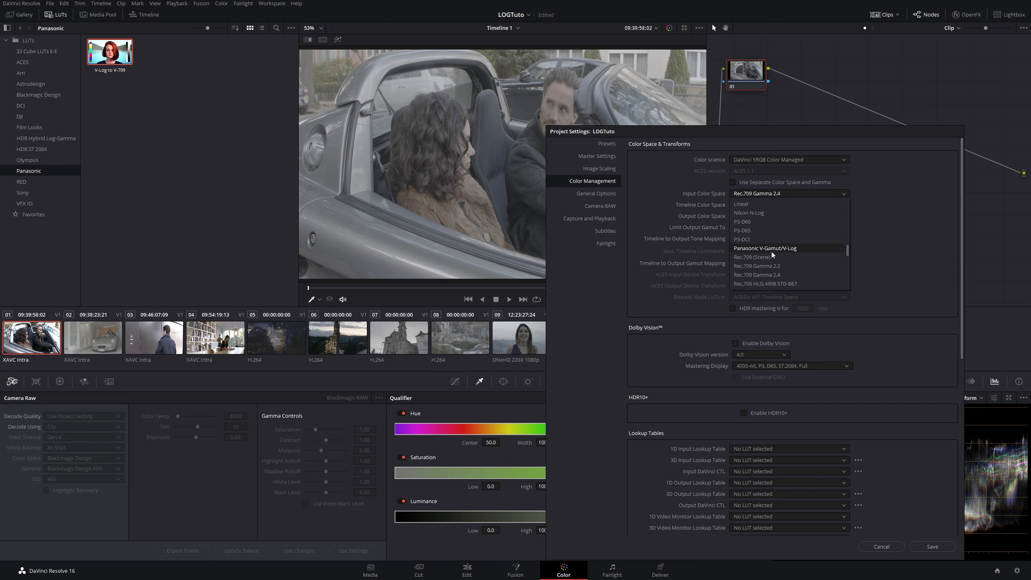
scroll(769, 264, up, 3)
scroll(770, 249, down, 3)
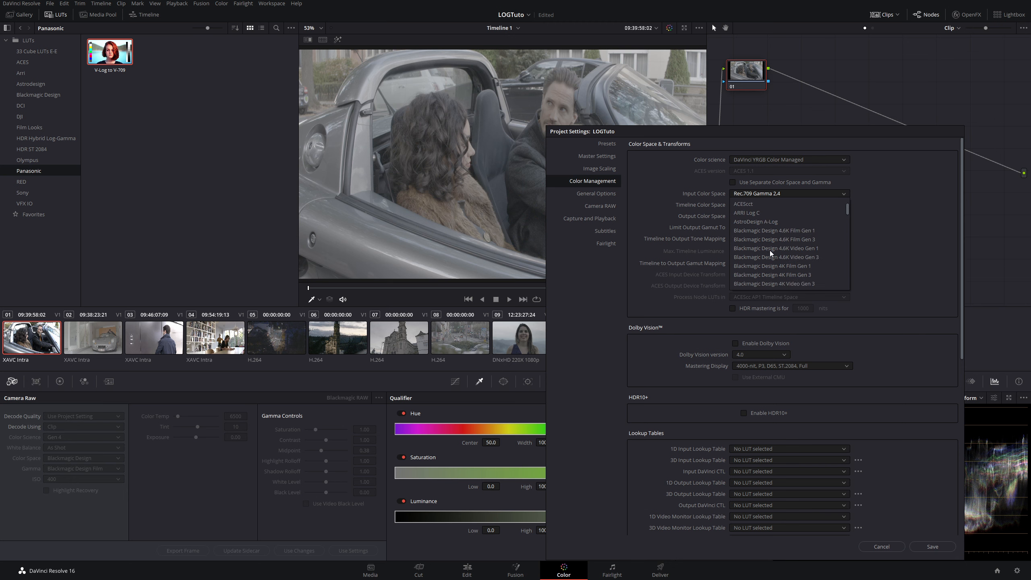
scroll(769, 239, down, 1)
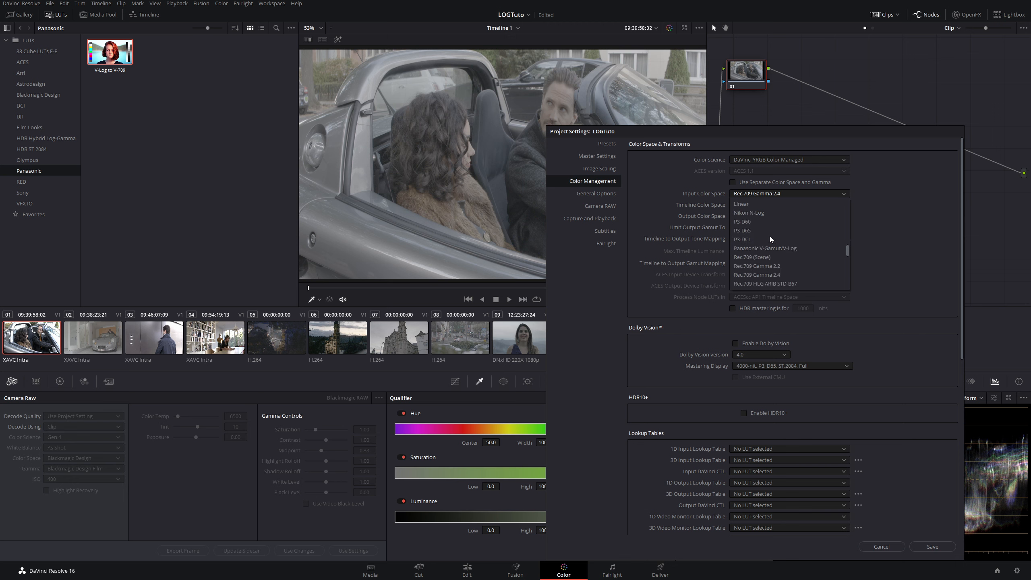
scroll(770, 238, down, 5)
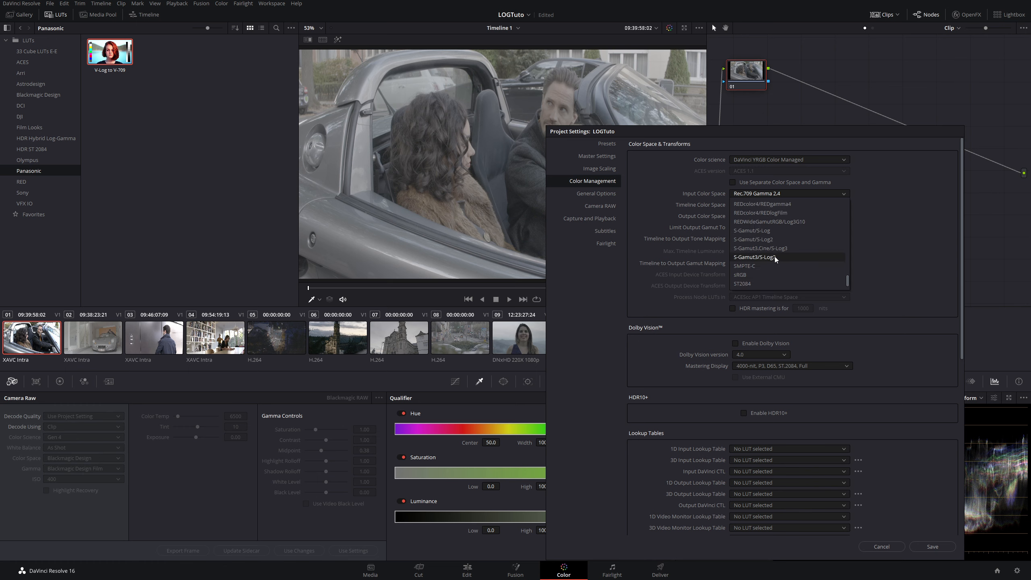
click(774, 256)
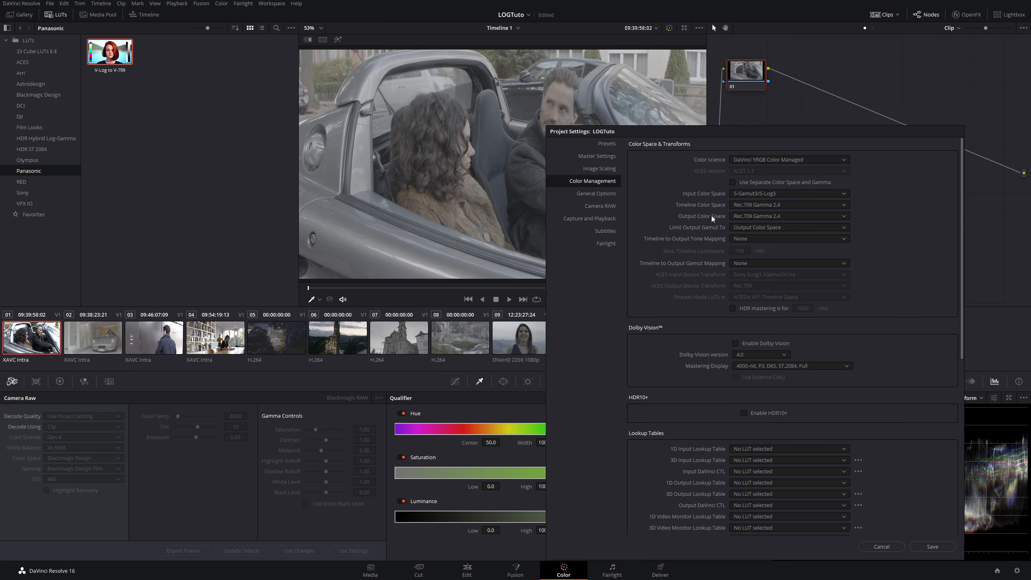
Save the color management settings and close Project Settings, keeping clip 01's image in view.
drag(724, 131, 776, 59)
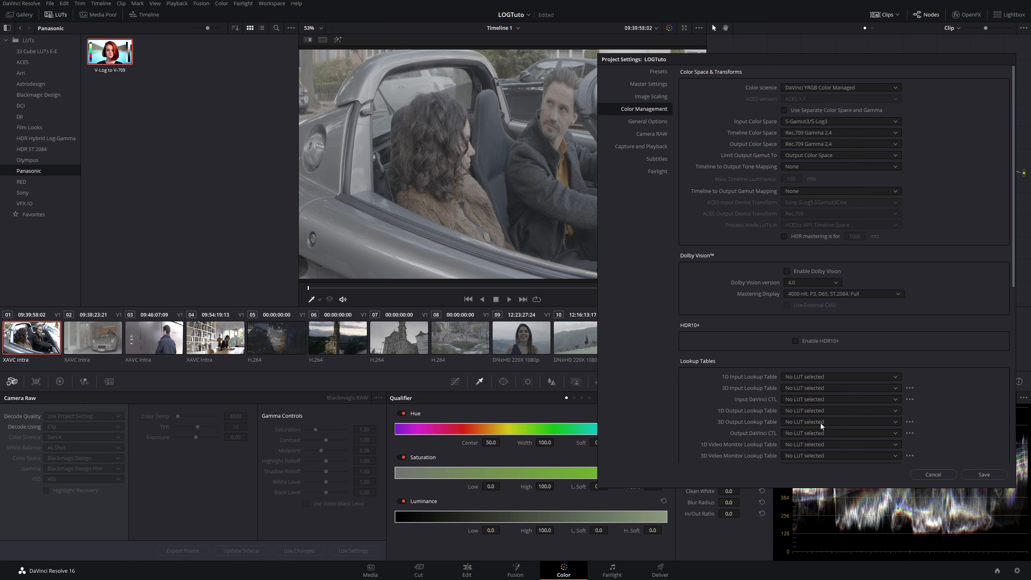
click(986, 474)
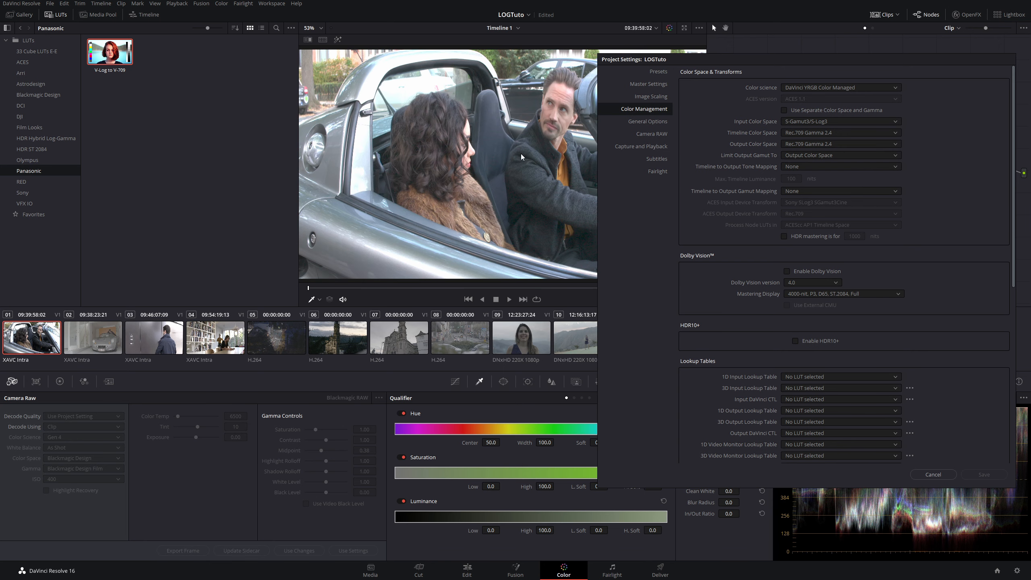
drag(694, 63, 599, 190)
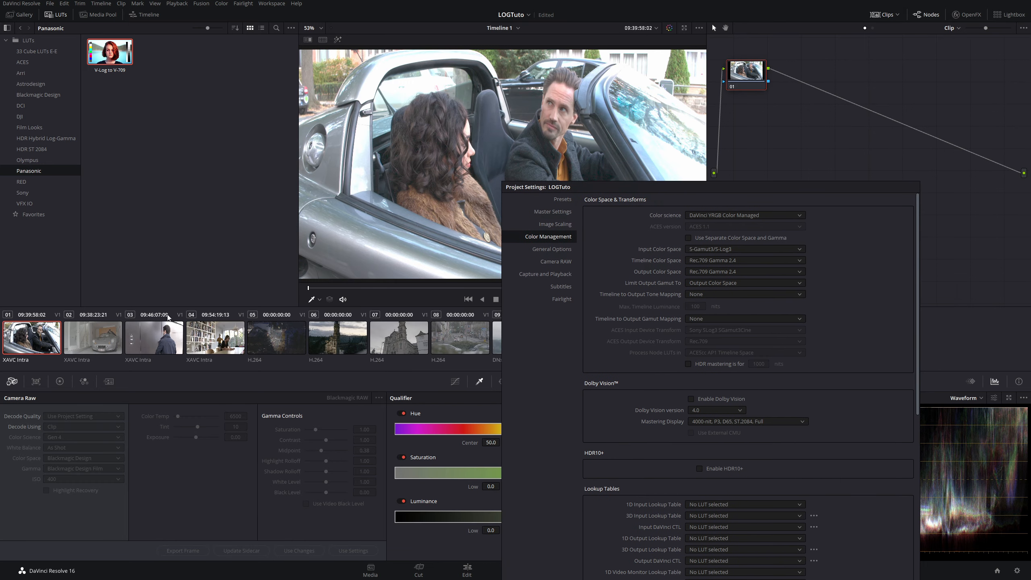
key(Escape)
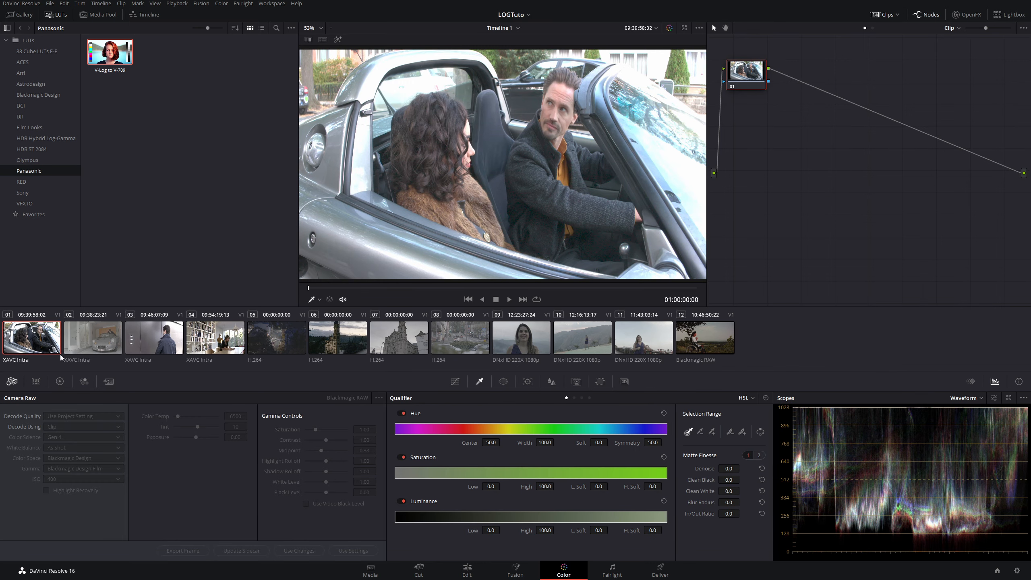
Compare how clips 02, 03 and 04 look under the project-wide color management.
click(82, 345)
click(155, 343)
click(214, 347)
click(172, 342)
click(105, 339)
click(165, 346)
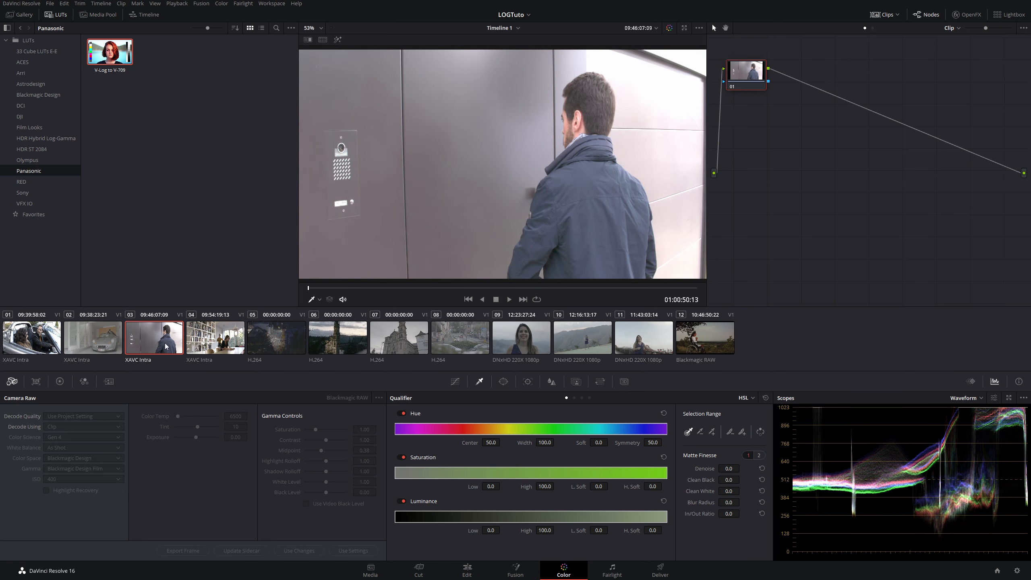
click(211, 343)
click(176, 346)
click(79, 342)
click(158, 340)
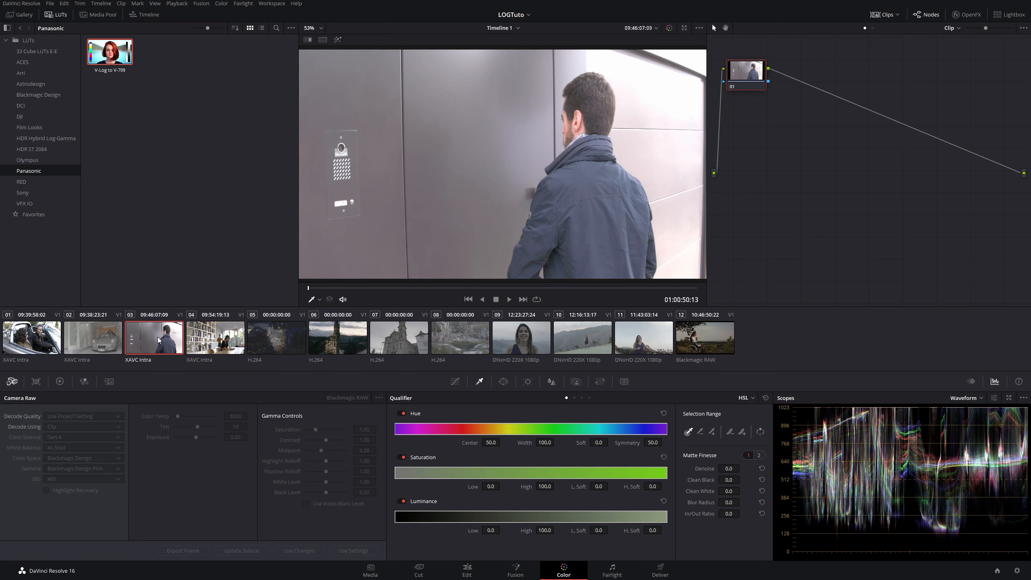
click(92, 340)
click(175, 343)
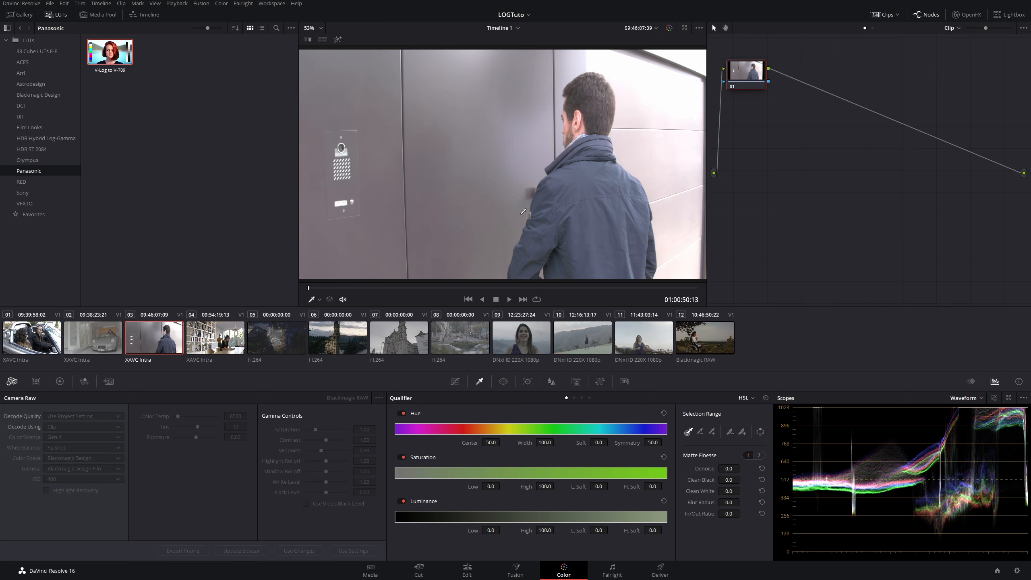
Sample the man's orange sweater in clip 04 with the HSL qualifier and reset the qualifier.
click(202, 340)
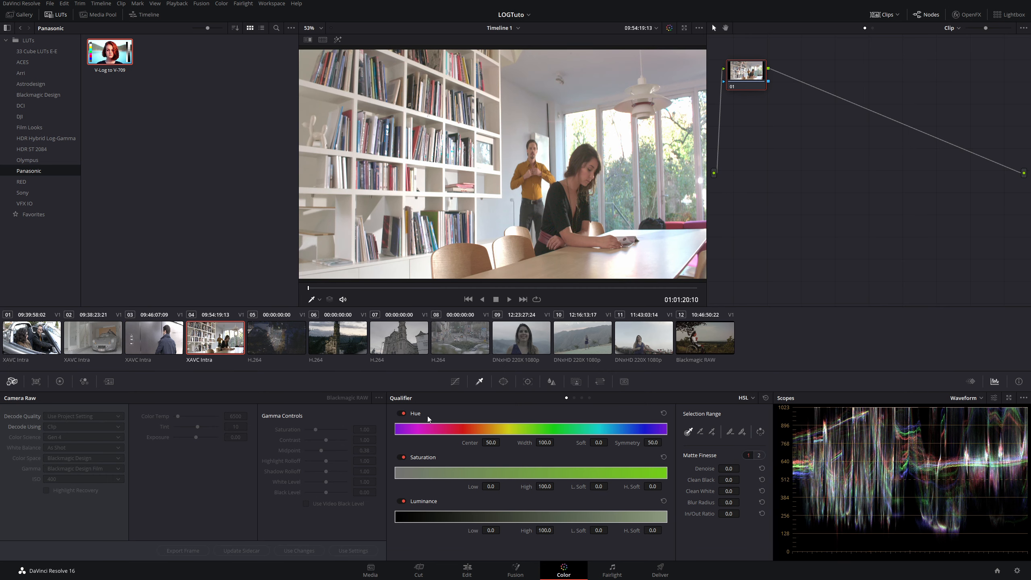
click(533, 183)
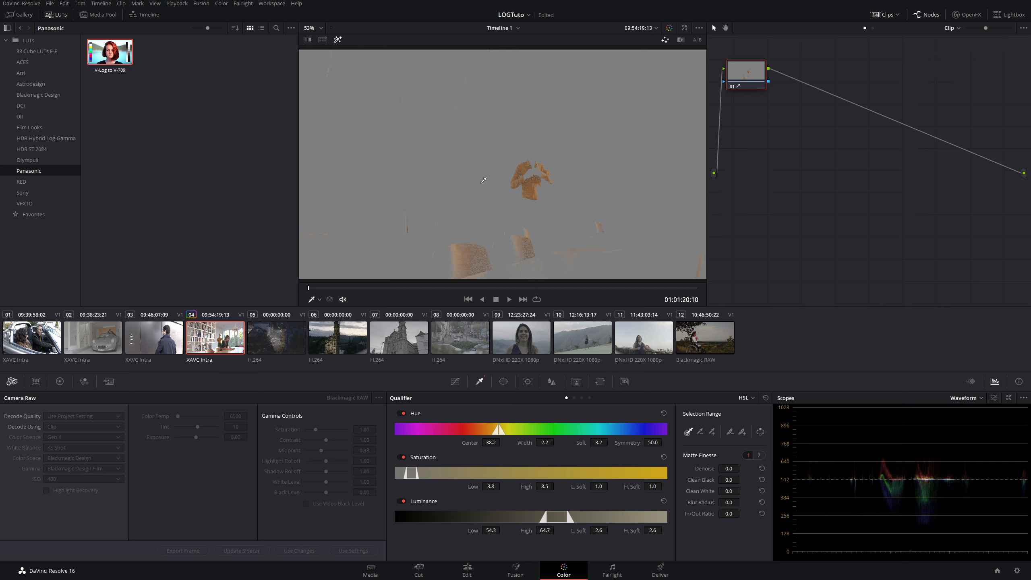
click(766, 398)
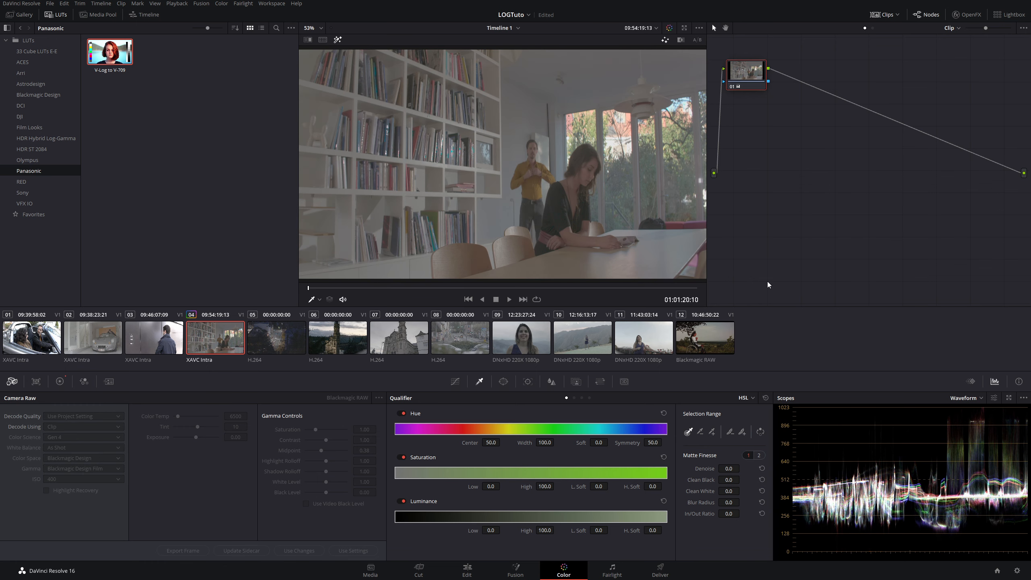
Review clips 03 and 02, and compare the H.264 clips 05 to 08 to check their color management.
key(Up)
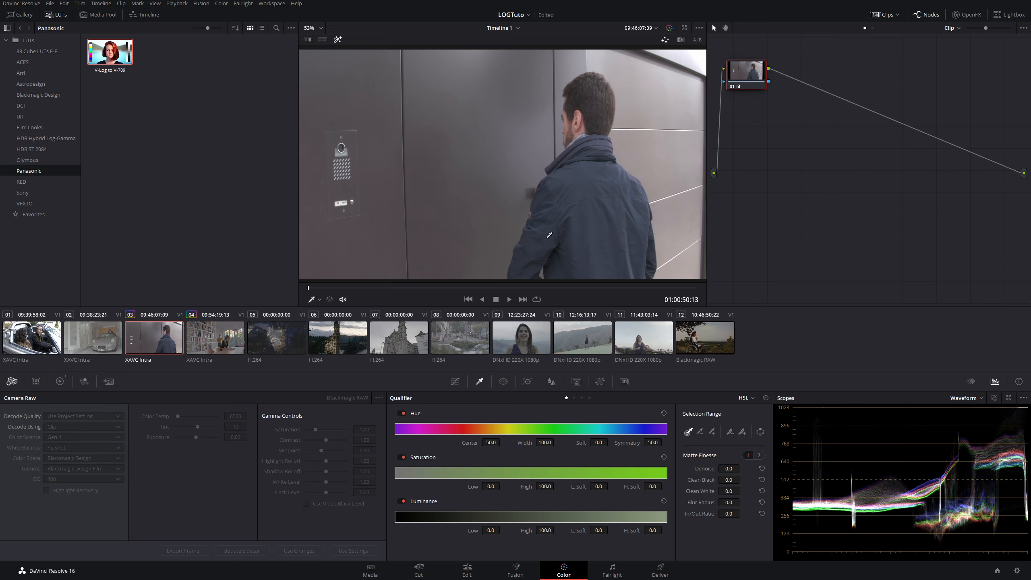
click(108, 337)
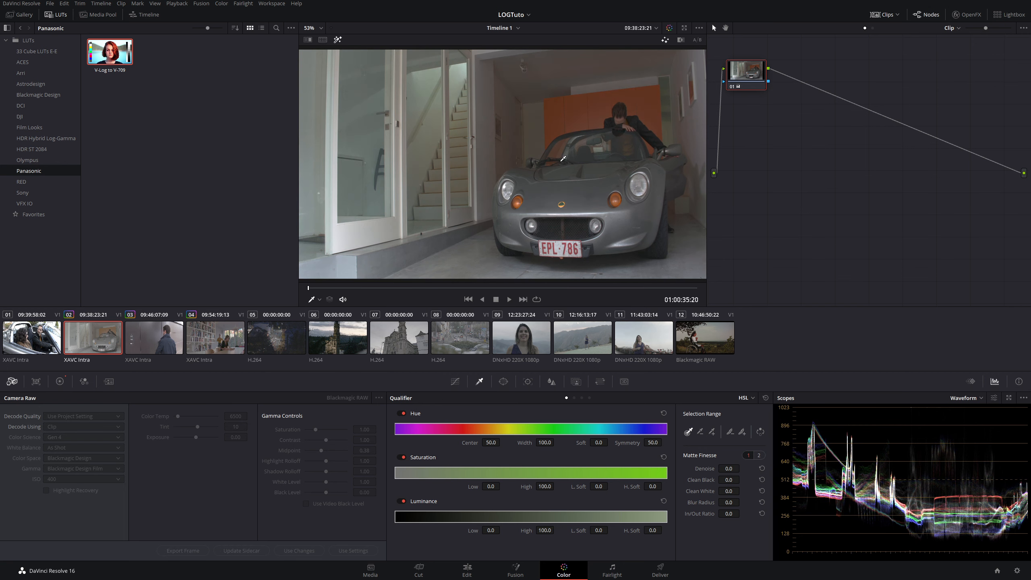
click(345, 343)
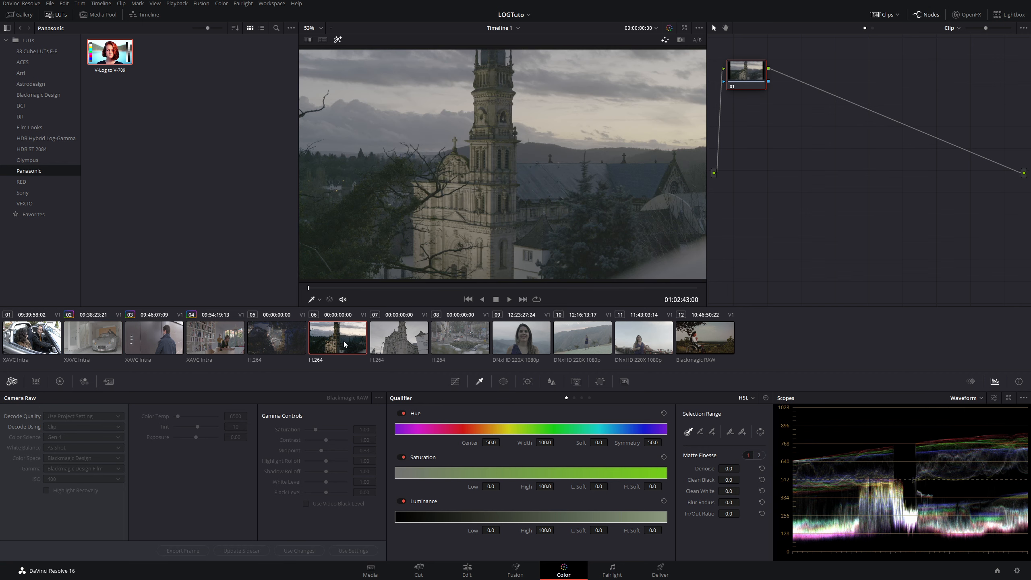
click(406, 335)
key(Down)
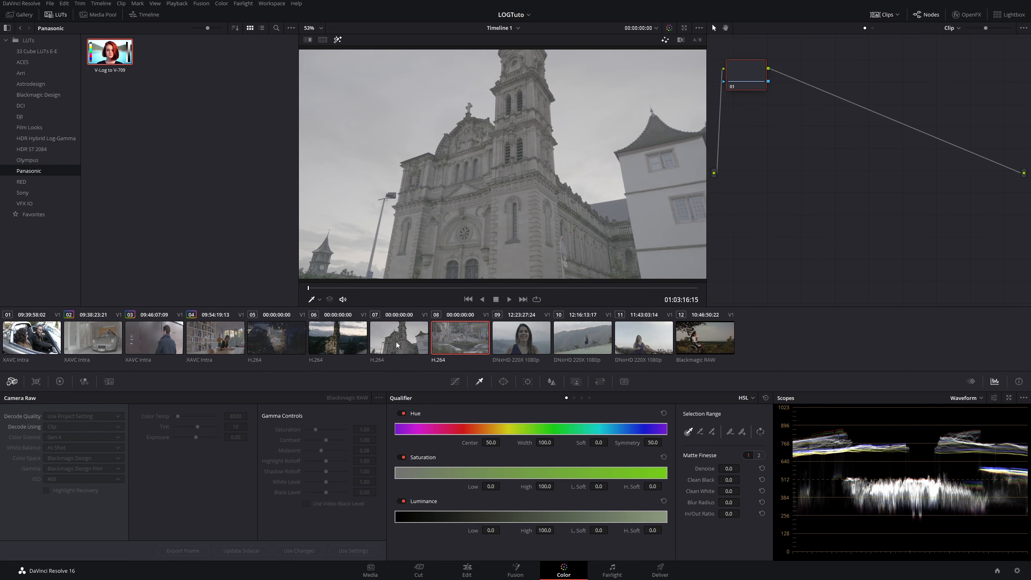
click(396, 342)
click(315, 346)
click(272, 339)
Set clip 06's input color space to Panasonic V-Gamut/V-Log.
click(340, 341)
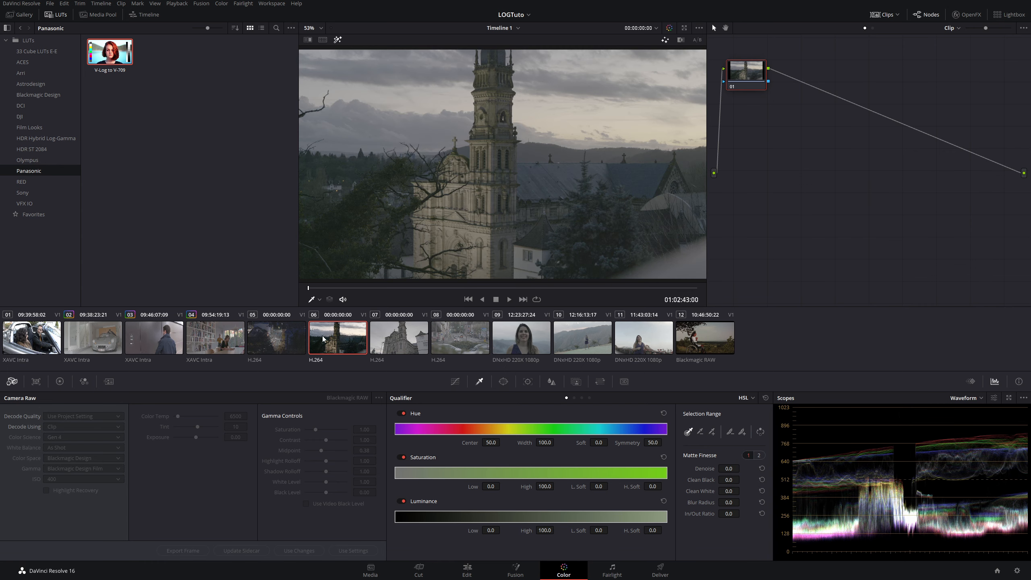
right_click(322, 335)
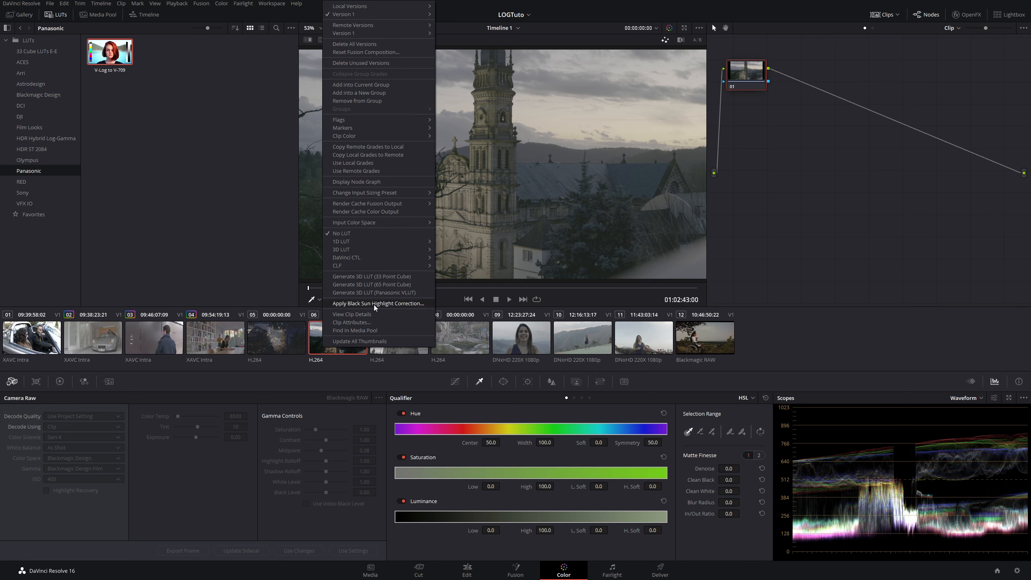
mouse_move(358, 220)
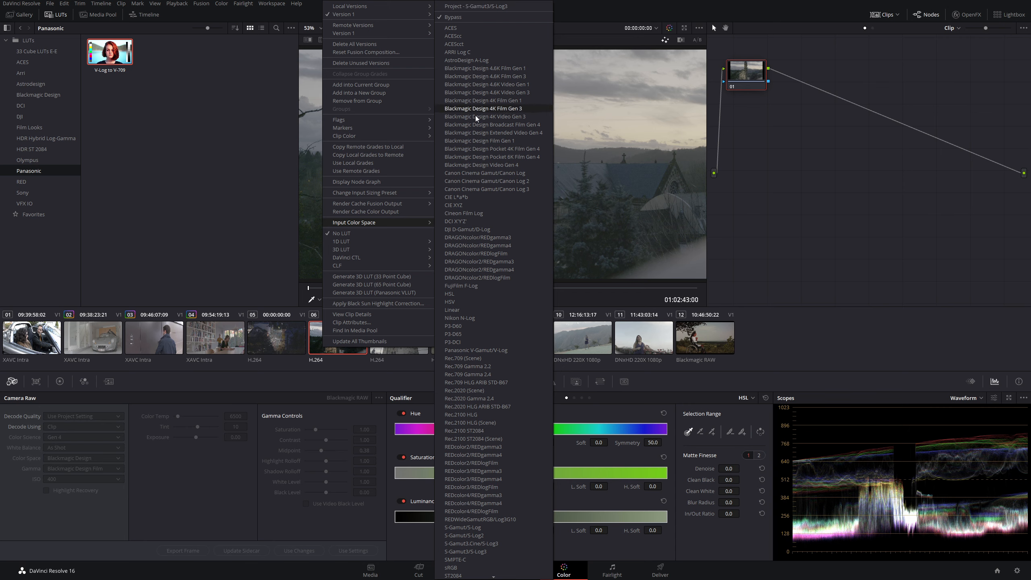
click(504, 351)
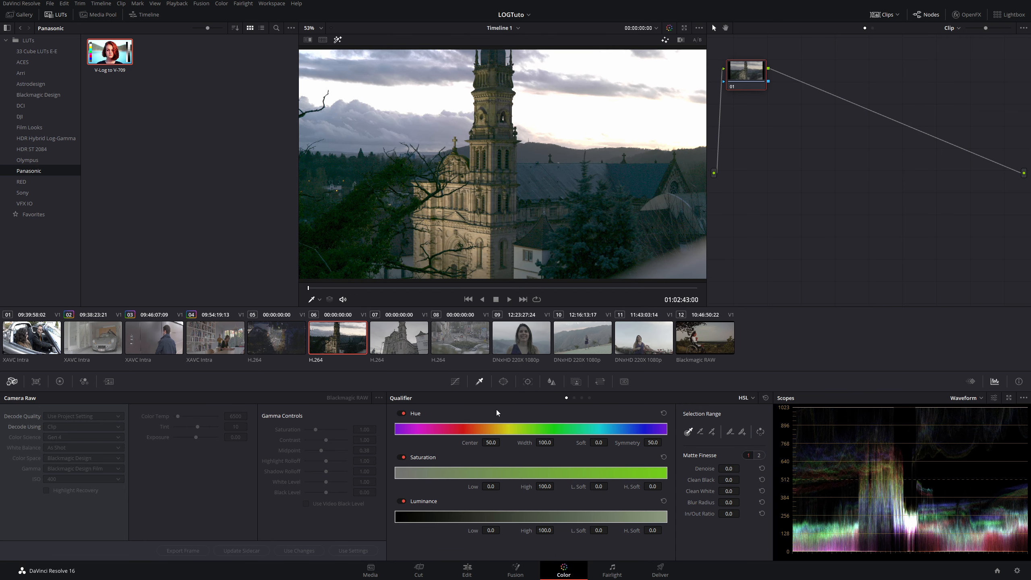
Set clip 09's input color space to Blackmagic Design Film Gen 1.
click(513, 335)
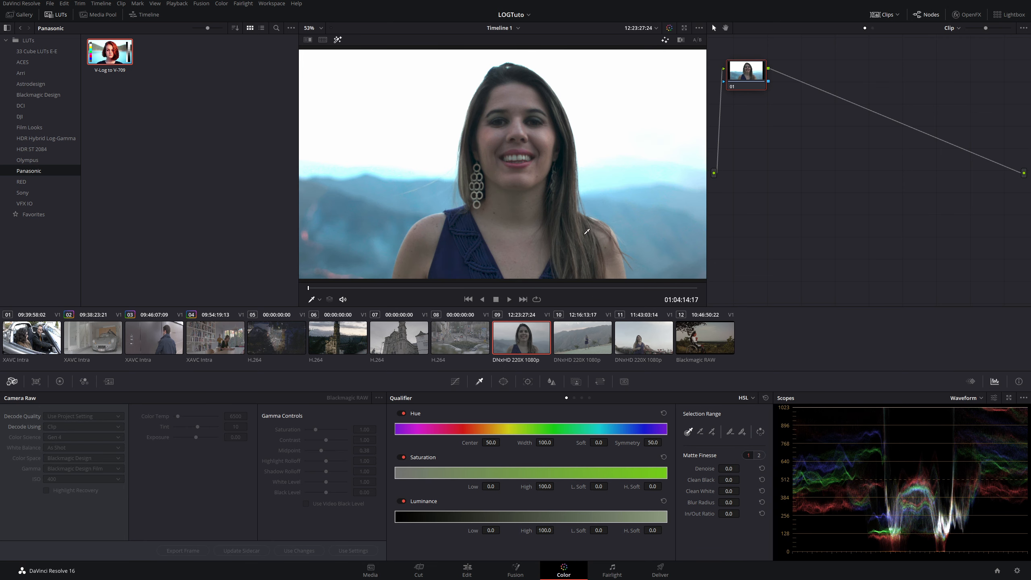
right_click(512, 346)
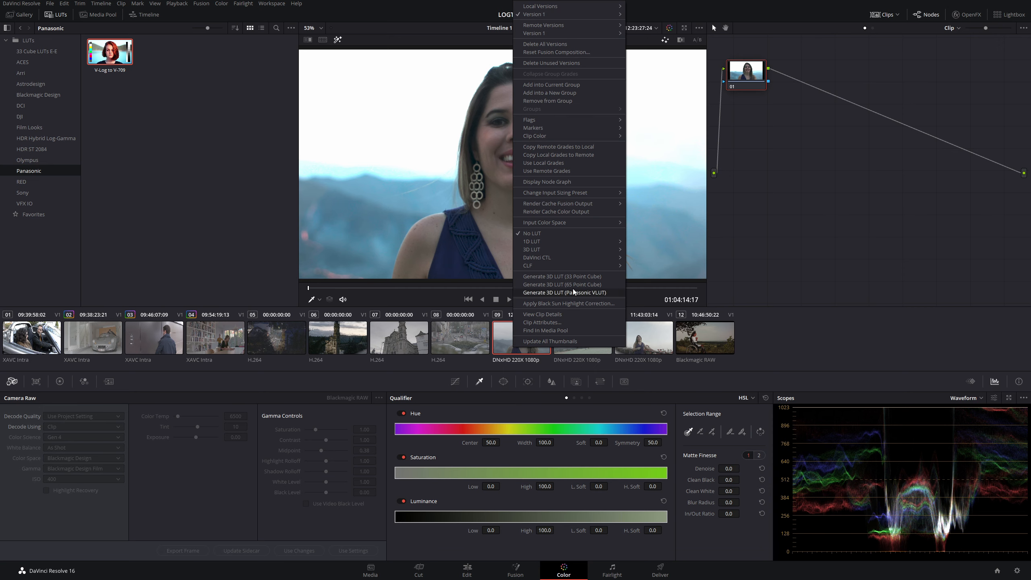
mouse_move(582, 222)
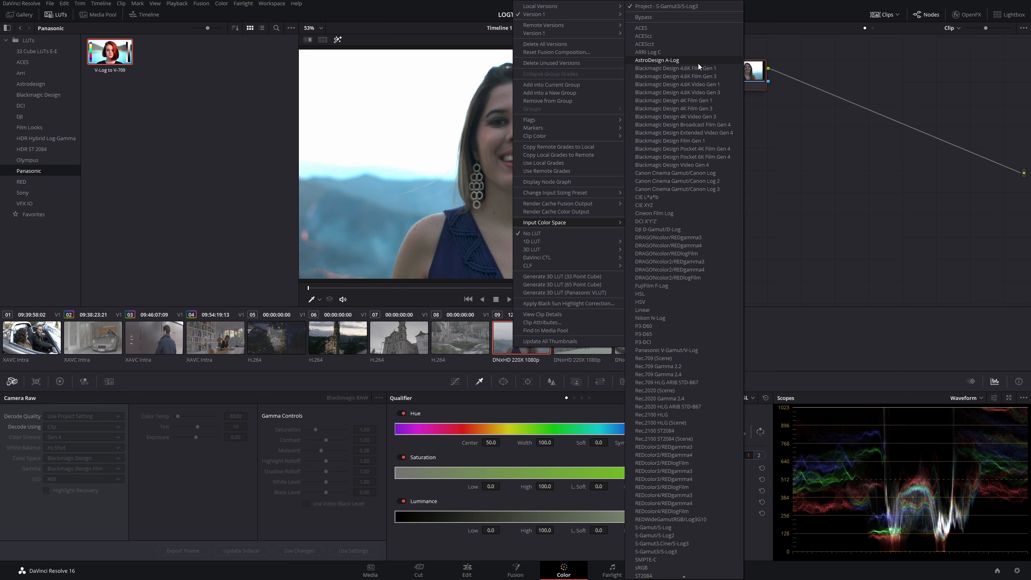
click(691, 140)
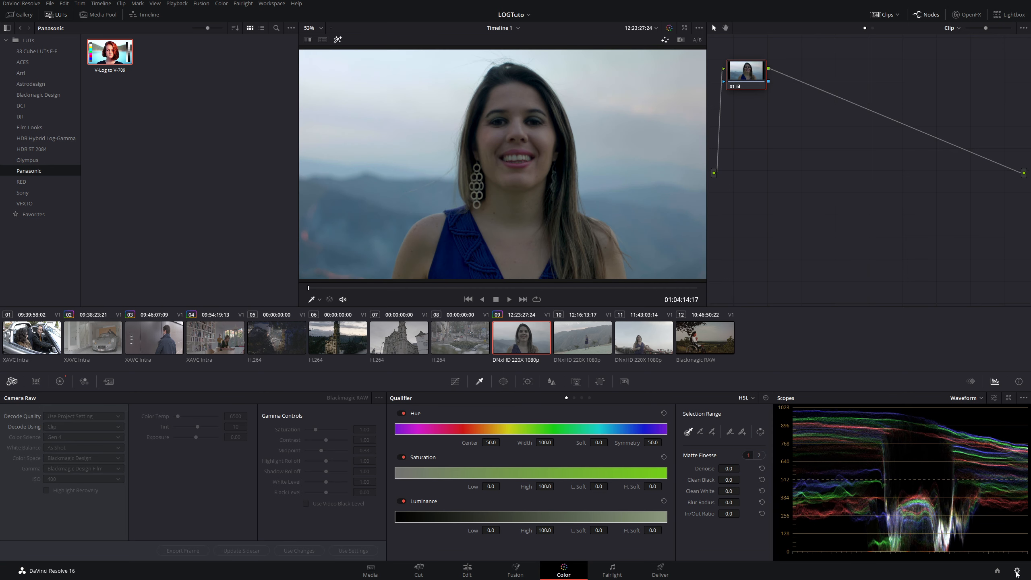
Examine the project's input, timeline and output color space settings and close them without saving.
click(1016, 571)
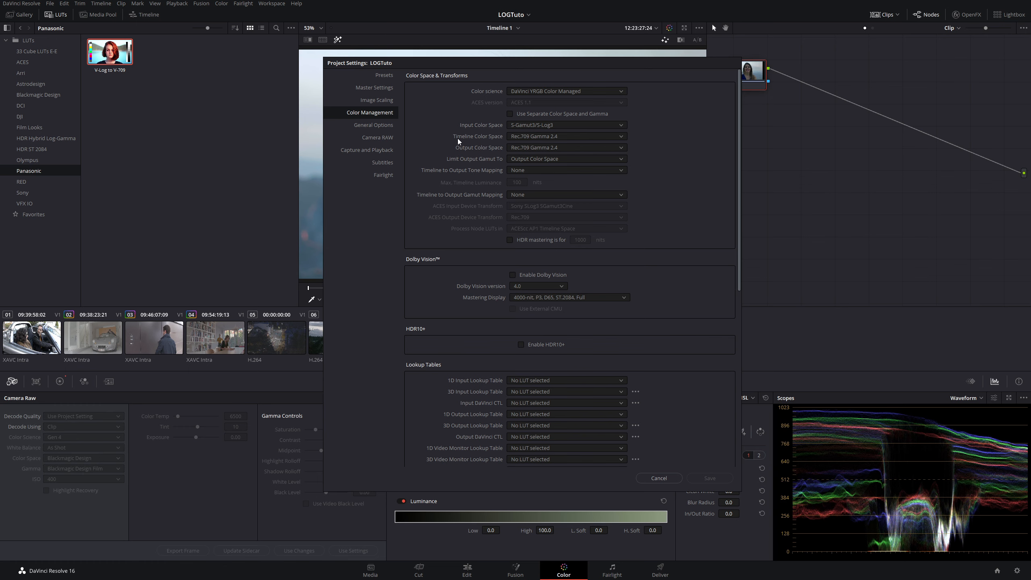
click(679, 477)
Adjust clip 03's primary color wheels, setting gain to 0.69 and lift to -0.02.
click(166, 345)
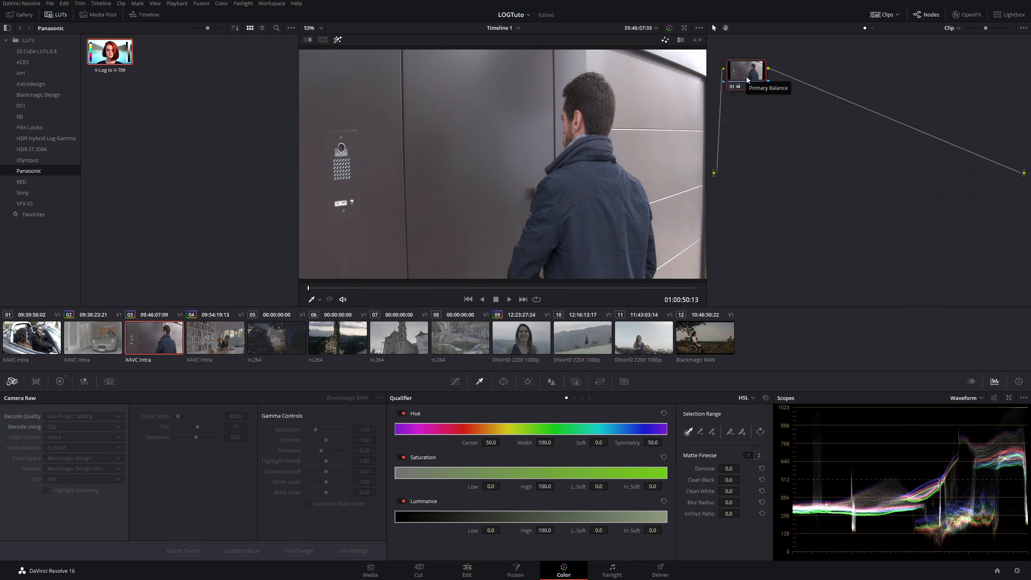
click(60, 382)
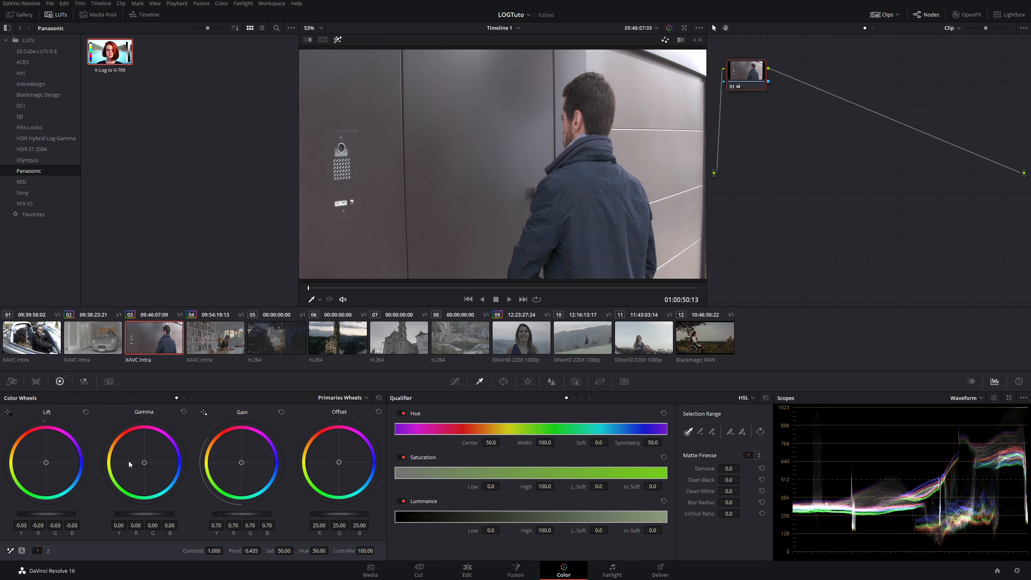
drag(241, 513, 240, 513)
drag(42, 514, 46, 513)
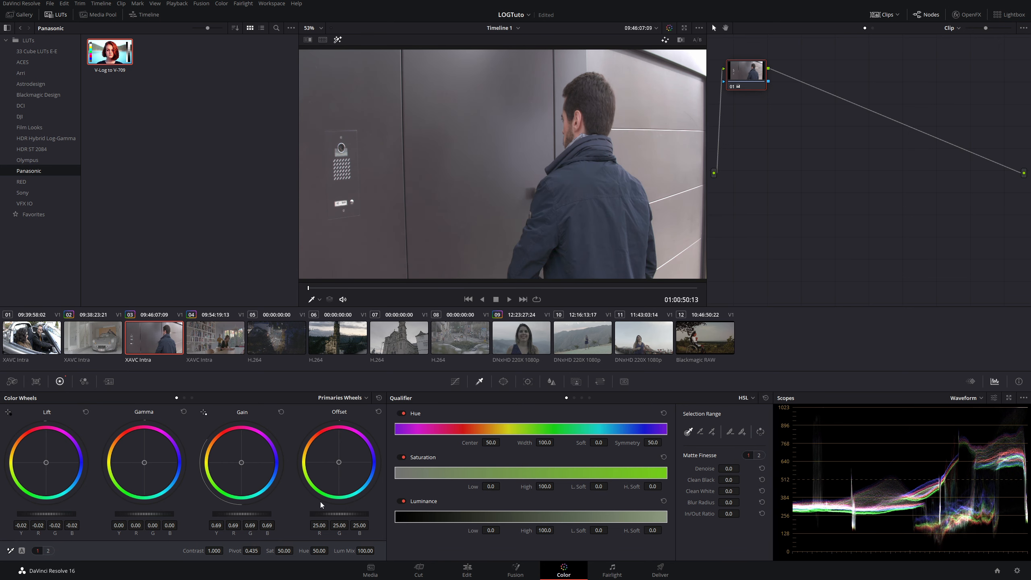
Set the project's timeline color space to S-Gamut3/S-Log3 in Color Management.
click(1016, 570)
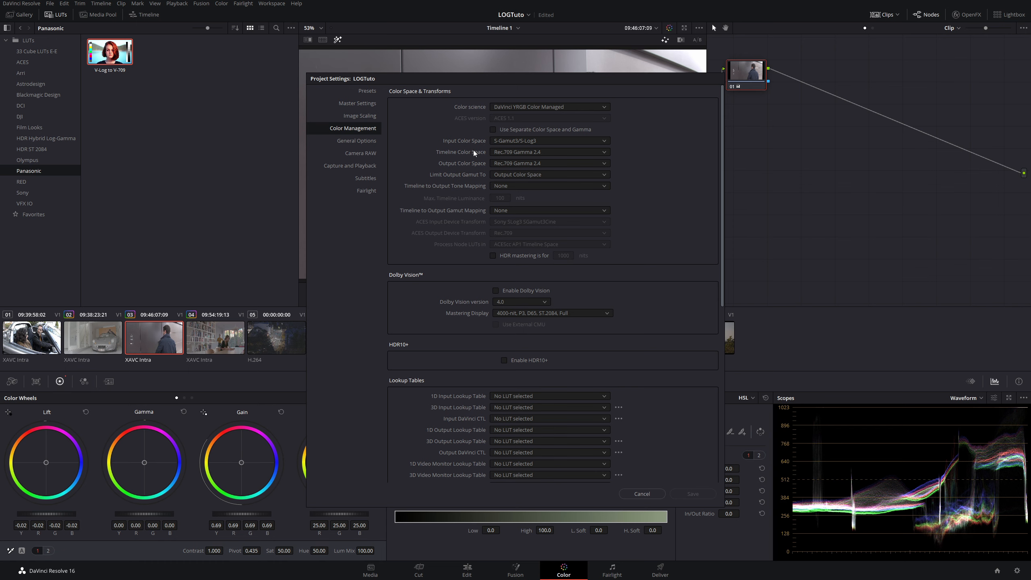
click(535, 152)
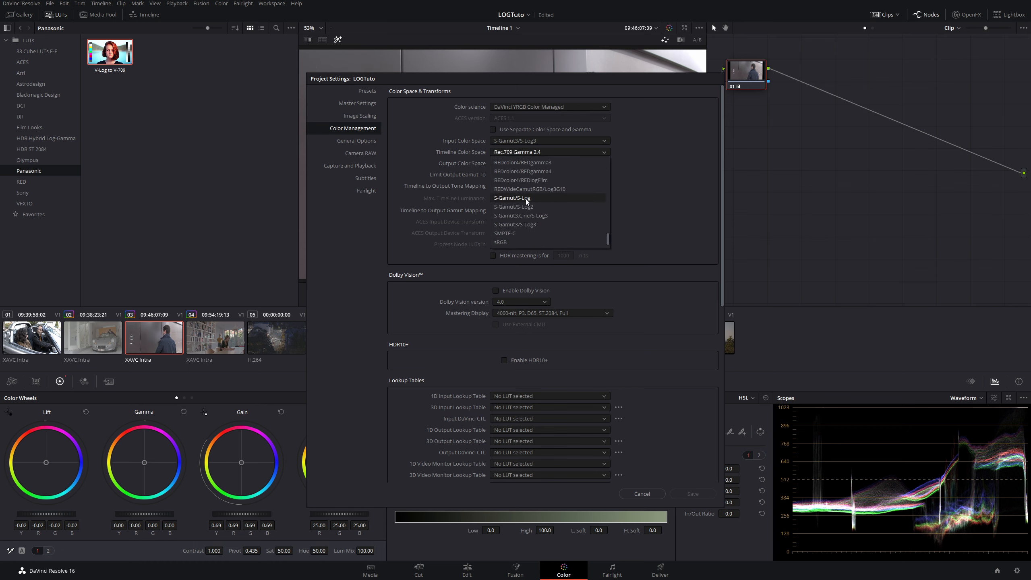
click(542, 224)
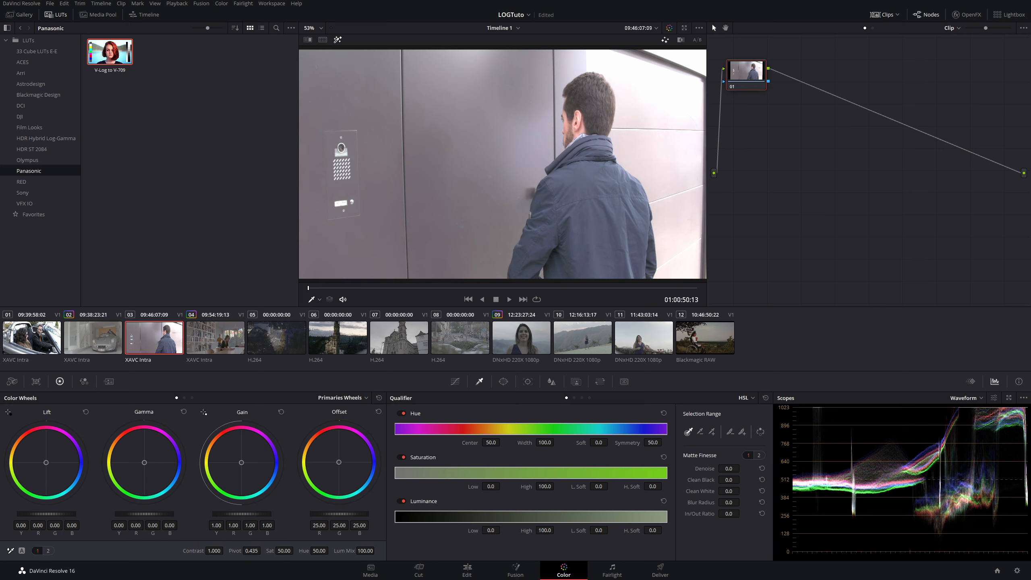
Lower clip 03's gain to 0.51 and fine-tune its gamma with the primary color wheels.
drag(249, 514, 215, 514)
drag(144, 514, 149, 514)
click(104, 335)
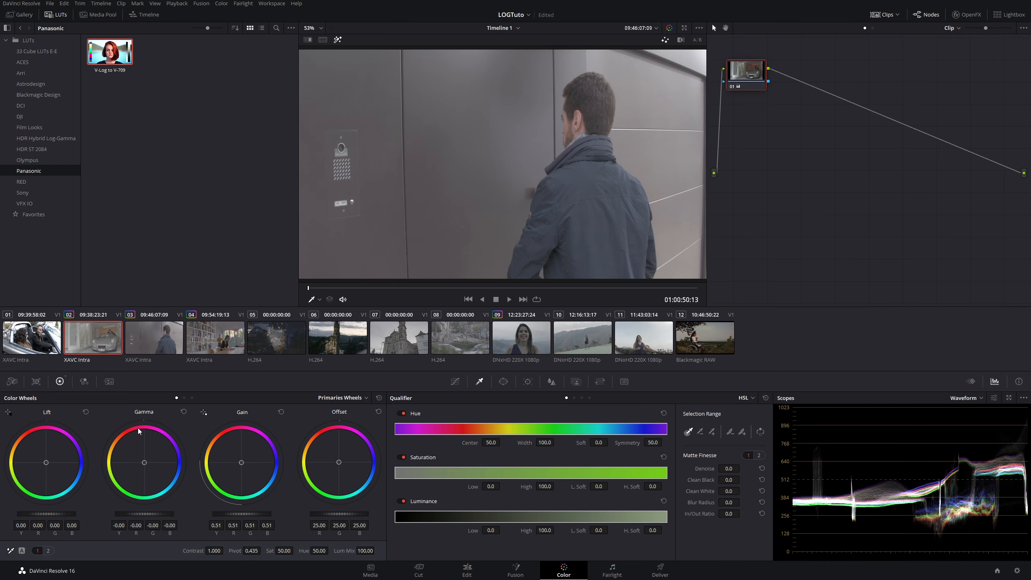
Adjust clip 01's primary color wheels, setting gain to 0.75, gamma to 0.02 and lift to 0.01.
click(35, 348)
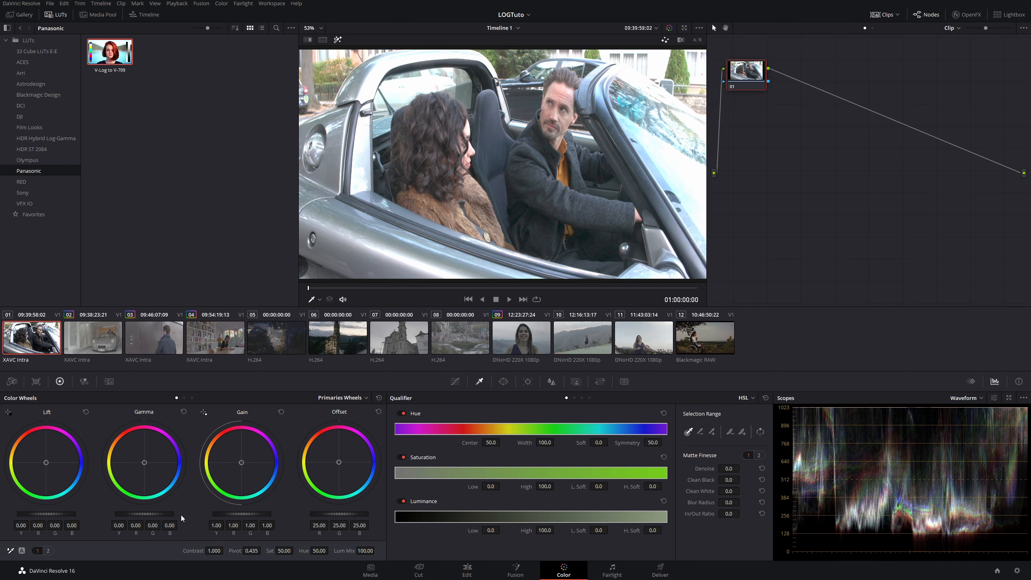
drag(242, 514, 218, 514)
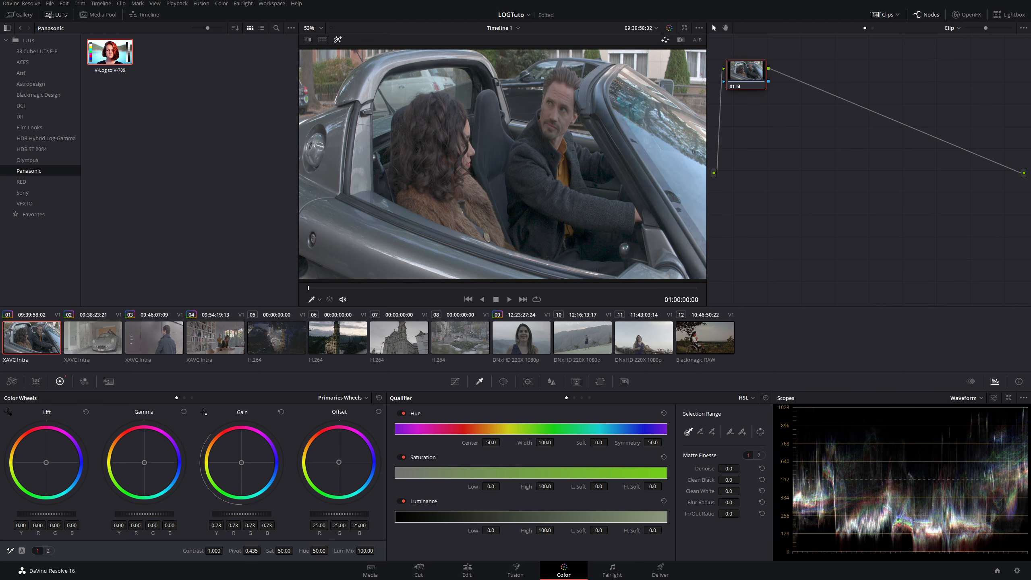
mouse_move(217, 514)
mouse_down()
mouse_move(240, 514)
mouse_move(220, 514)
mouse_up()
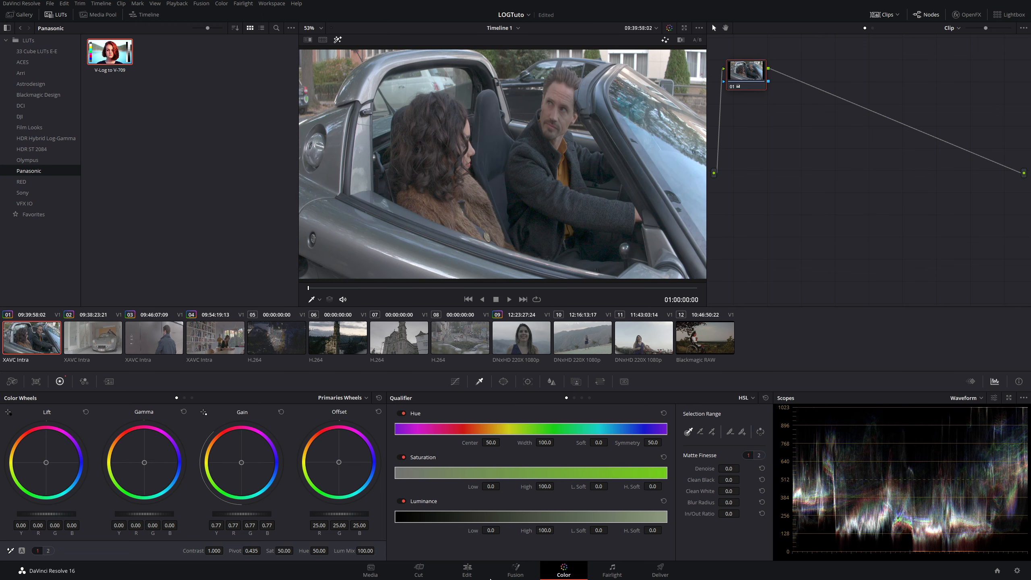
mouse_move(220, 513)
mouse_down()
mouse_move(234, 514)
mouse_move(218, 514)
mouse_up()
drag(134, 514, 144, 514)
drag(48, 514, 65, 514)
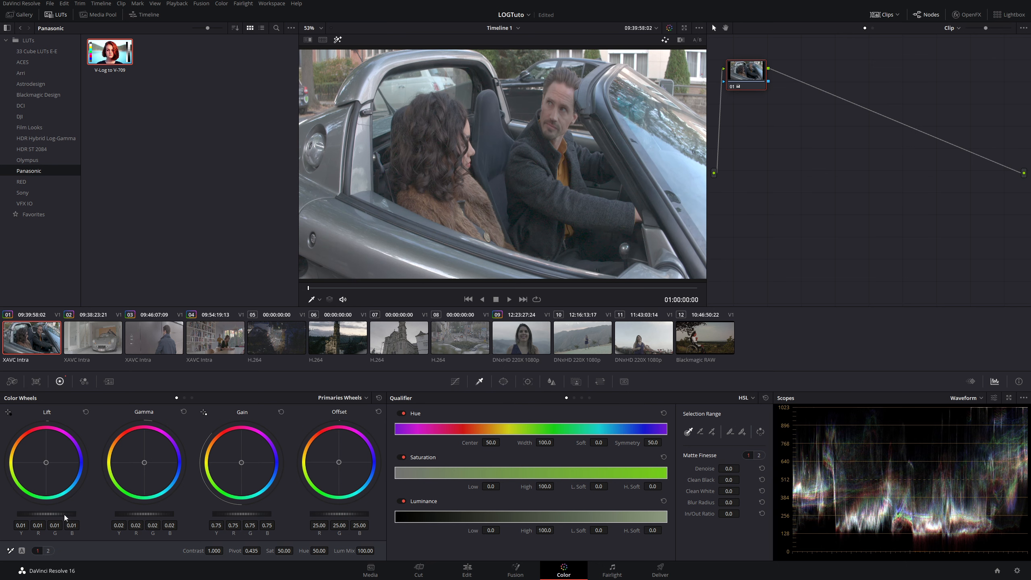
Set the project's timeline color space to Rec.709 Gamma 2.4 and look through the available input color spaces.
click(1017, 570)
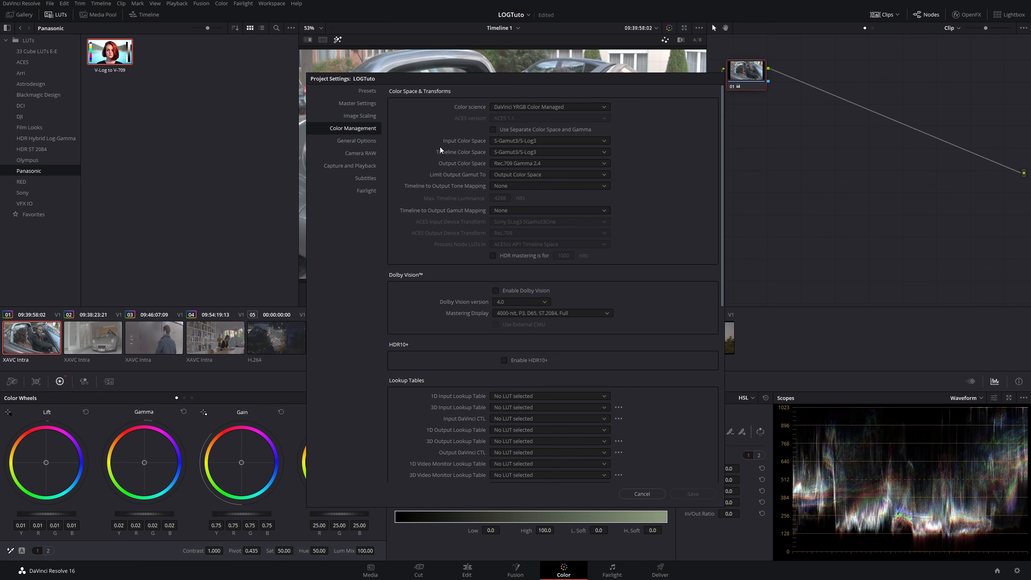
click(539, 155)
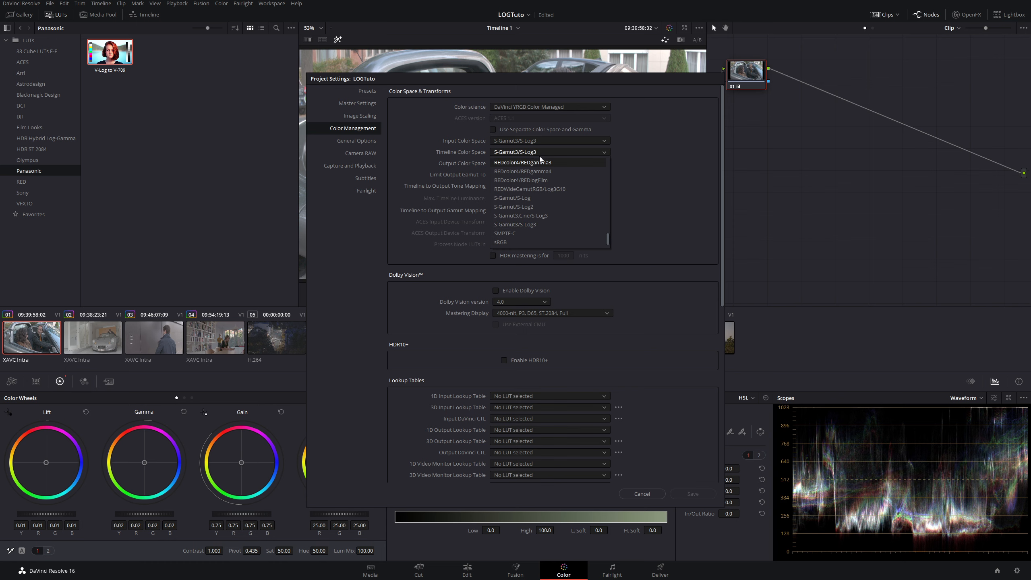
click(531, 194)
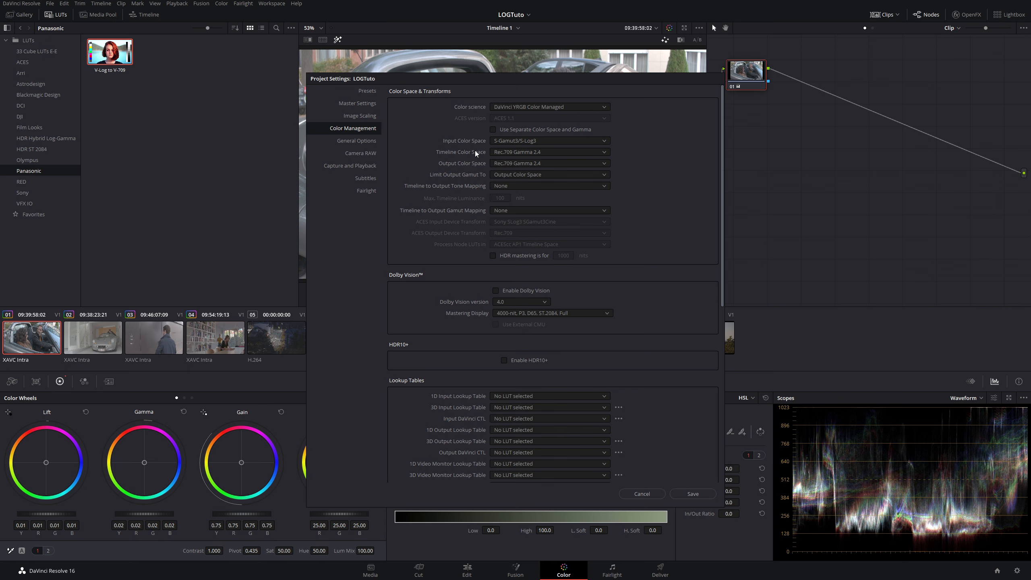
click(510, 152)
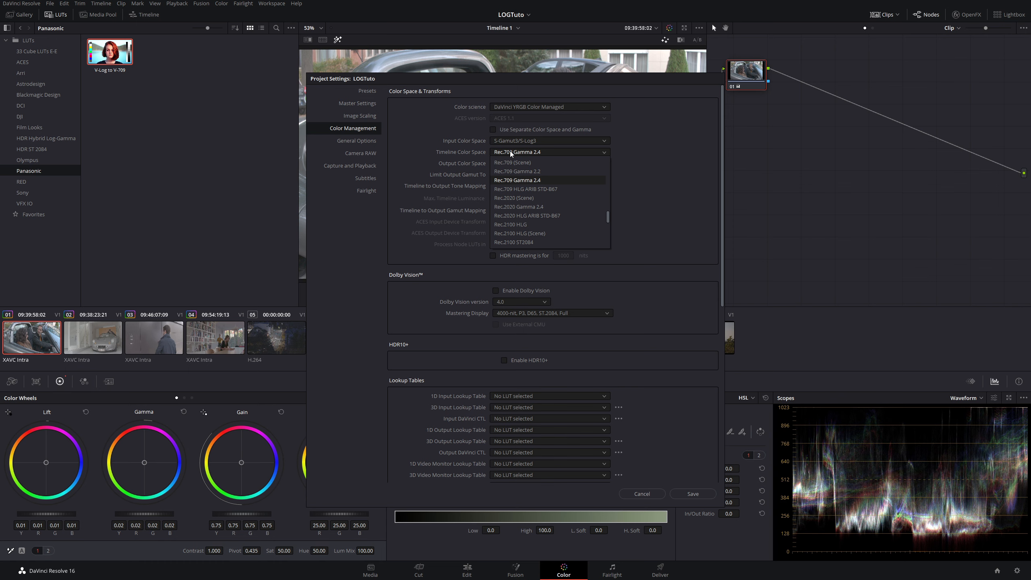
click(641, 206)
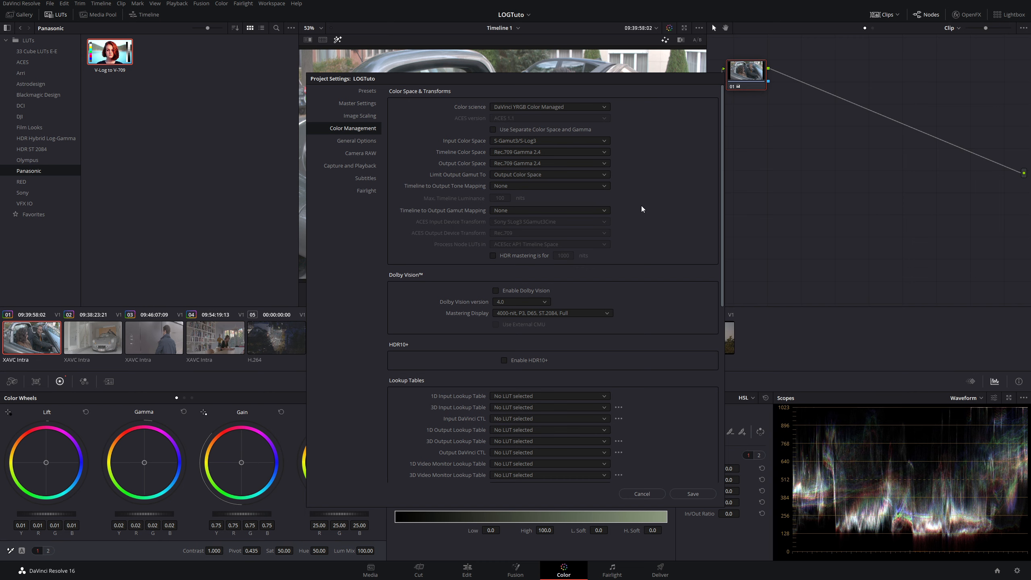
click(573, 141)
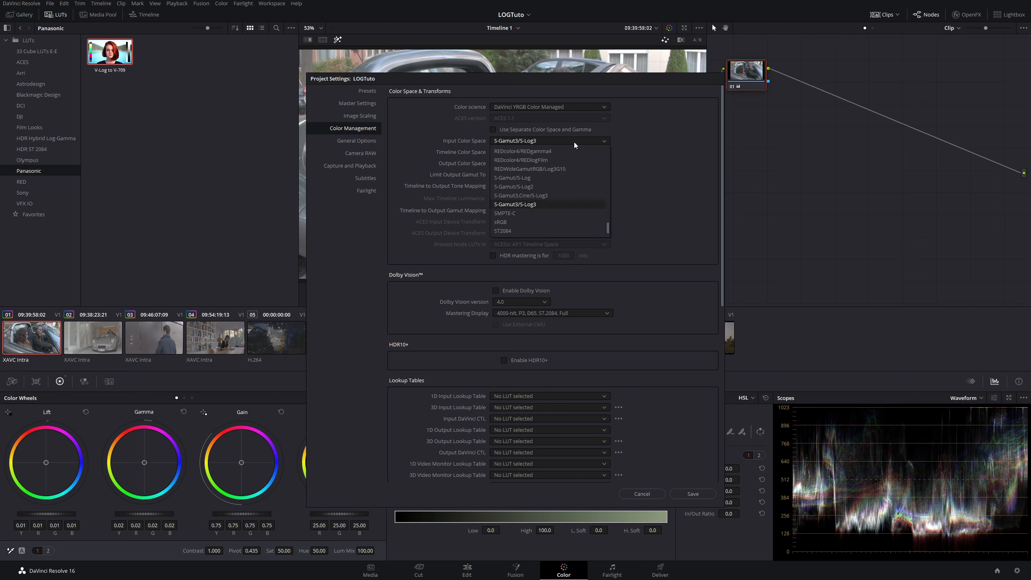
scroll(566, 167, up, 10)
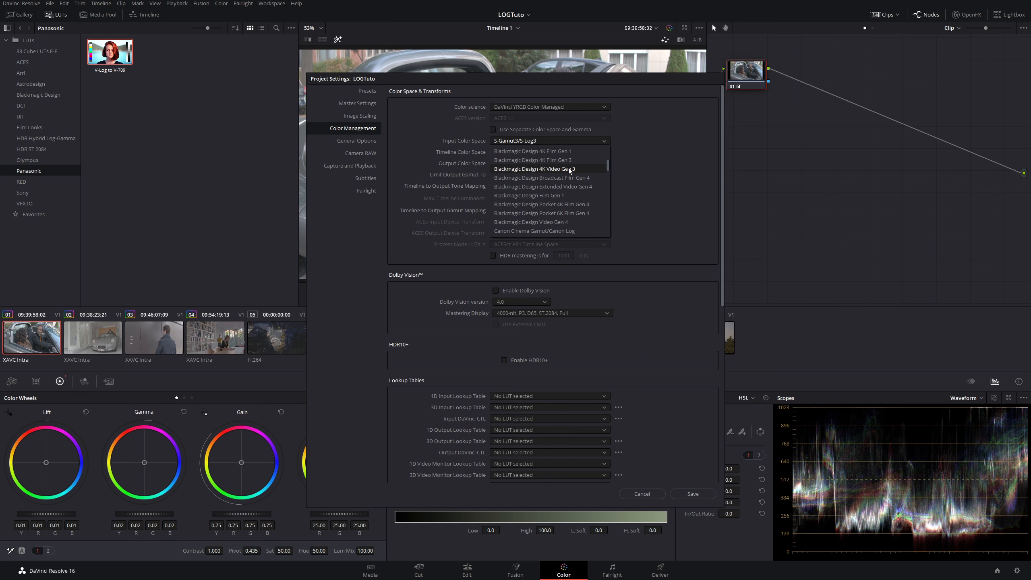
click(658, 174)
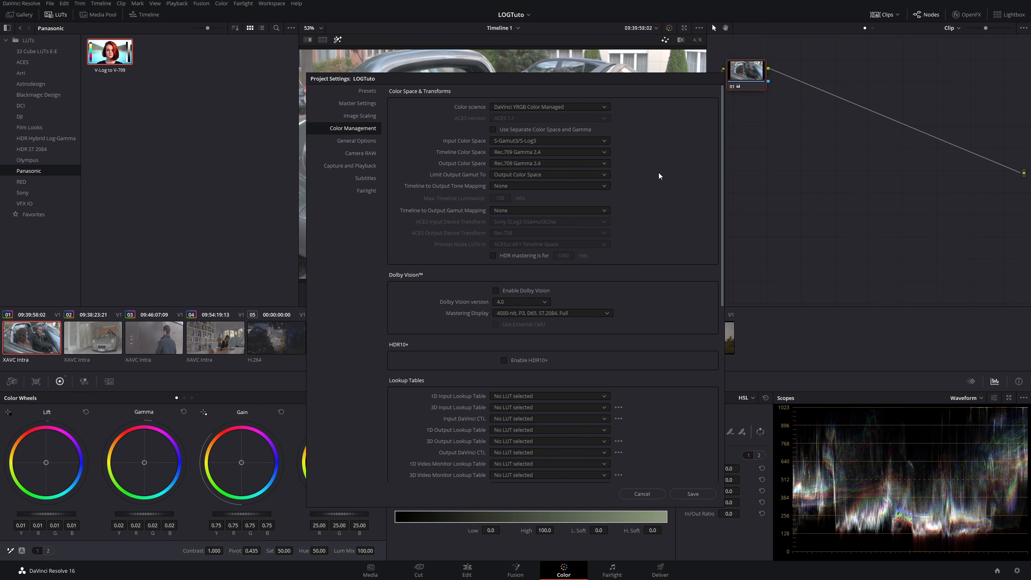
Set the project's color science to ACEScct, check the ACES input and output device transforms, and save the settings.
click(600, 107)
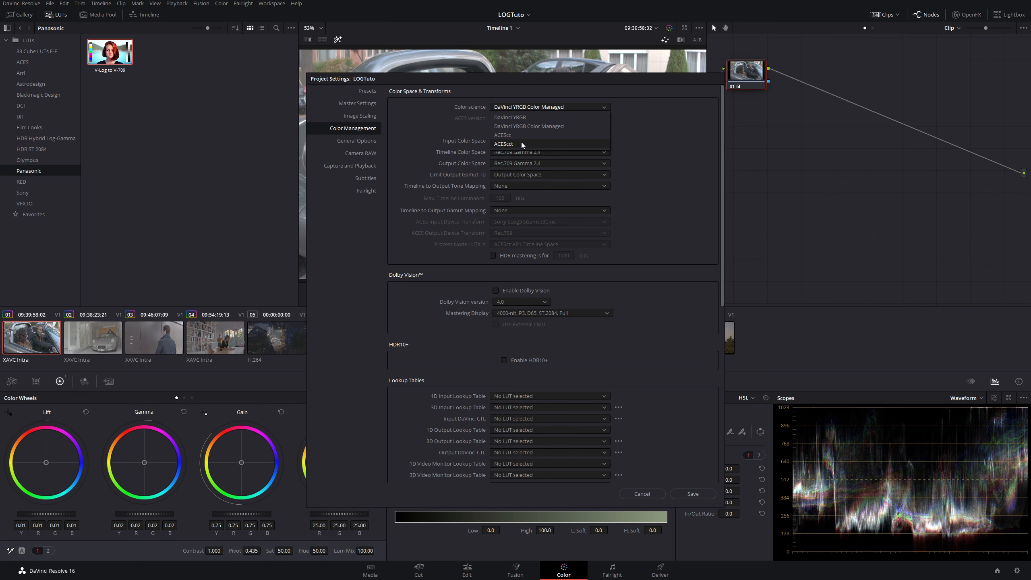
click(522, 137)
click(517, 107)
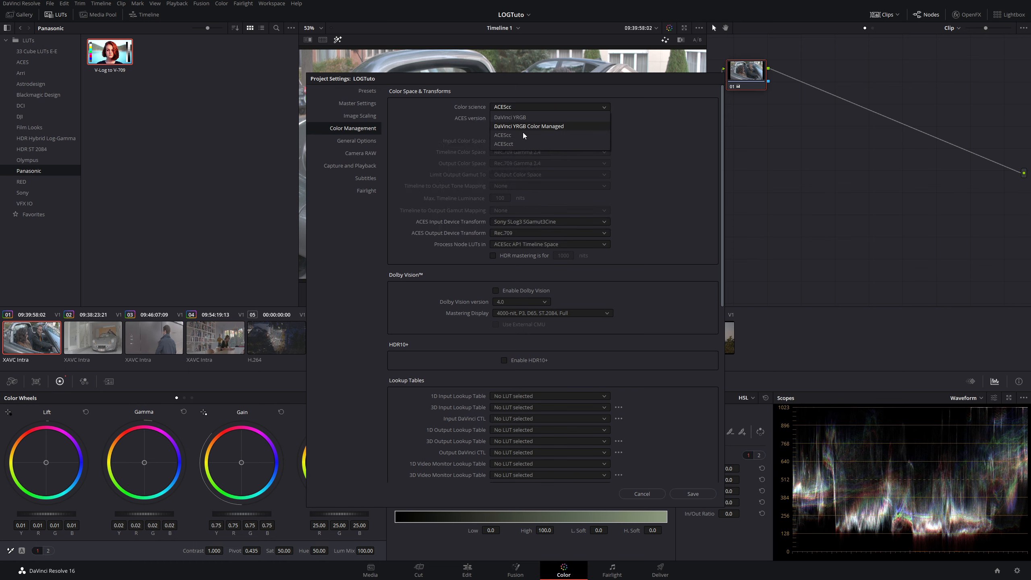
click(522, 142)
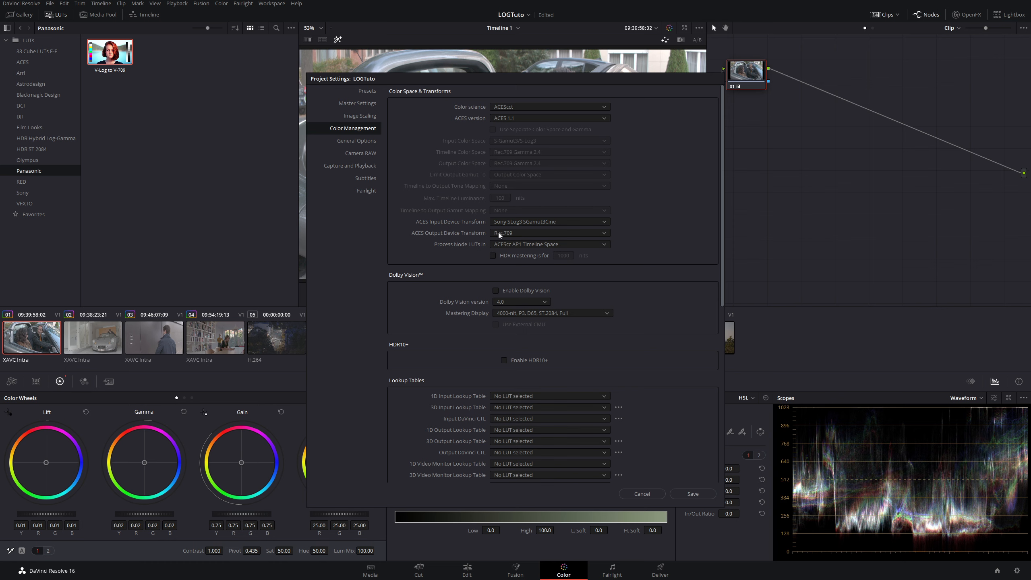
click(515, 232)
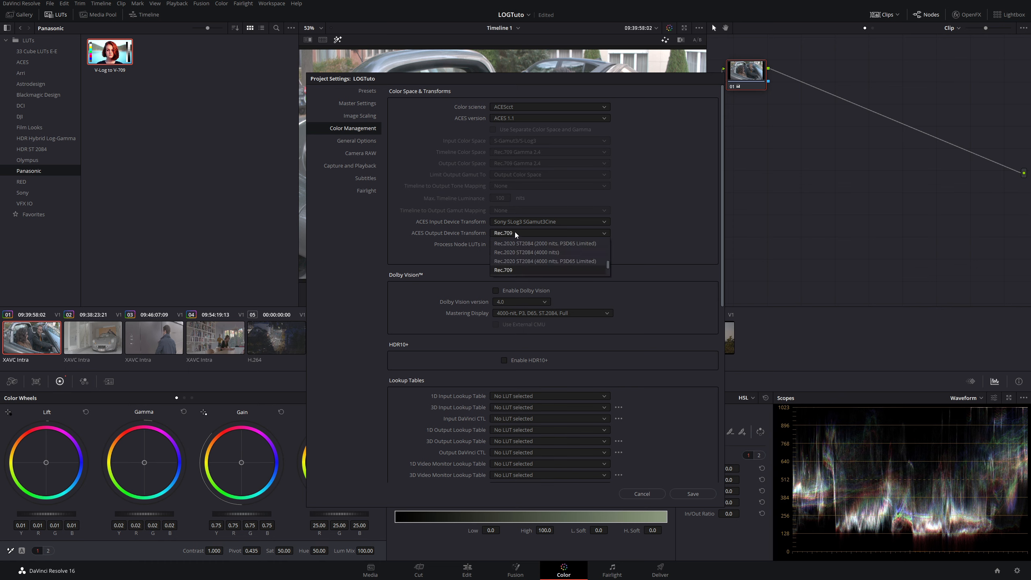
click(514, 235)
click(510, 221)
click(510, 221)
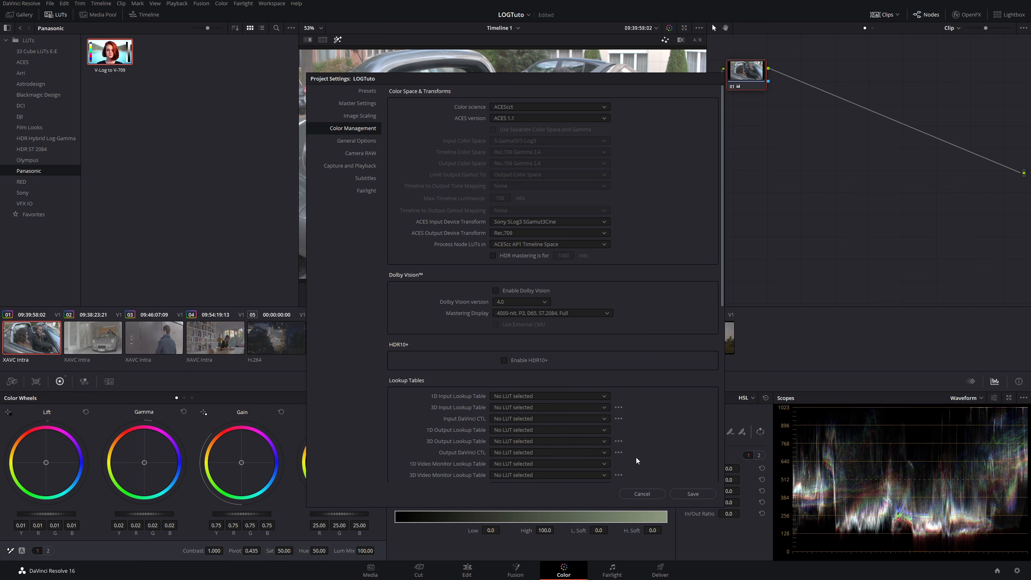
click(692, 493)
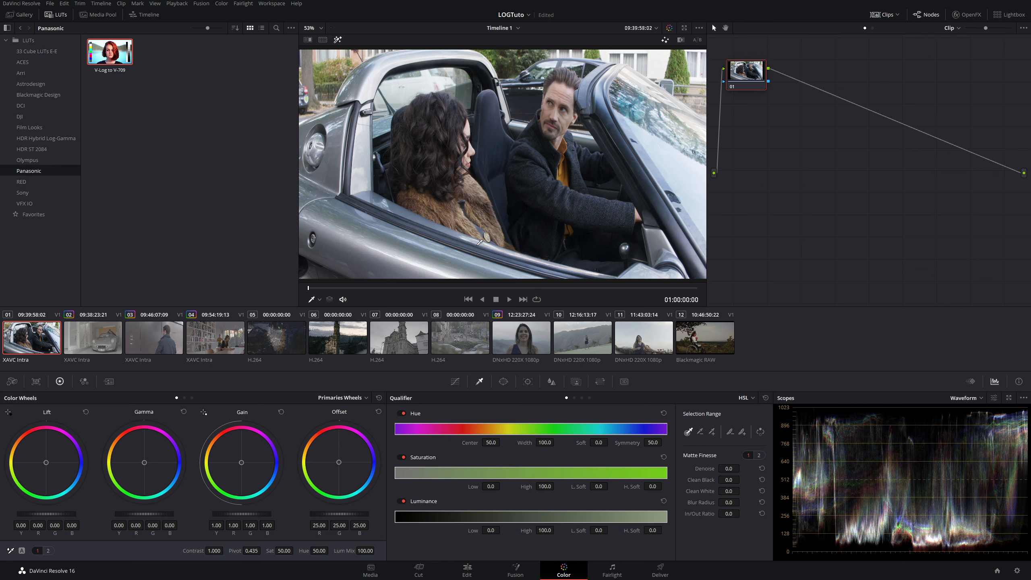
Compare how the footage of clips 02 to 07 looks under the ACEScct color science.
click(83, 342)
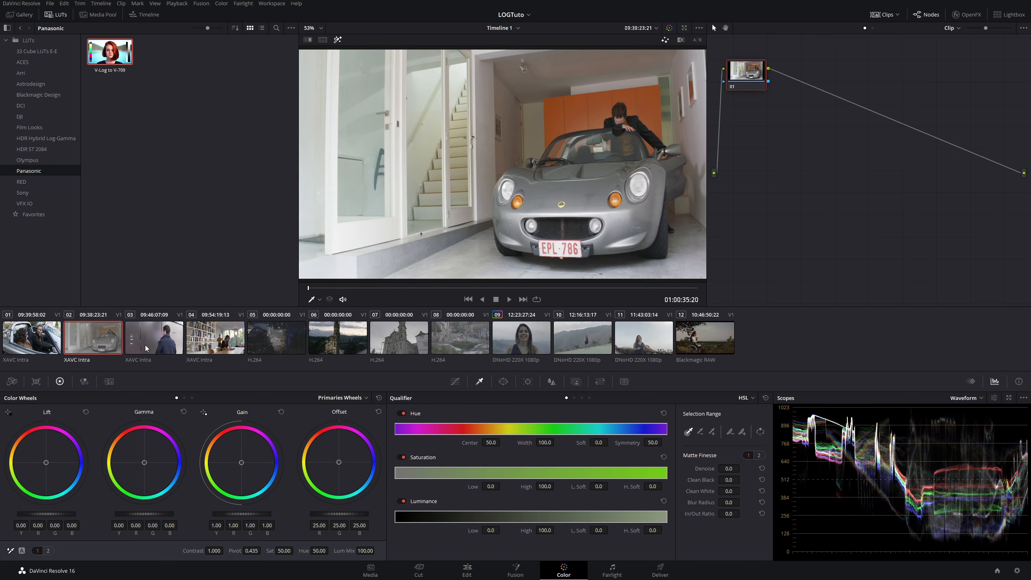
click(145, 345)
click(198, 349)
click(89, 347)
click(158, 334)
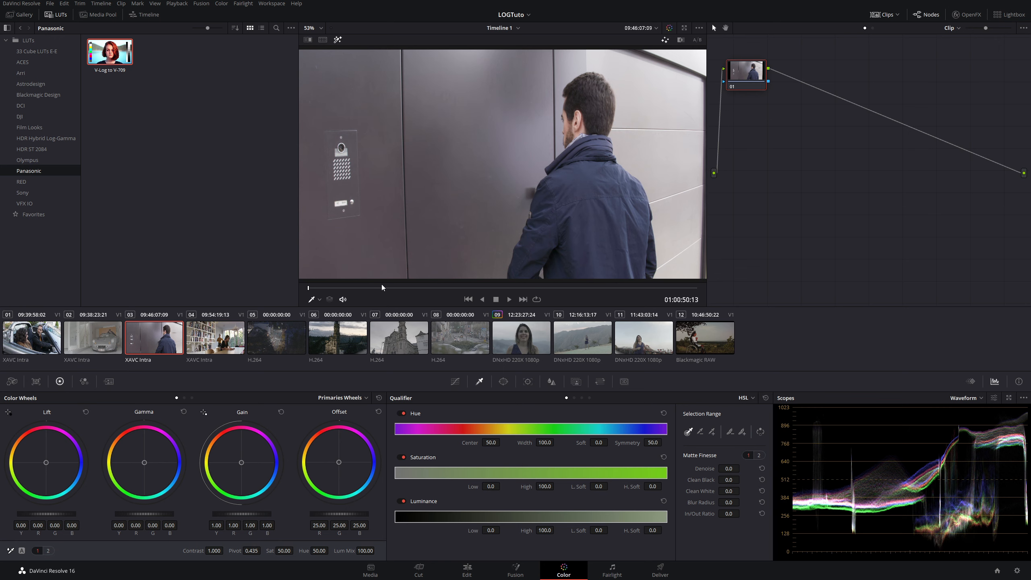
click(269, 339)
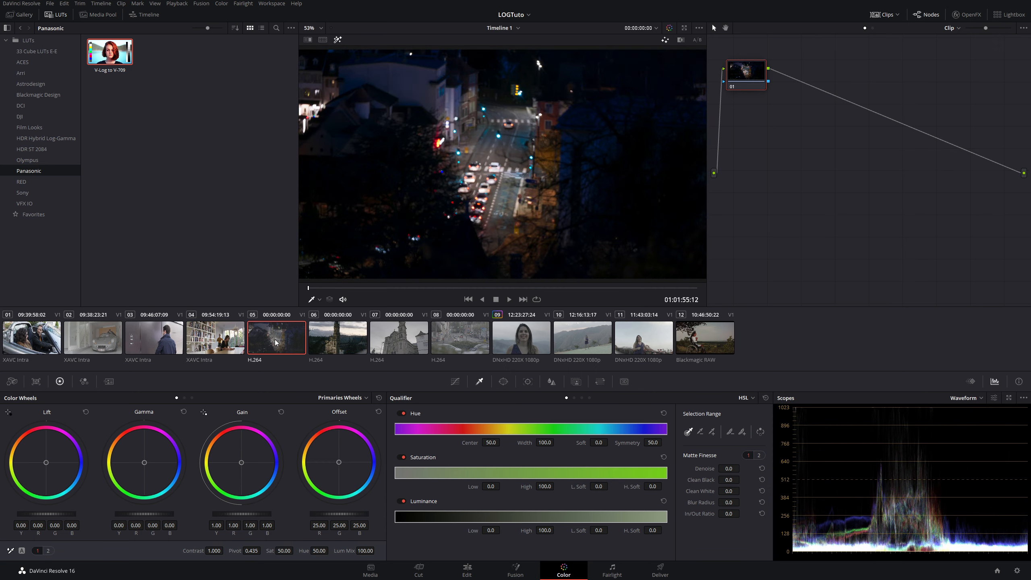
click(399, 346)
click(335, 347)
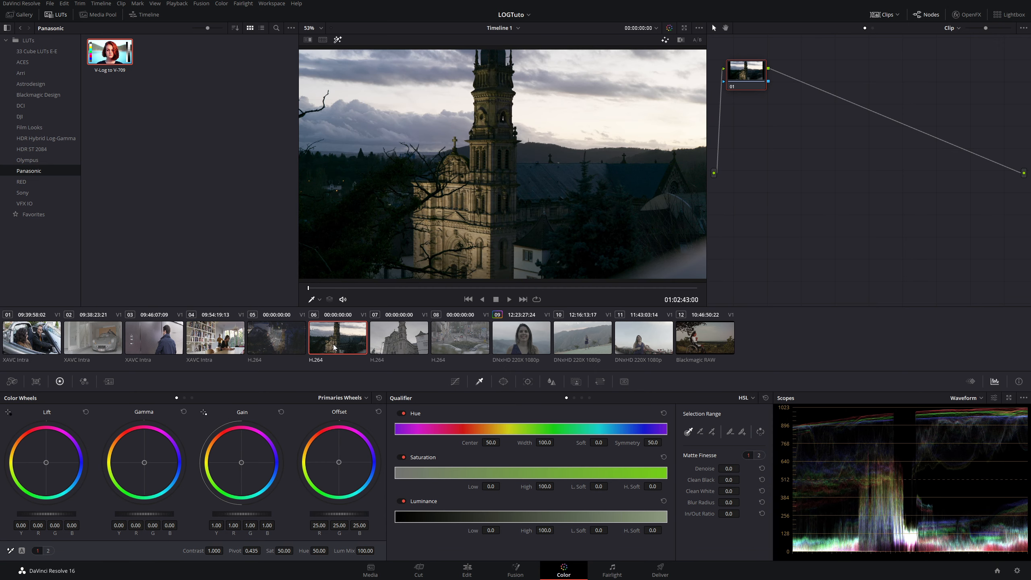
Select clips 05 to 08 and check the Panasonic V35 entry among their ACES Input Transform options.
click(262, 337)
shift+click(454, 341)
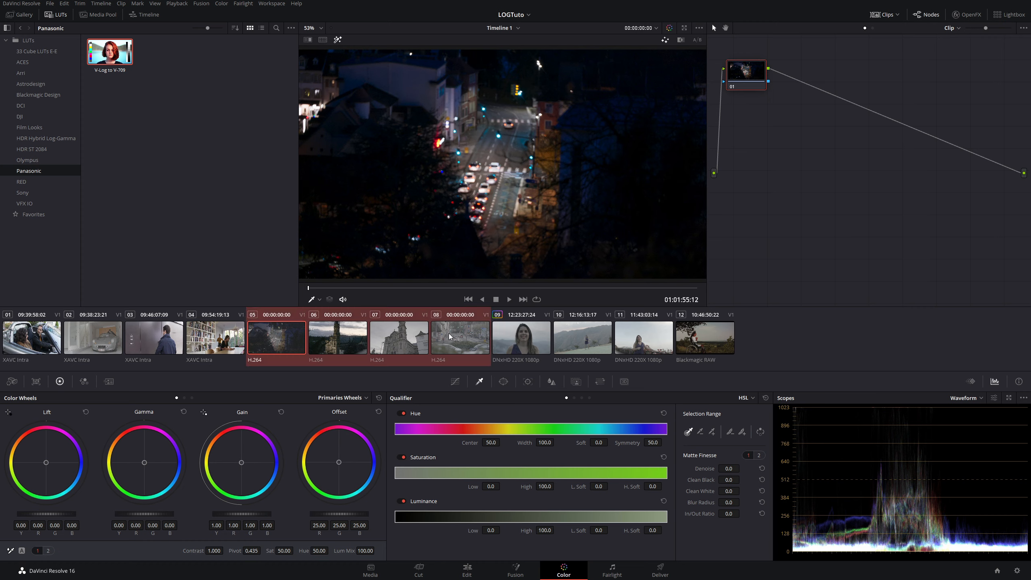
right_click(332, 339)
mouse_move(396, 240)
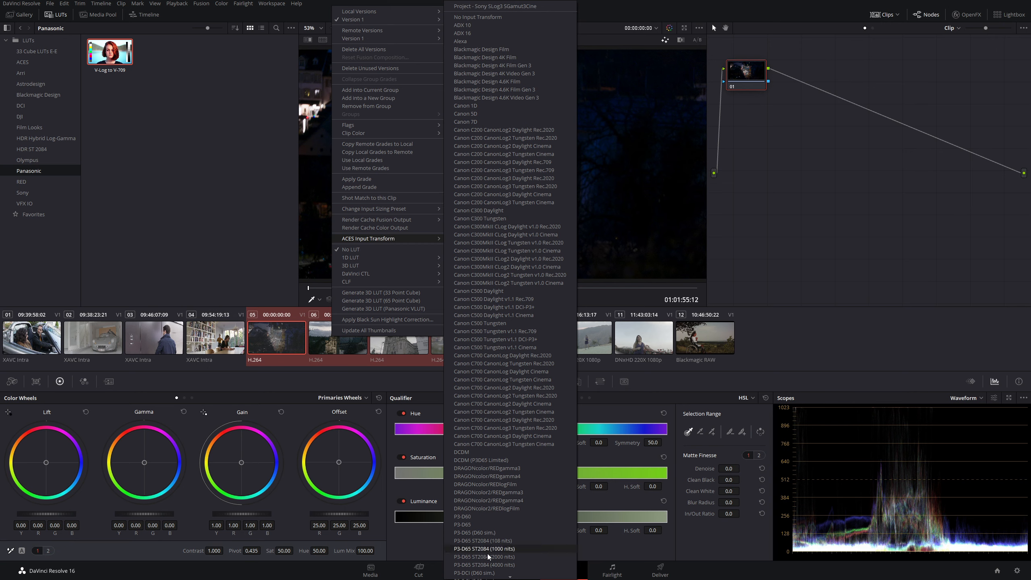
scroll(488, 573, down, 2)
scroll(494, 539, down, 2)
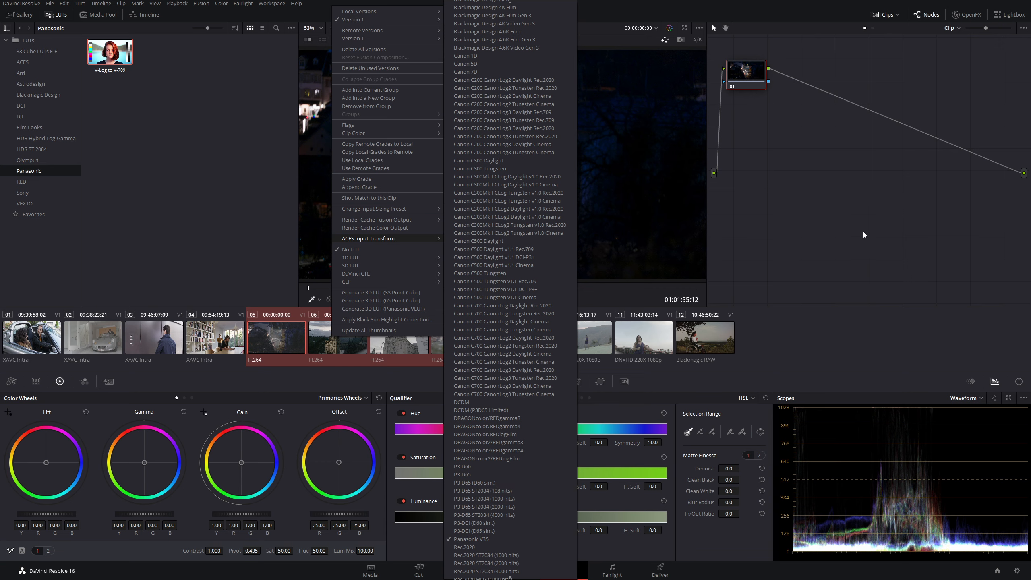
Review the Panasonic clips 05 to 08 one by one with their ACES input transform.
click(338, 341)
click(399, 340)
click(463, 334)
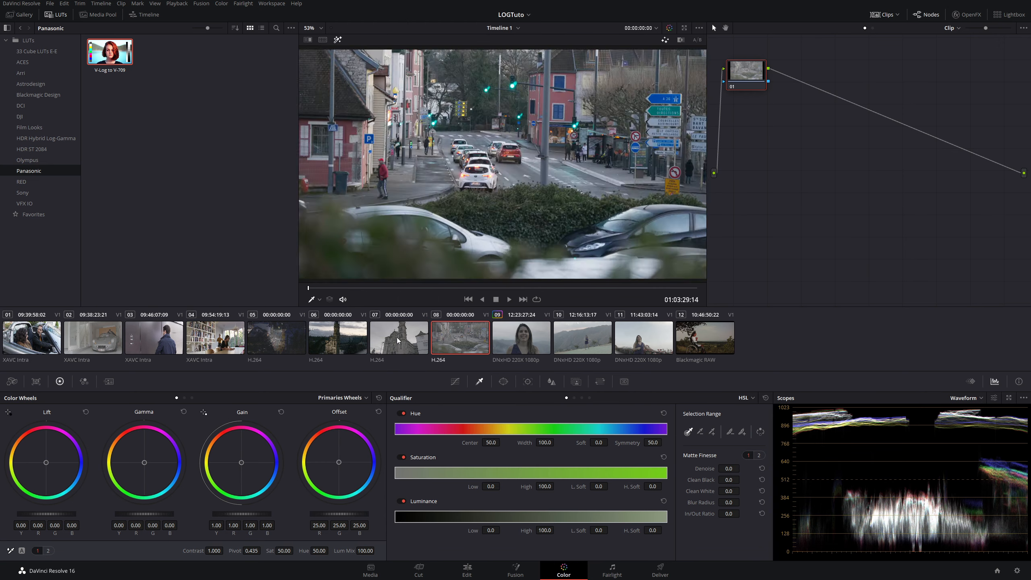
click(396, 336)
click(448, 338)
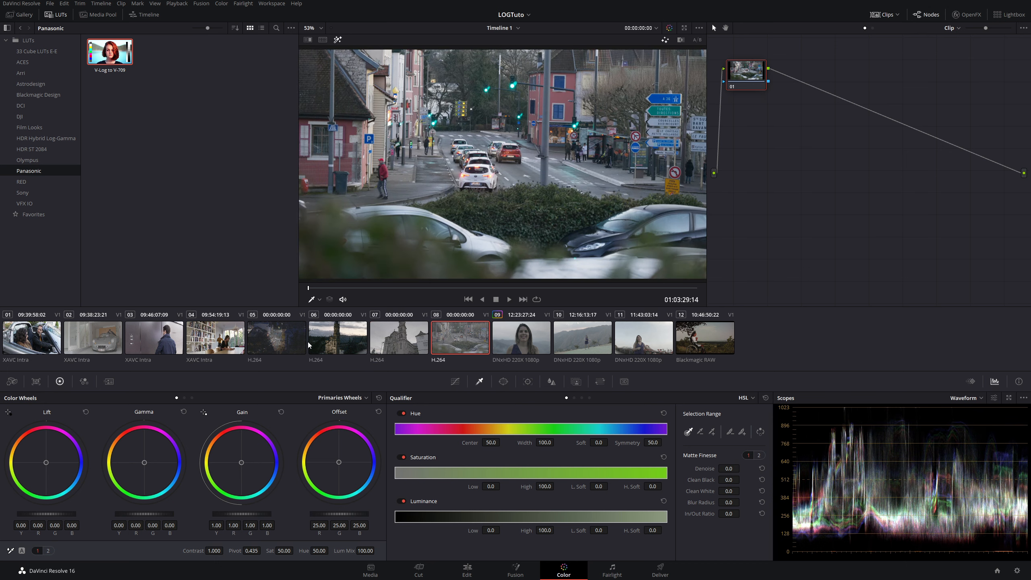
click(292, 341)
Set the ACES Input Transform of clips 09, 10 and 11 to Blackmagic Design Film.
click(583, 337)
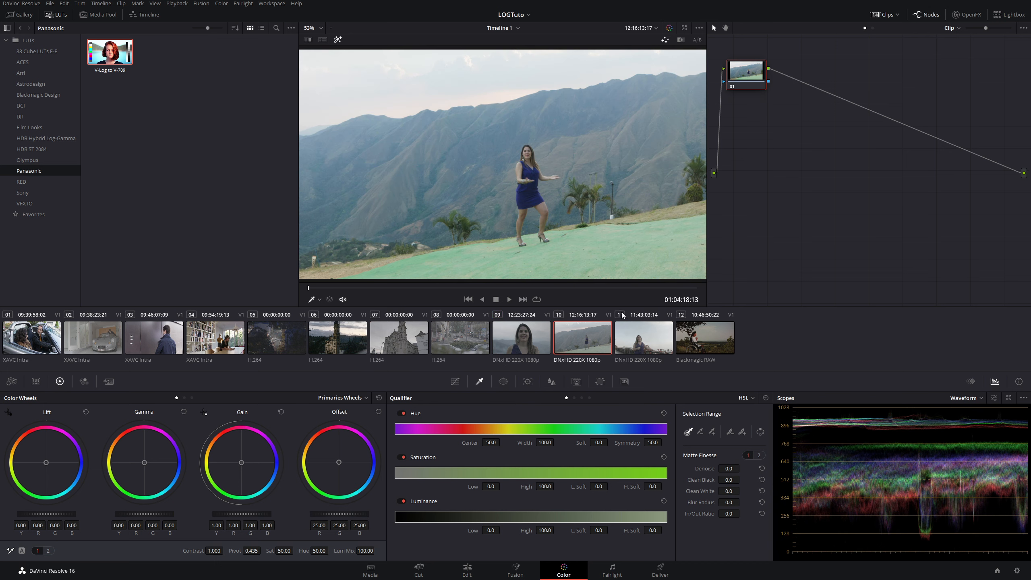
ctrl+click(512, 347)
ctrl+click(640, 339)
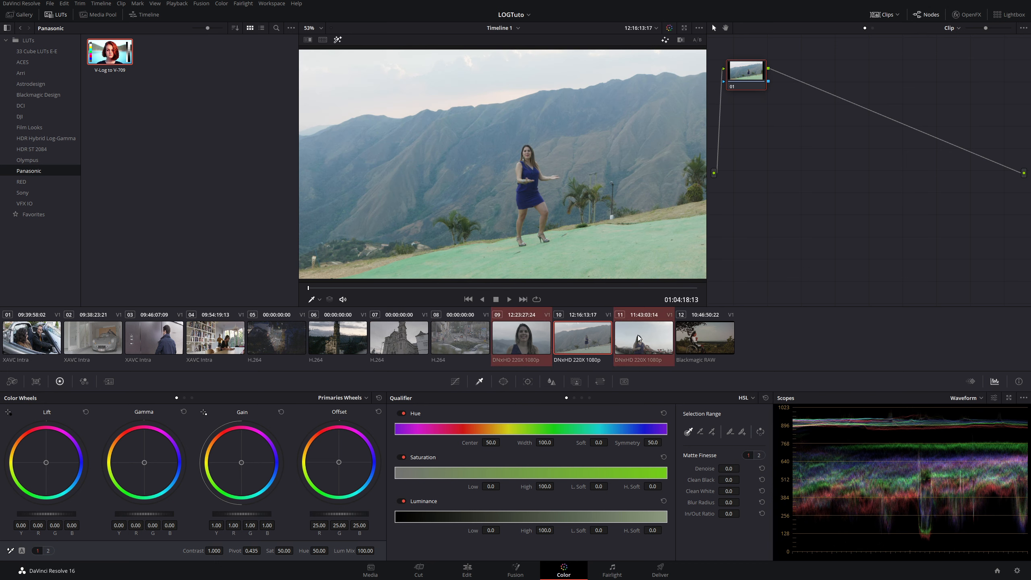
right_click(581, 340)
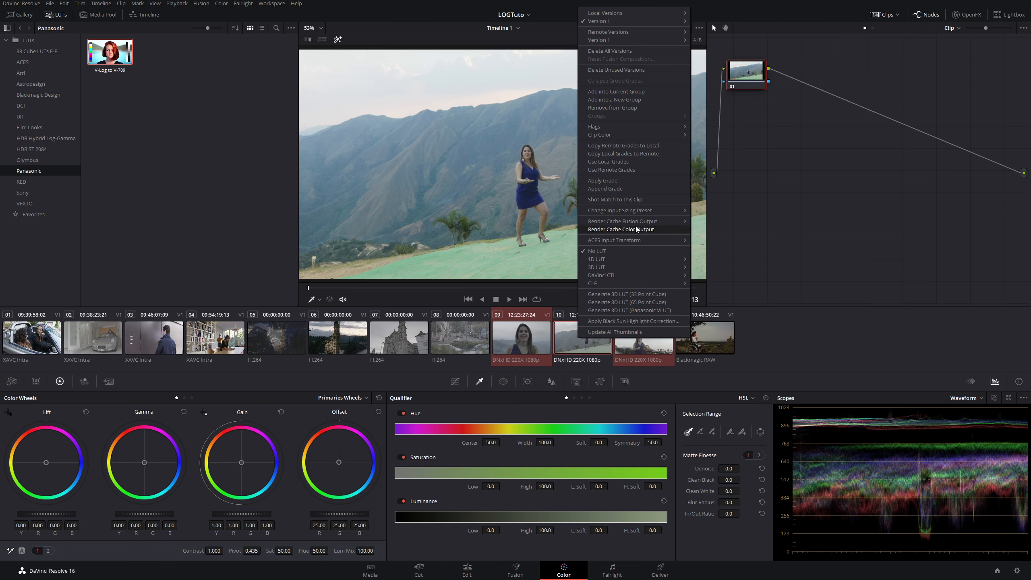
mouse_move(637, 239)
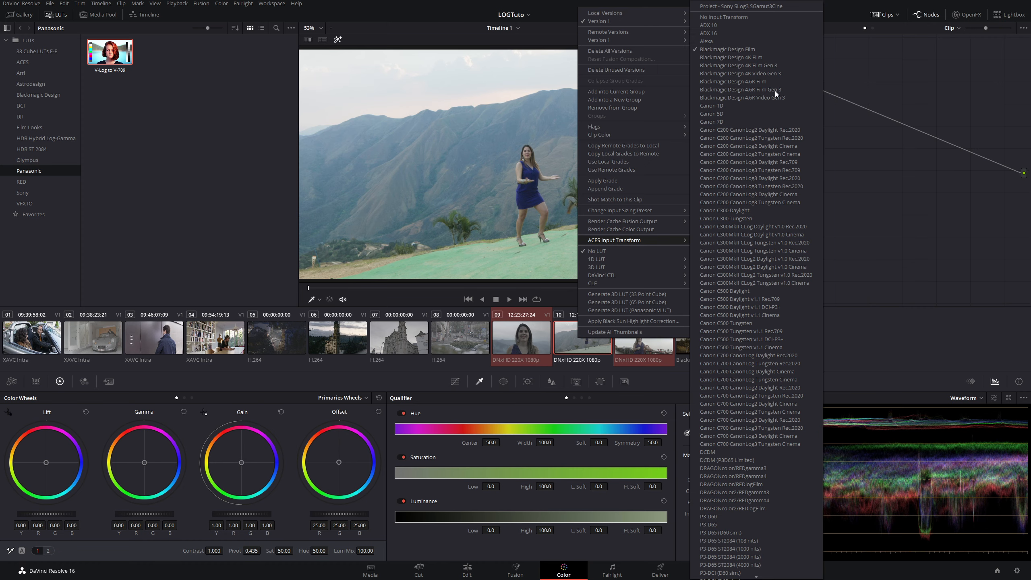
click(761, 49)
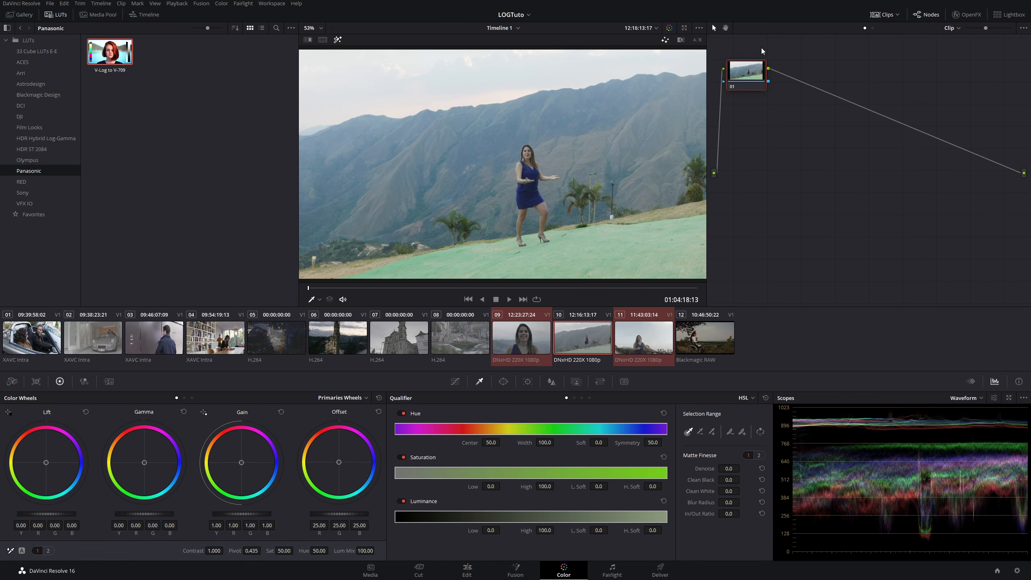
Compare the images and waveforms of clips 09, 10 and 11 with the Blackmagic Design Film transform.
click(512, 330)
click(578, 331)
click(647, 336)
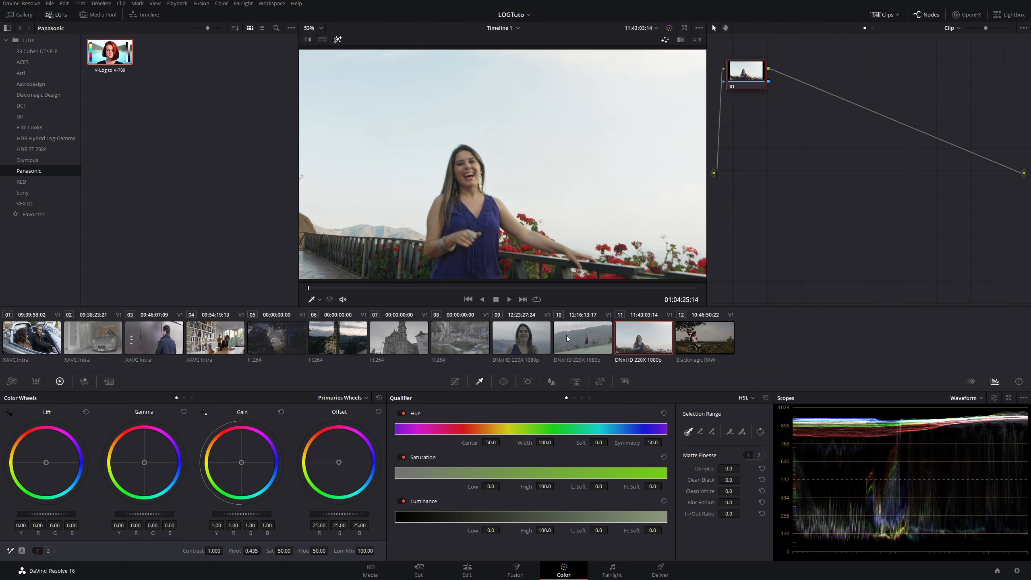
click(566, 335)
click(519, 335)
click(585, 336)
click(650, 340)
click(545, 337)
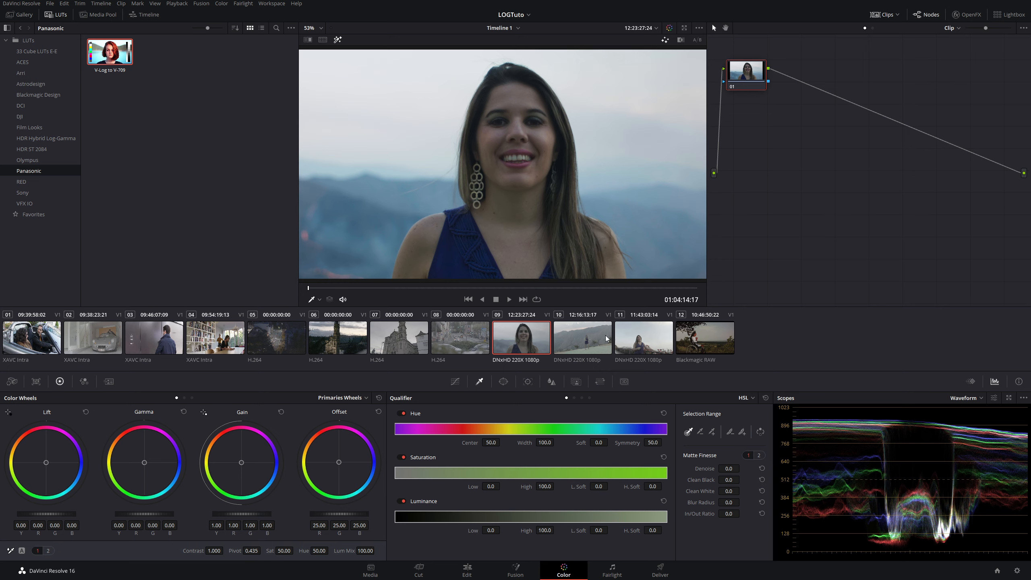
Review clips 11 and 12, then show the Camera Raw settings of the Blackmagic RAW clip 12.
click(645, 337)
click(684, 338)
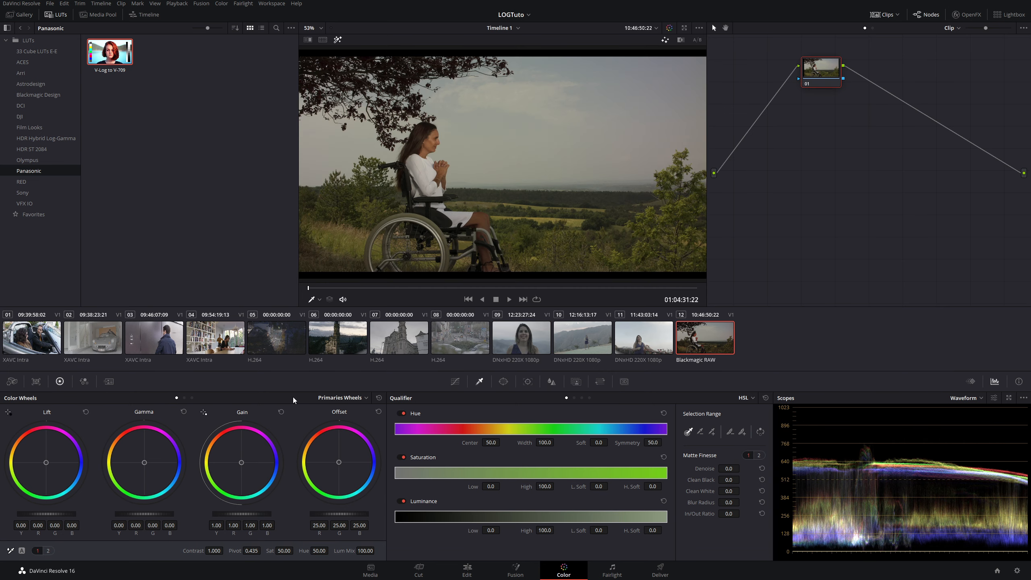
click(11, 382)
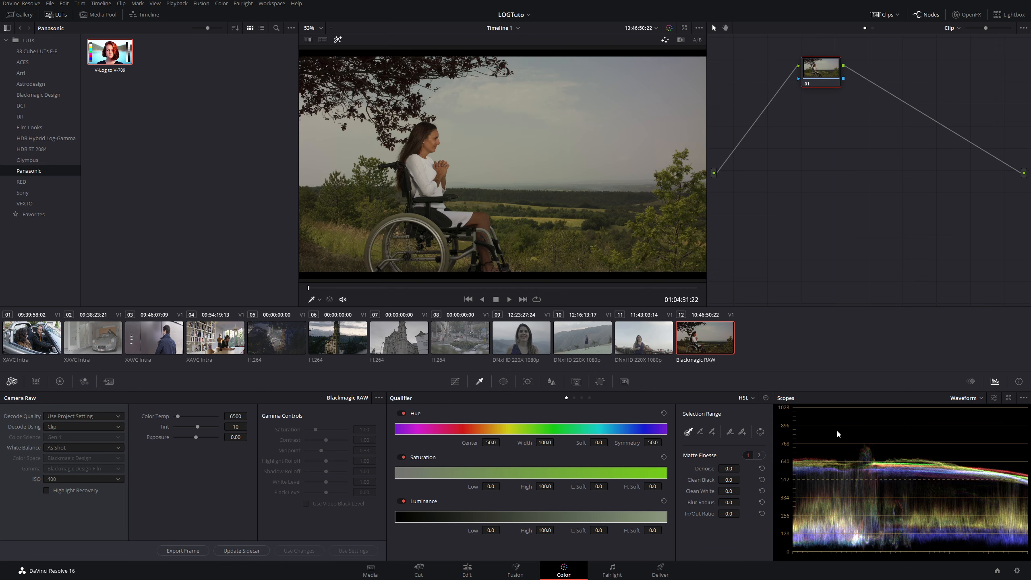
Grade clip 07 with gain 1.03, gamma 0.02 and lift -0.01, and warm its midtones by shifting the gamma balance until blue is 0.00.
click(459, 338)
click(393, 340)
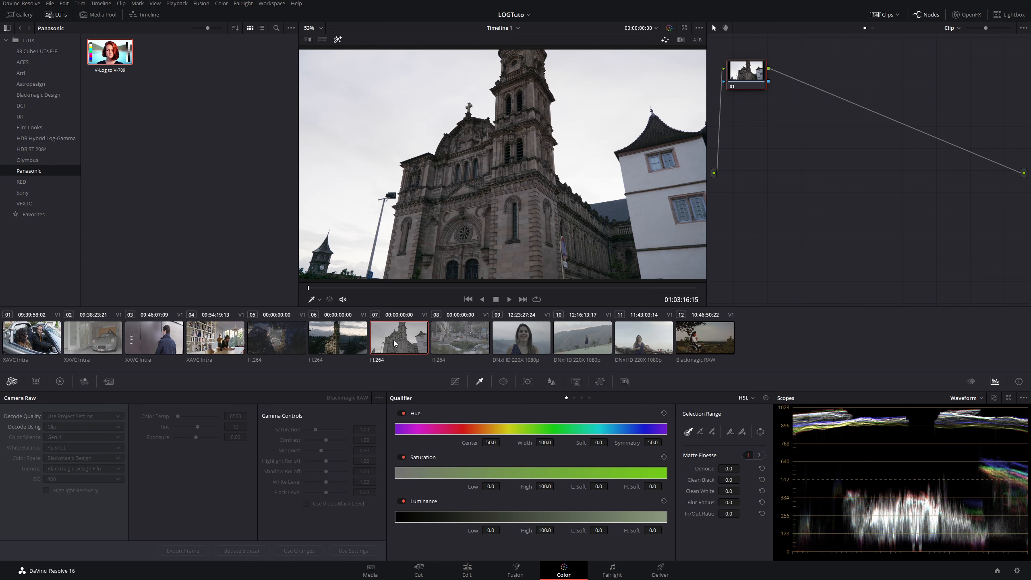
click(60, 382)
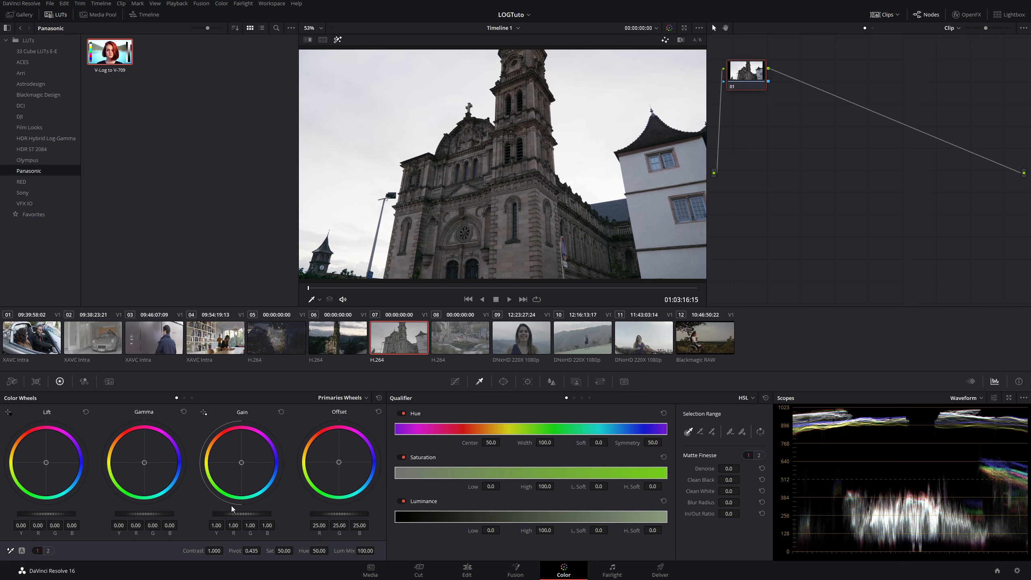
mouse_move(242, 514)
mouse_down()
mouse_move(209, 513)
mouse_move(232, 514)
mouse_up()
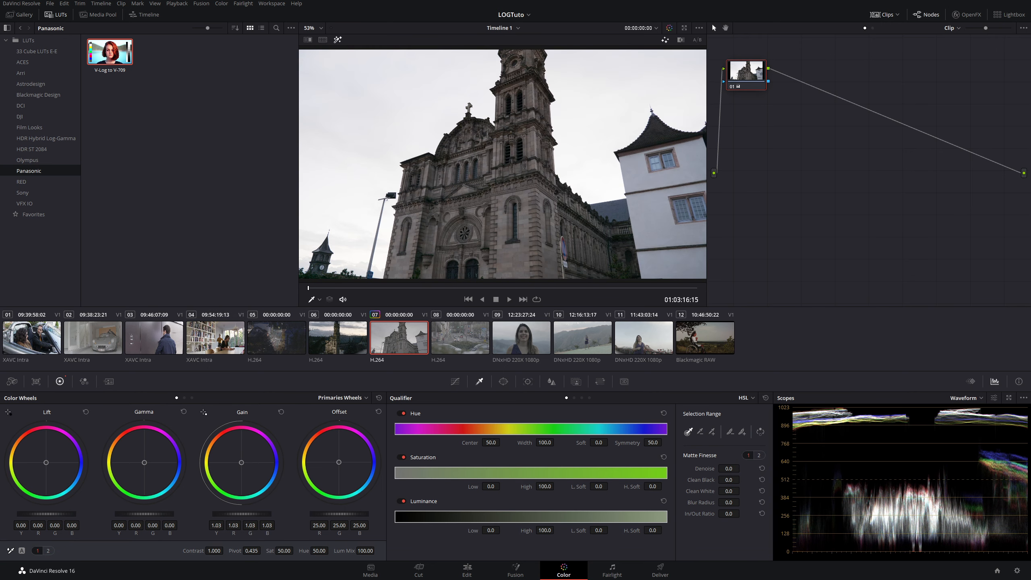
drag(144, 513, 151, 513)
drag(47, 513, 44, 513)
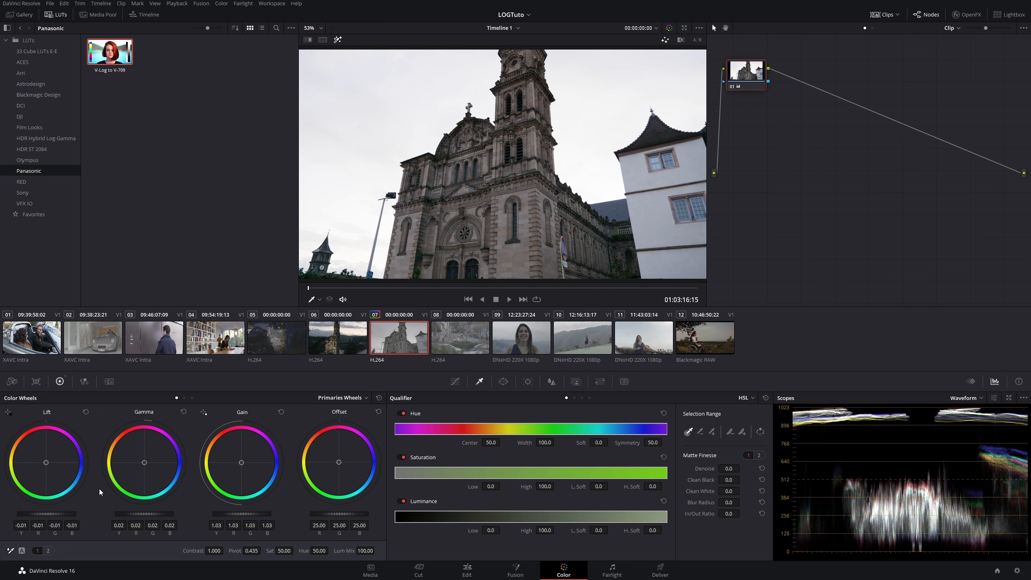
drag(142, 463, 140, 463)
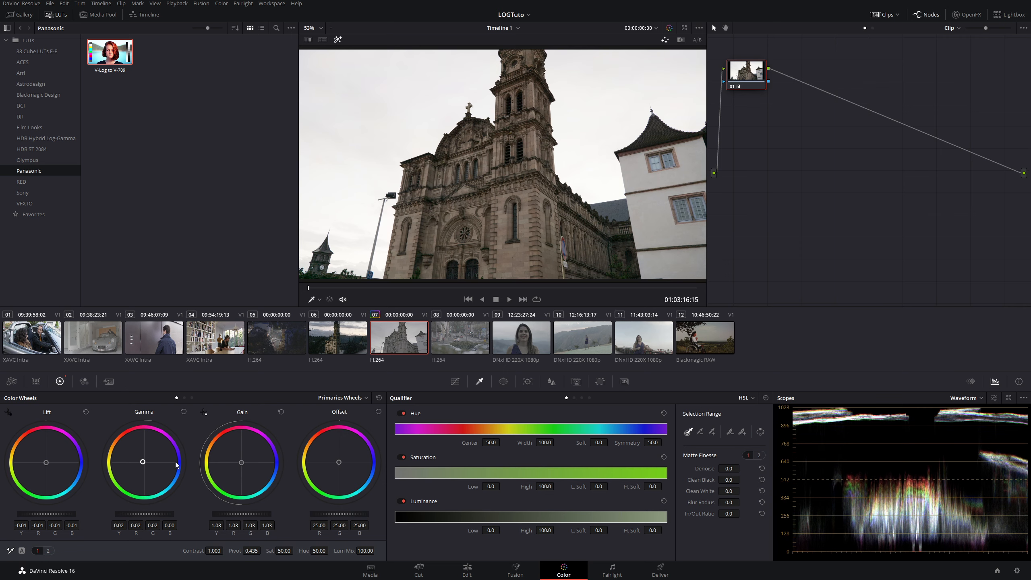
Compare the images and waveforms of the Sony clips 01, 02 and 03.
click(153, 344)
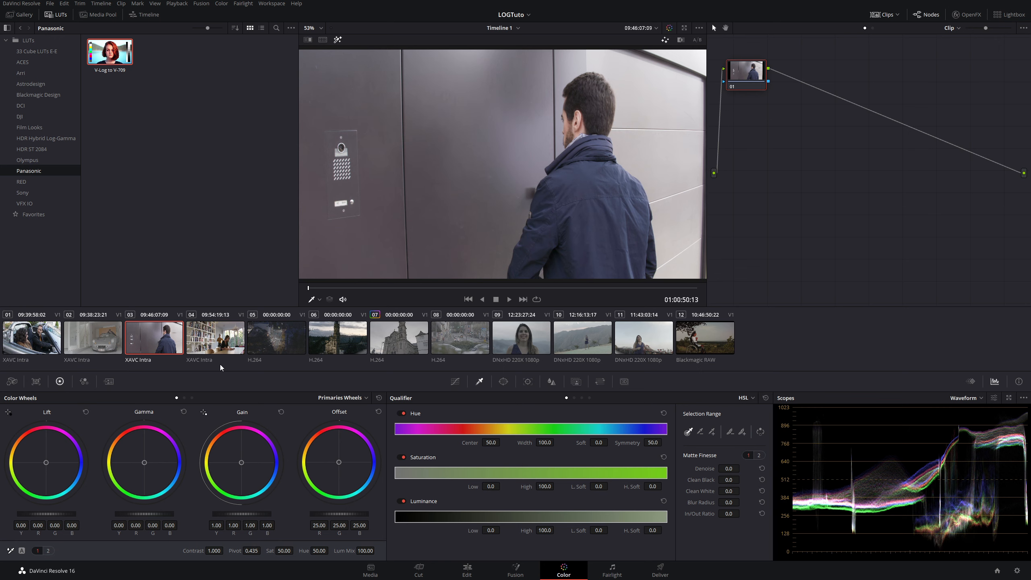
click(102, 341)
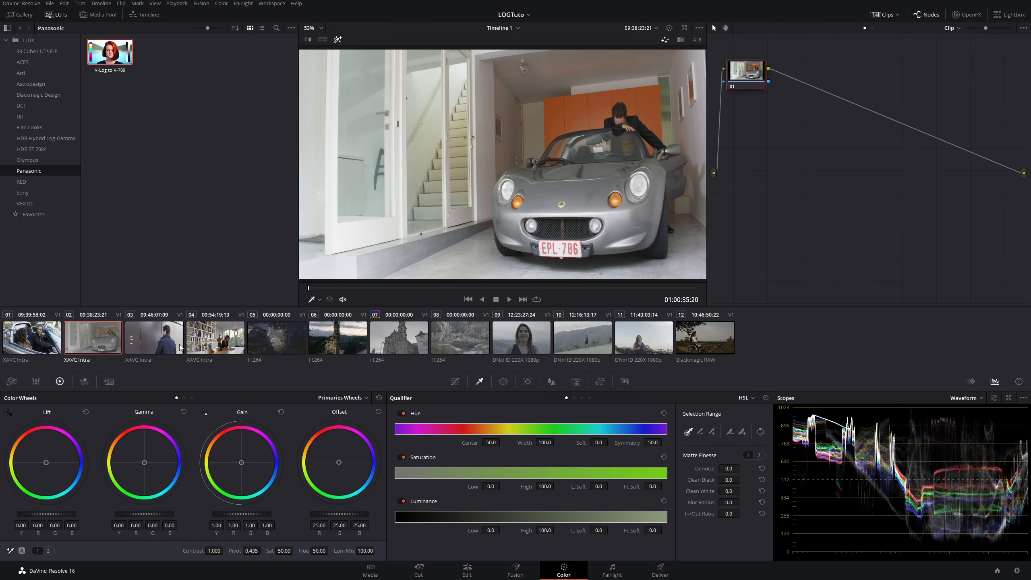
click(28, 334)
click(102, 341)
click(178, 343)
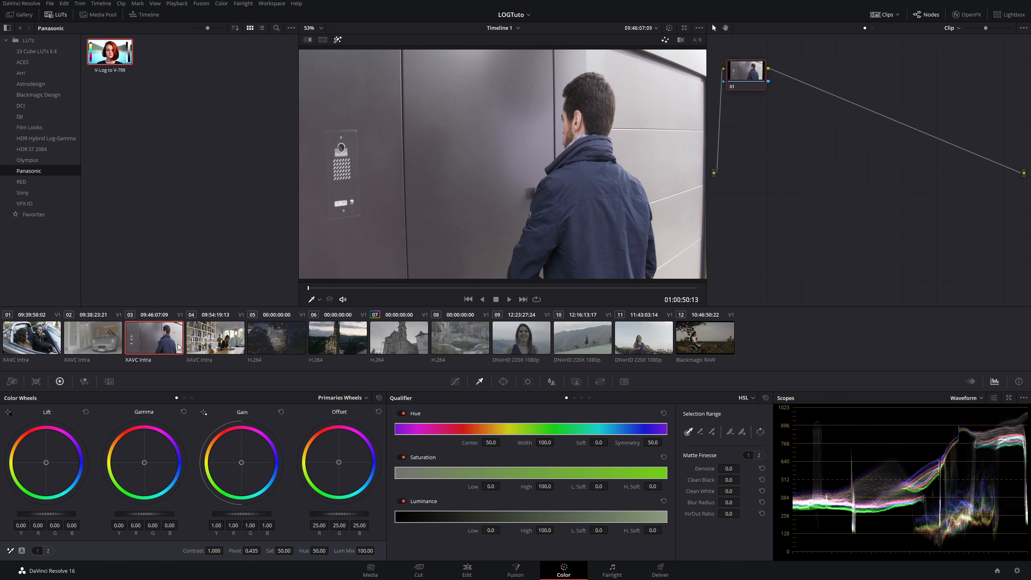
click(57, 347)
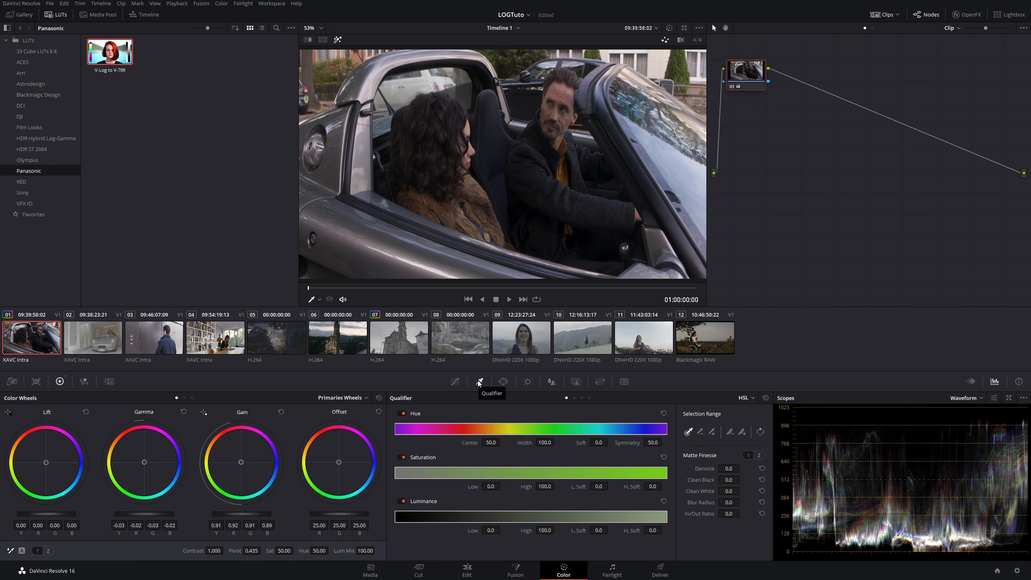
click(145, 335)
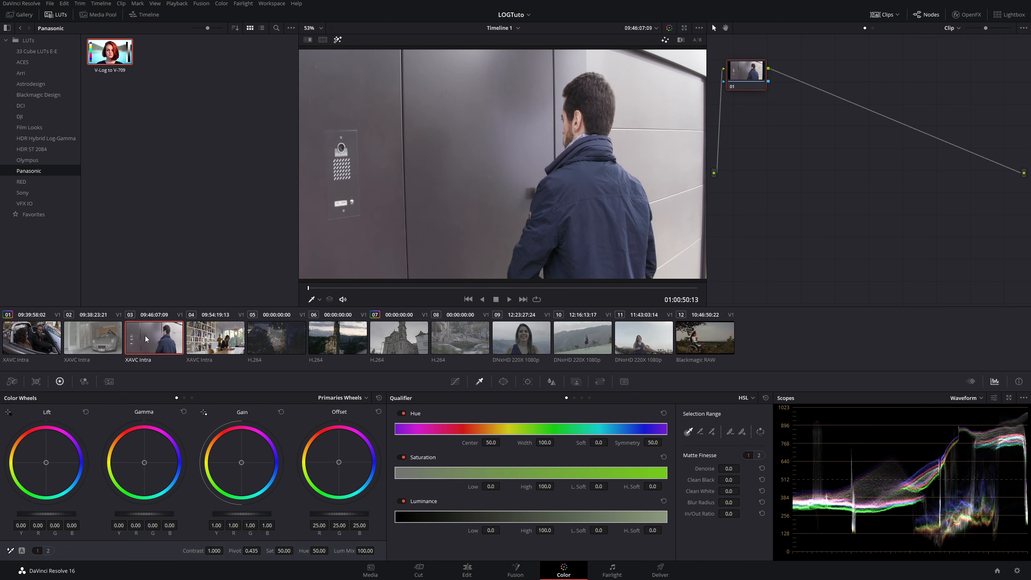